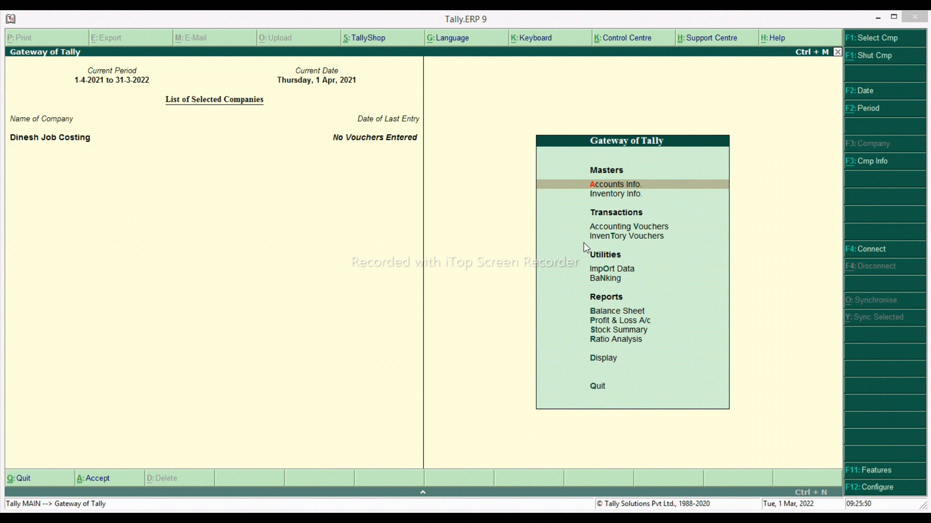
Enable maintaining cost centres and using cost centres for job costing in the company's accounting features
click(871, 476)
click(872, 477)
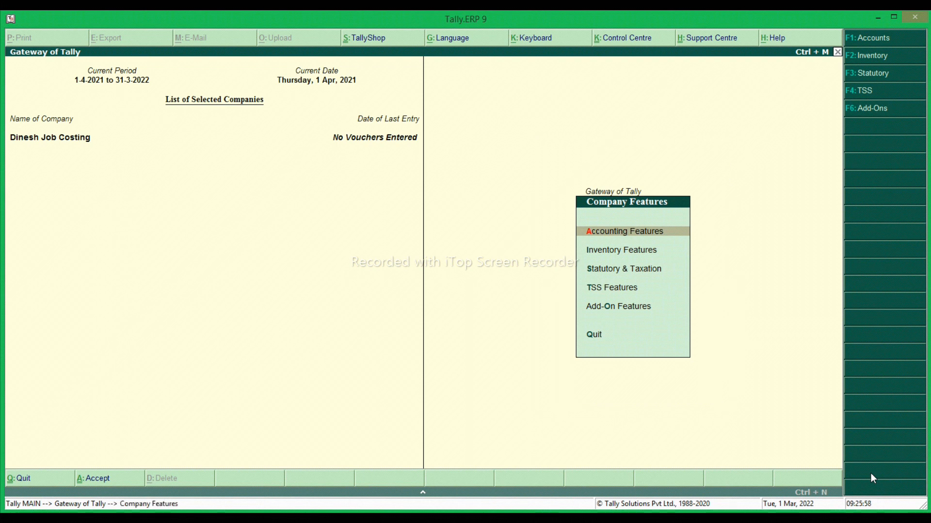
key(Return)
key(Return)
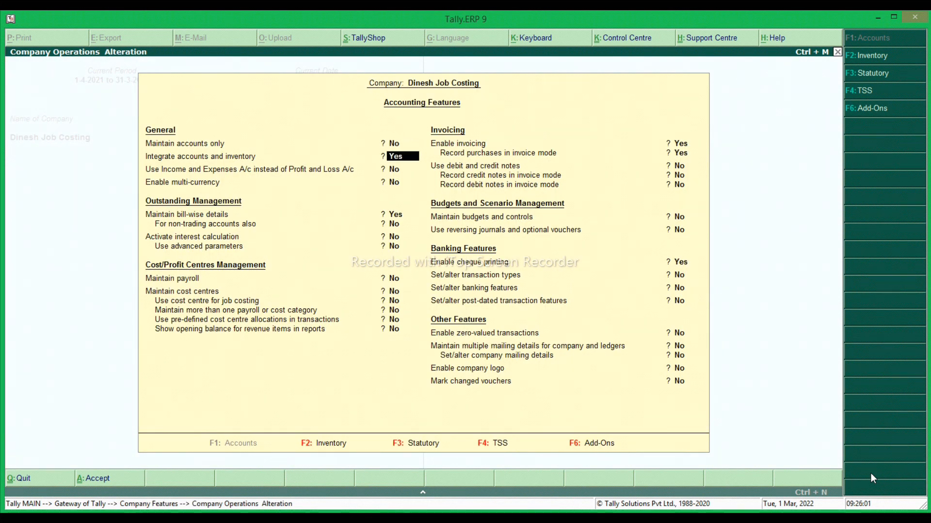
key(Return)
key(Return)
key(Return)
key(Return)
key(Return)
key(Return)
key(Return)
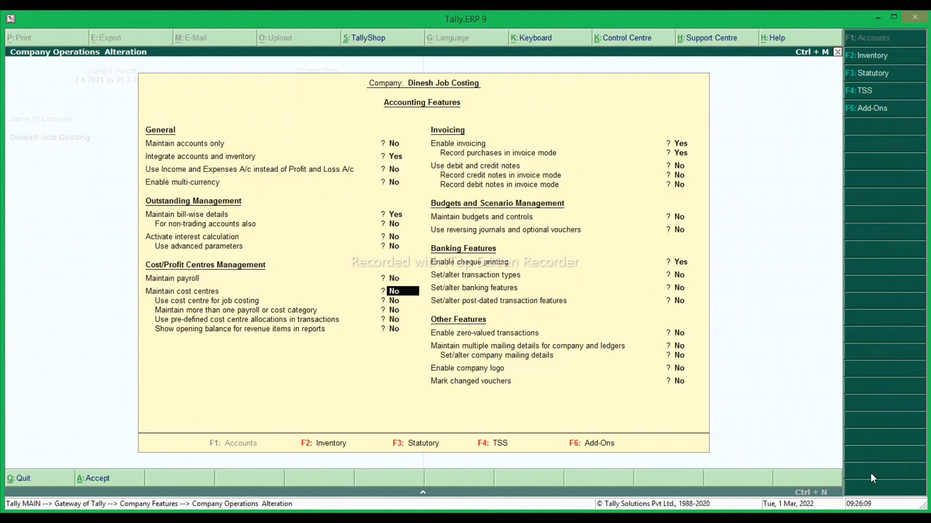
key(y)
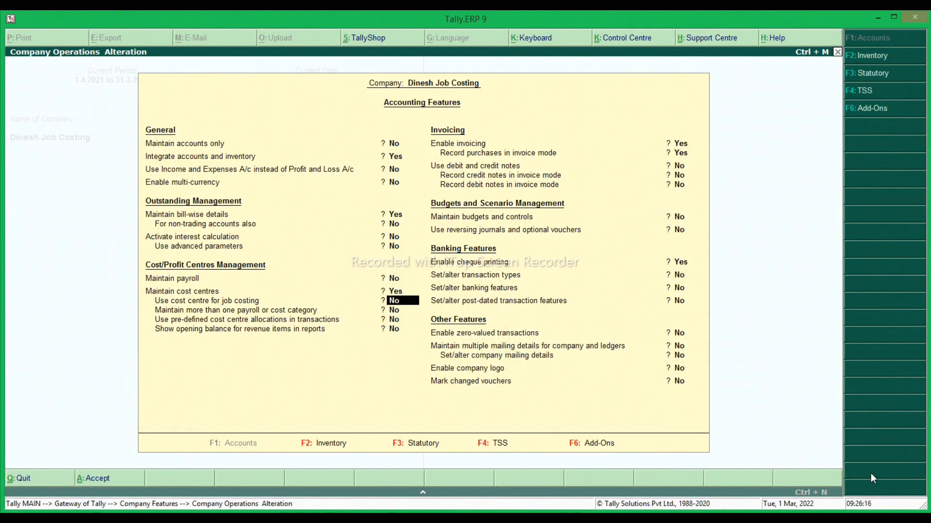
key(y)
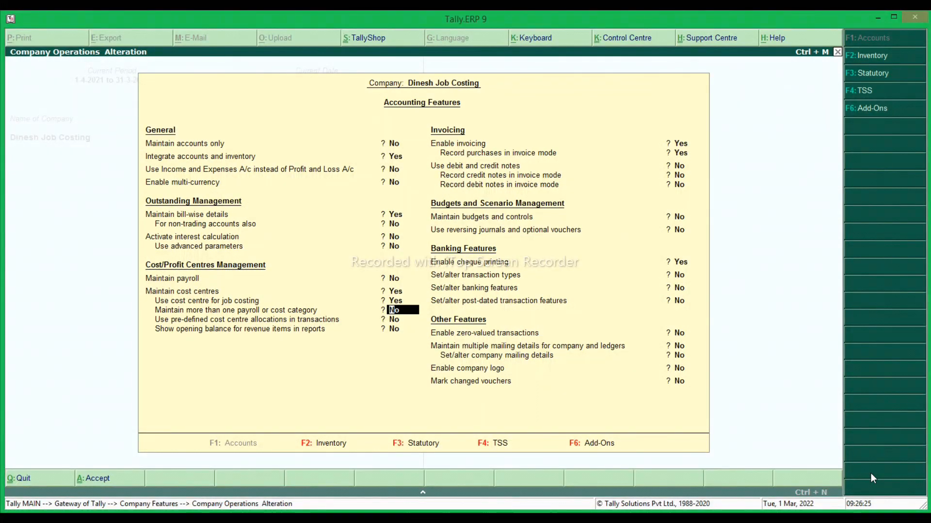
Keep the remaining accounting features at their existing settings, save them and return to the Gateway of Tally
key(Return)
key(Return)
key(Return)
key(Return)
key(Return)
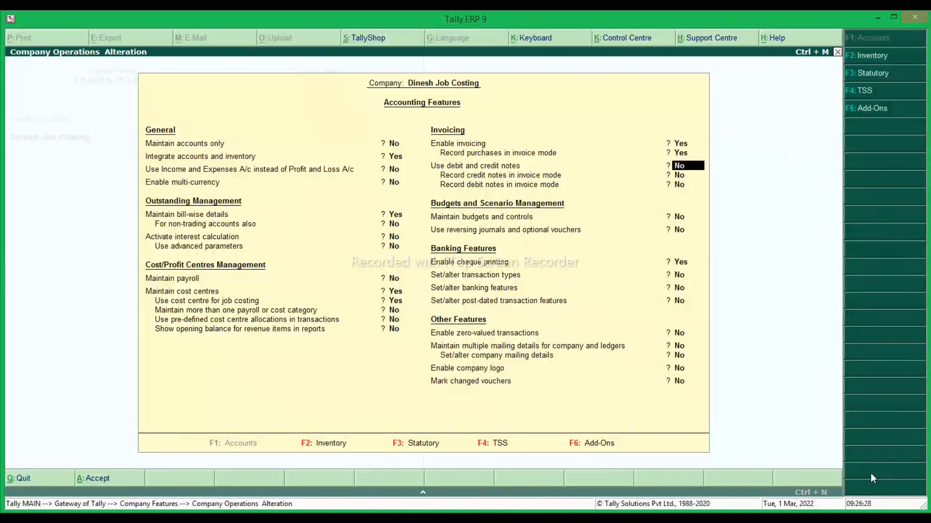
key(Return)
key(Return)
key(Return)
key(Return)
key(Return)
key(Return)
key(Return)
key(Return)
key(Return)
key(Return)
key(Return)
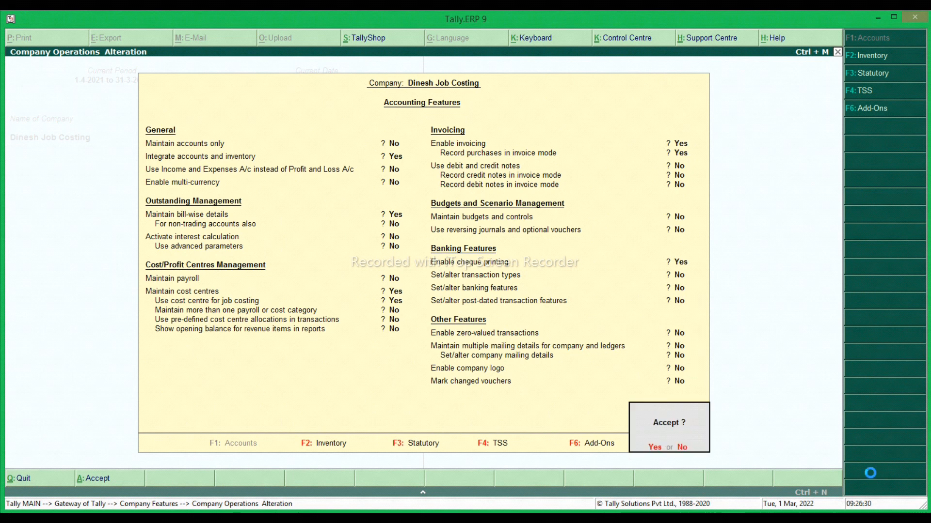
key(Return)
key(Escape)
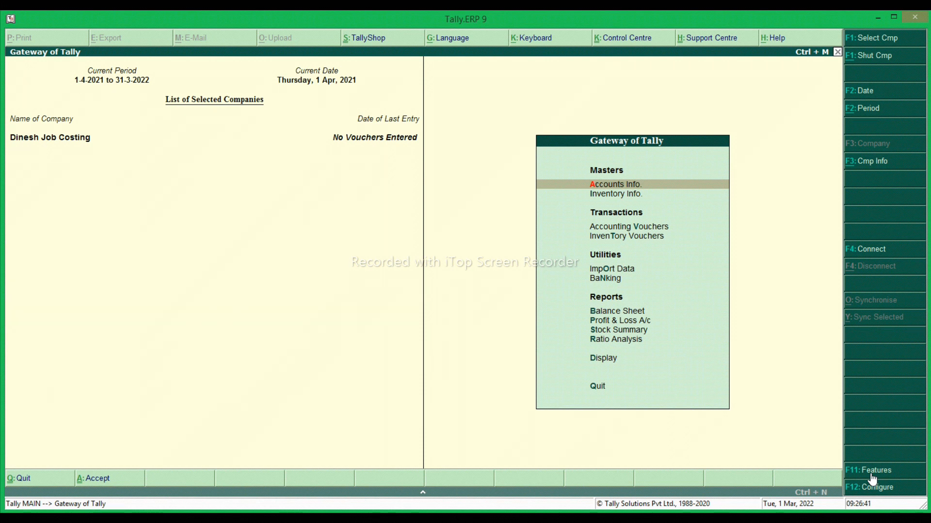
Start a new single cost centre in the accounts masters and name it Computer Assembling
key(Return)
key(Down)
key(Down)
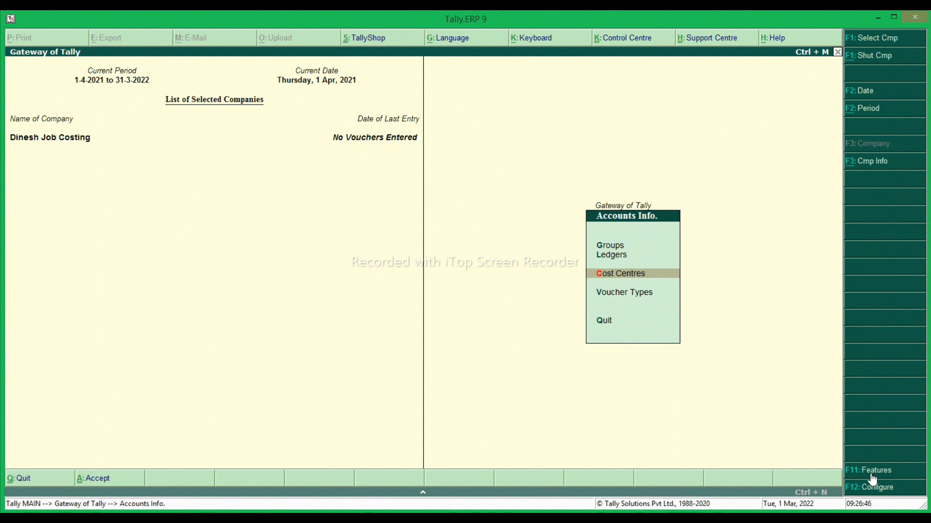
key(Return)
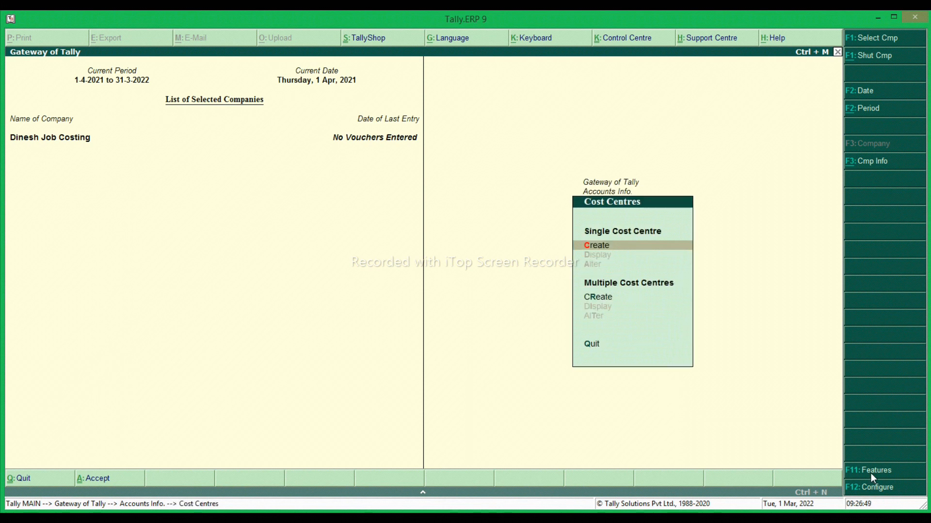
key(Return)
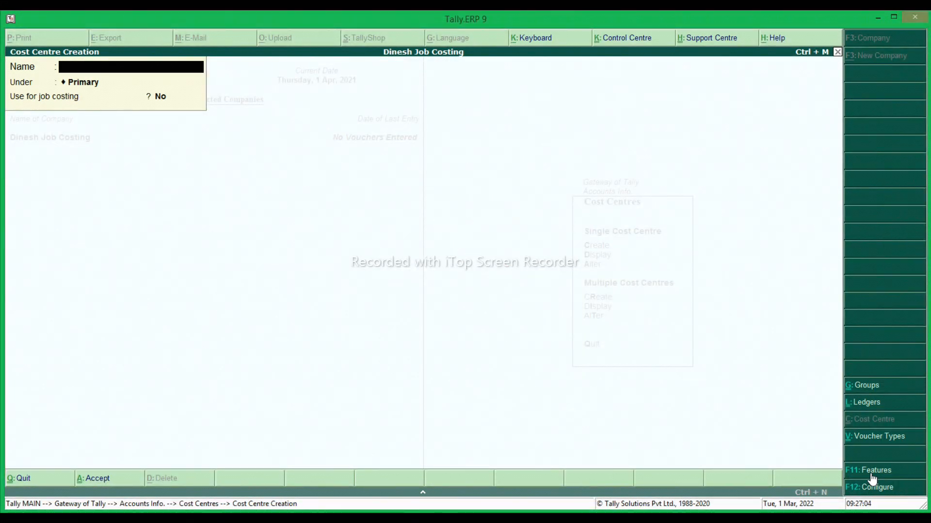
text(Computer Assembl)
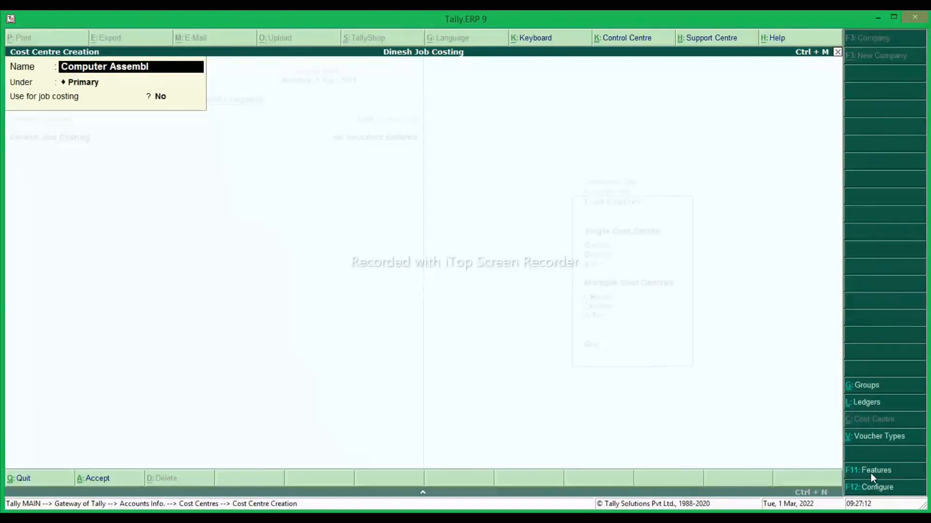
text(ing)
Place the cost centre under Primary, set it to be used for job costing, and save it
key(Return)
key(Return)
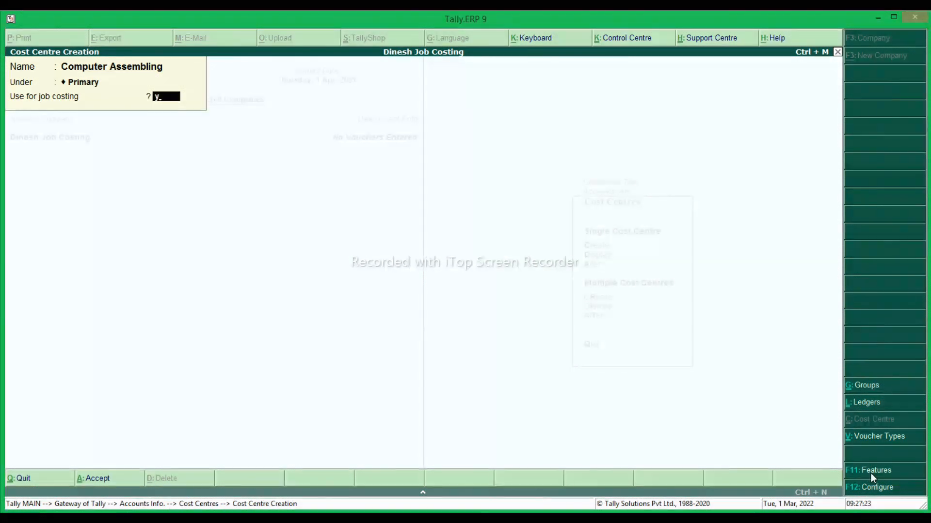
key(Return)
key(Return)
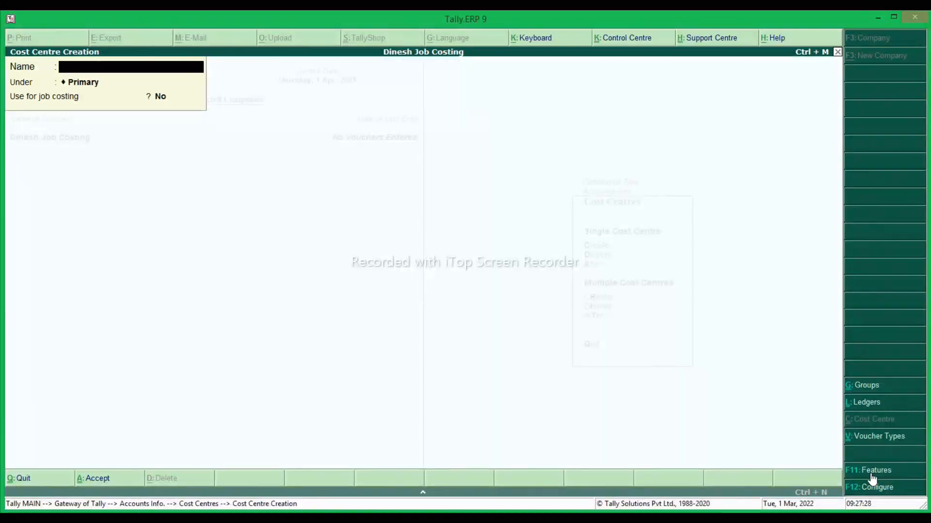
key(Escape)
key(Return)
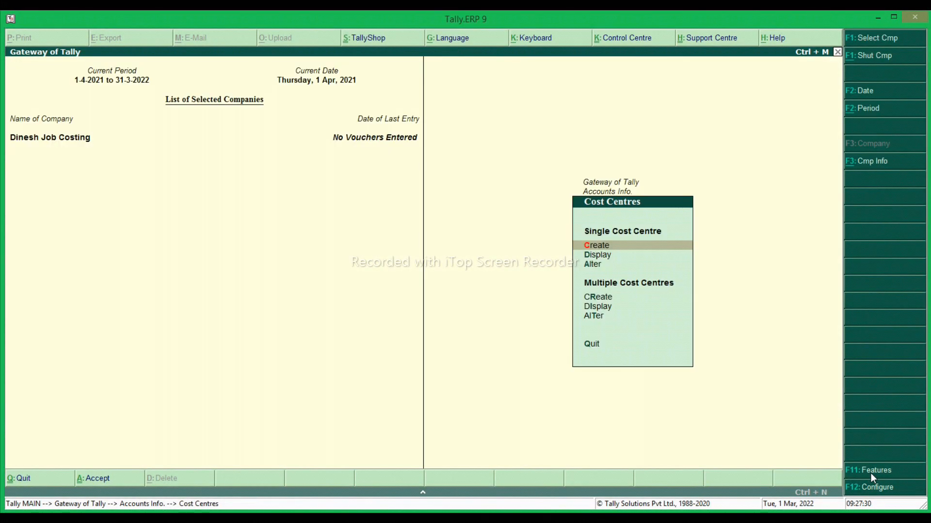
key(Escape)
key(Escape)
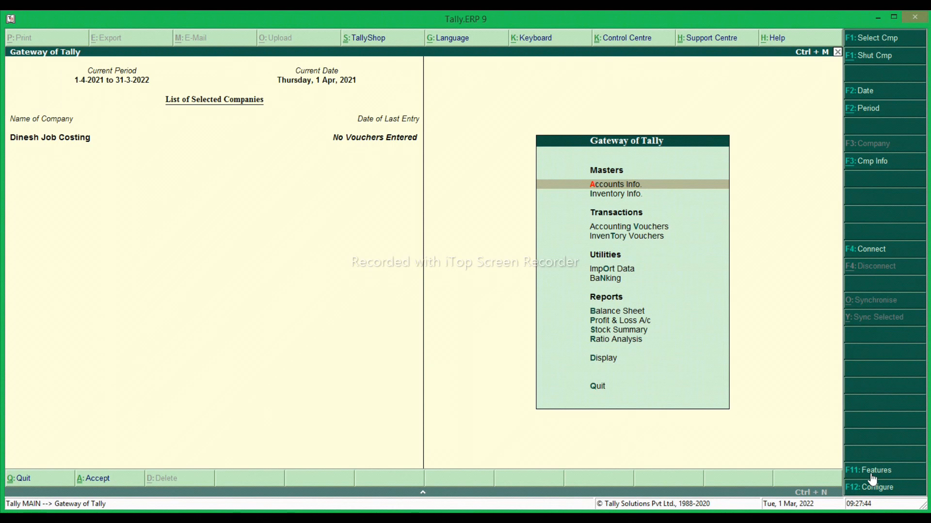
Enable maintaining multiple godowns in the company's inventory features and save the settings
click(873, 479)
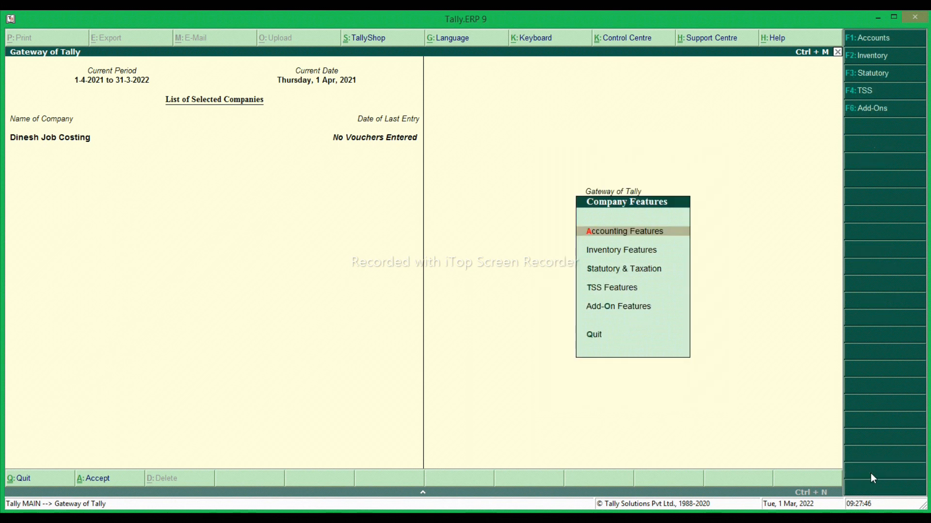
key(Down)
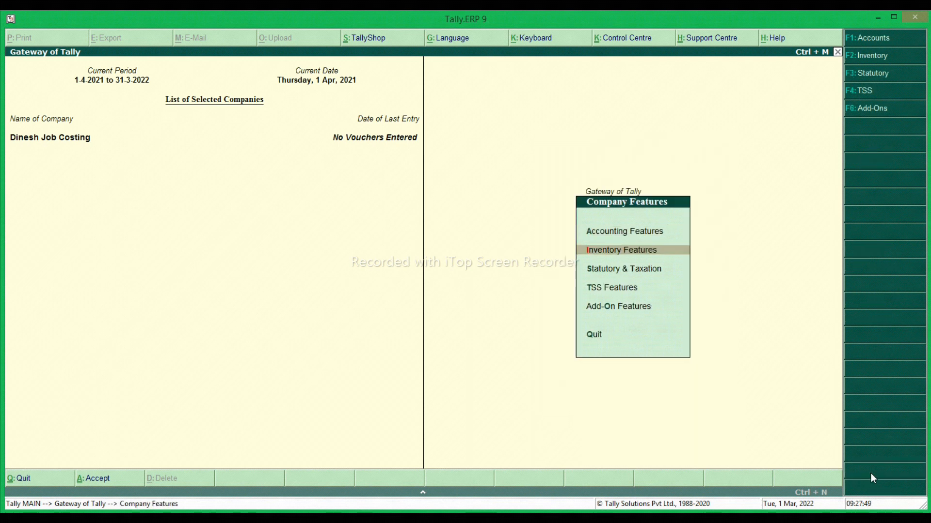
key(Return)
key(Return)
key(Return)
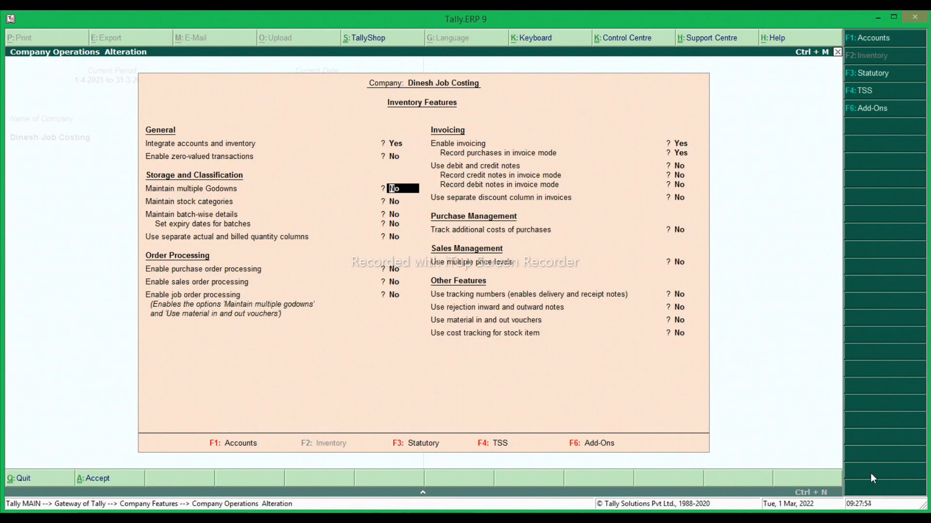
key(y)
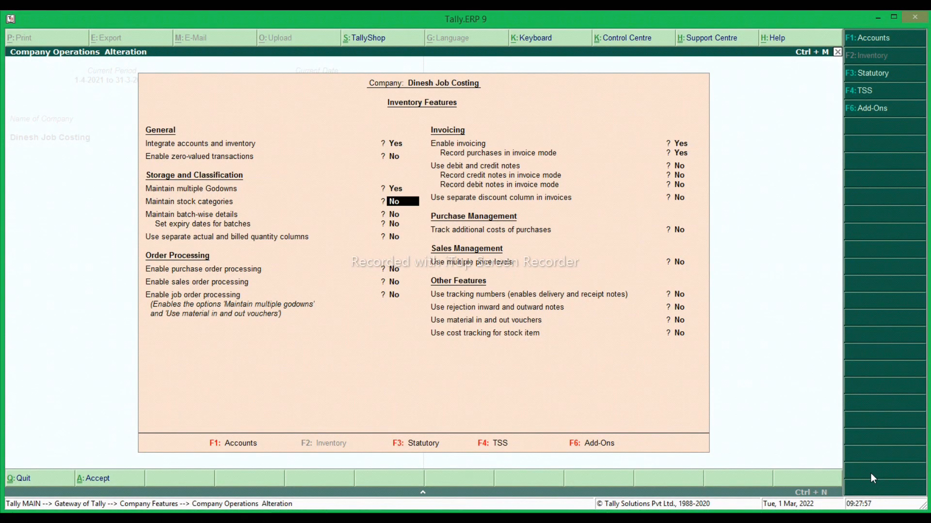
key(Return)
key(Return)
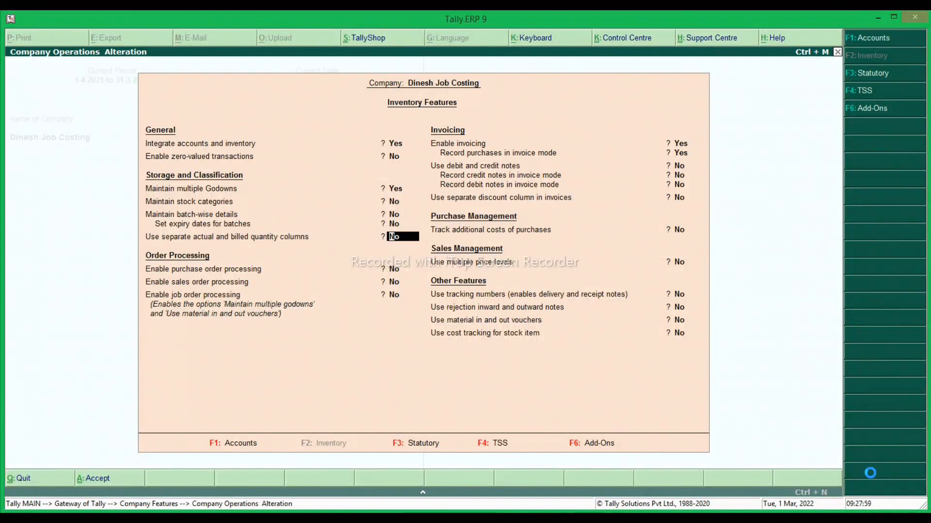
key(ctrl+a)
key(Escape)
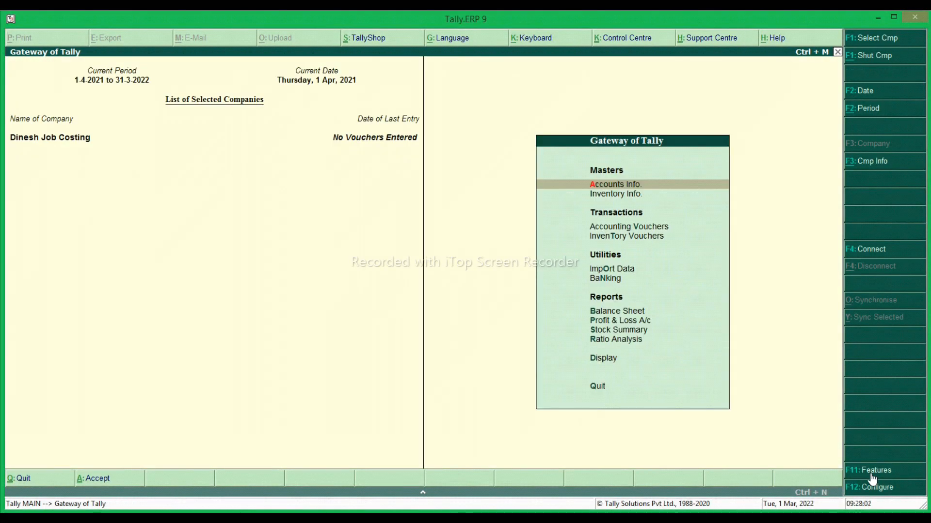
Start a new single godown in the inventory masters and name it Computer Assembling Godown
key(Down)
key(Return)
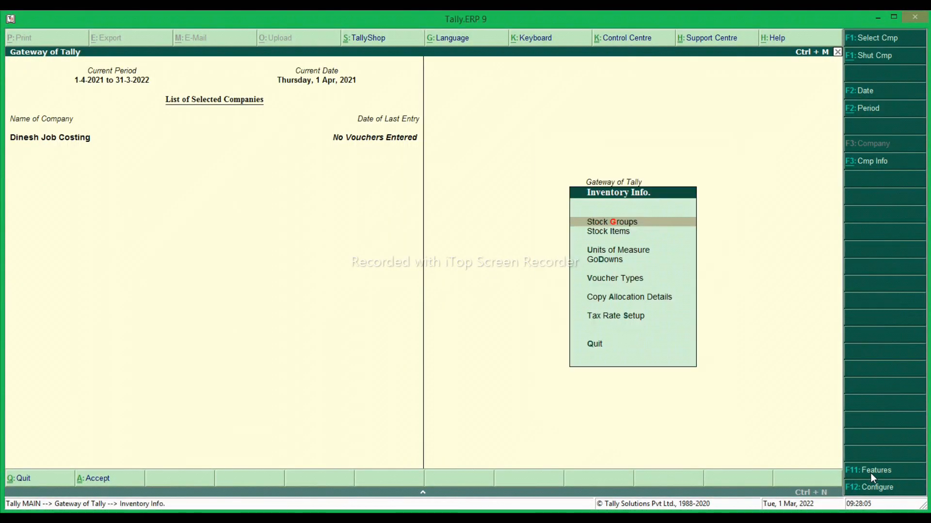
key(Down)
key(Down)
key(Down)
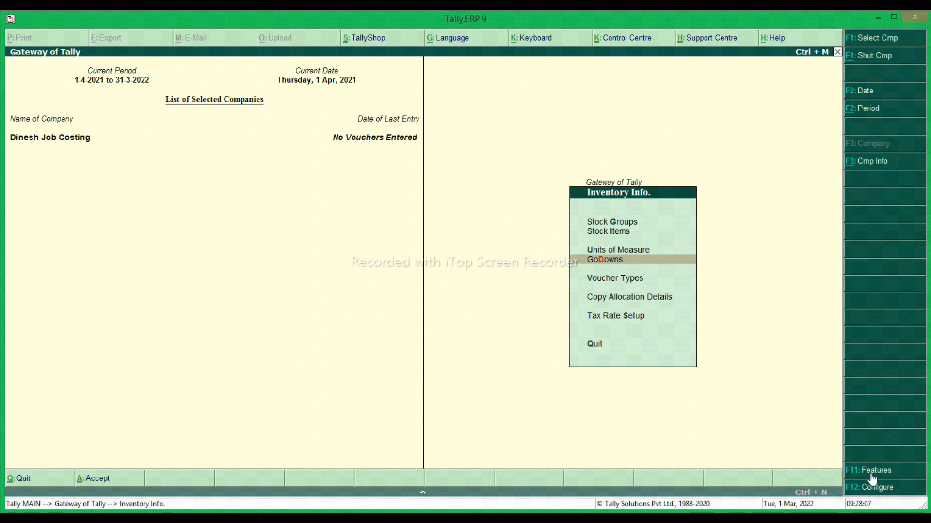
key(Return)
key(Return)
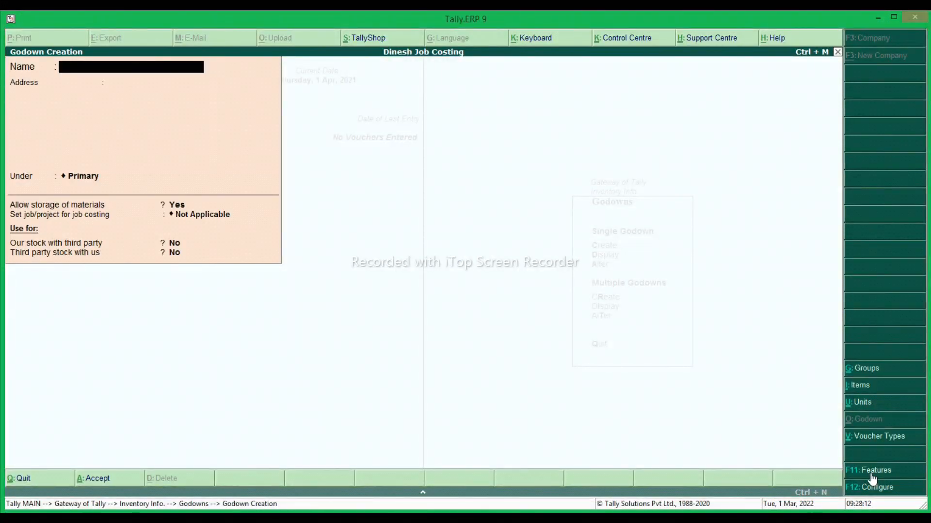
text(Computer Assembling)
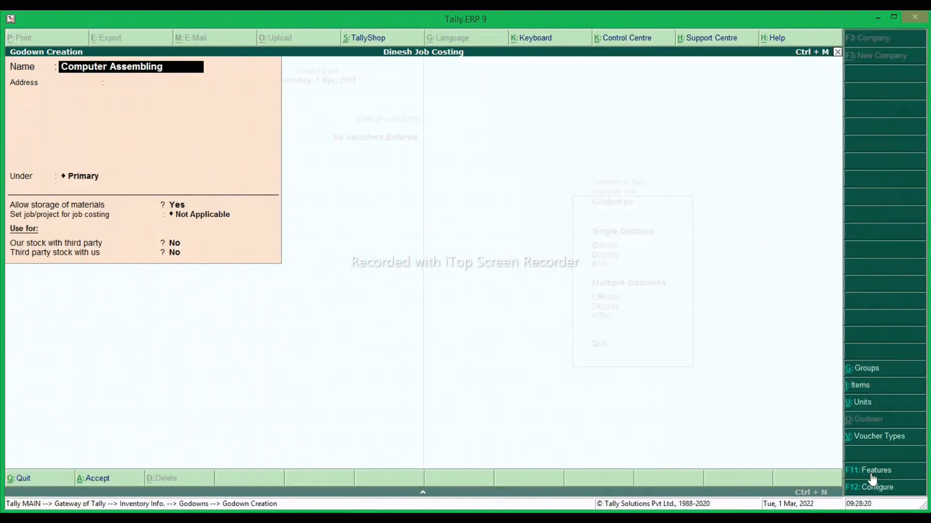
text( Godown)
Place the godown under Primary with material storage allowed, assign the Computer Assembling job to it, and save it
key(Return)
key(Return)
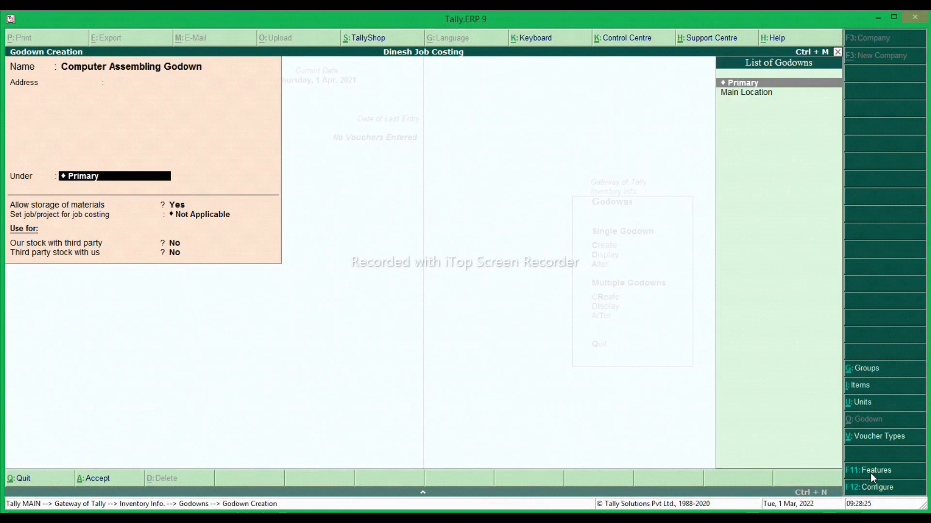
key(Return)
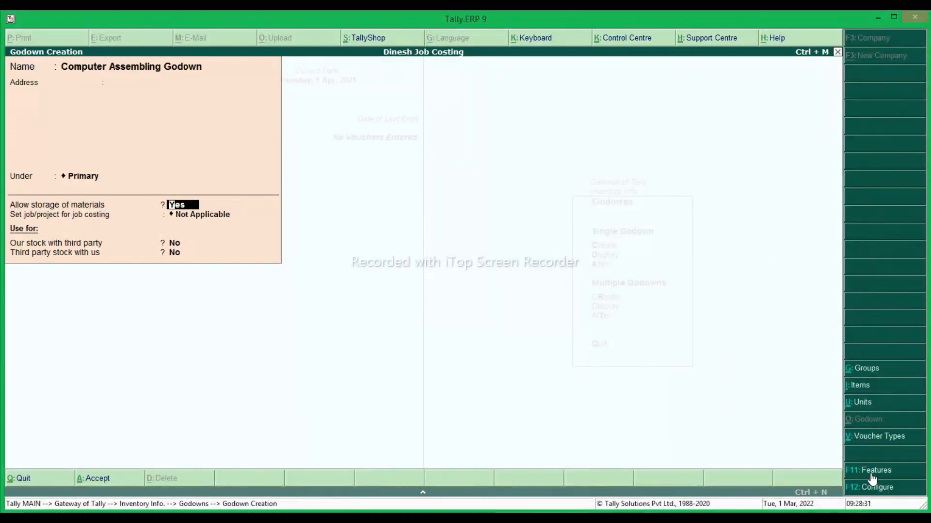
key(Return)
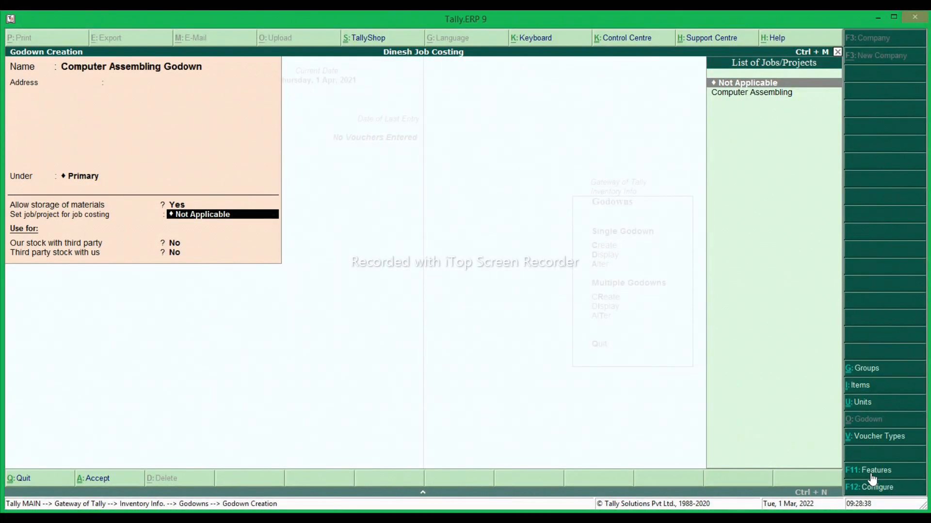
key(Down)
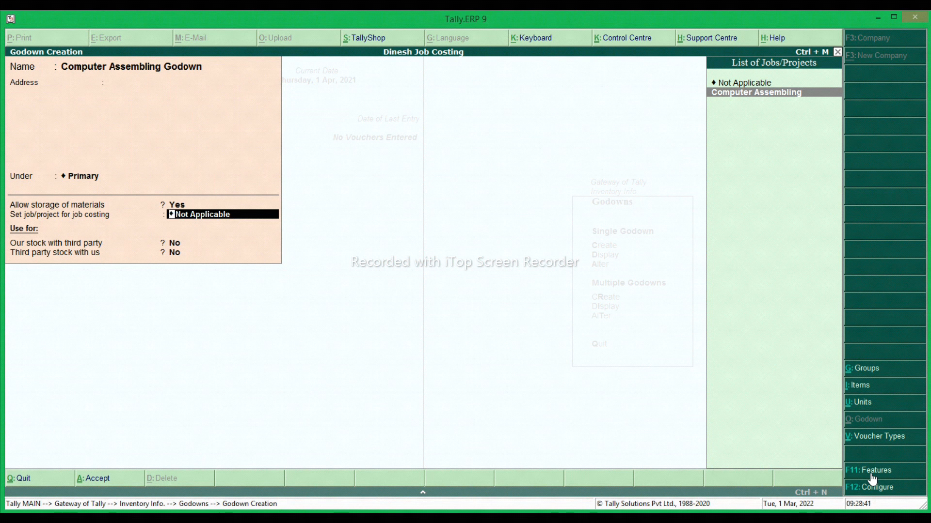
key(Return)
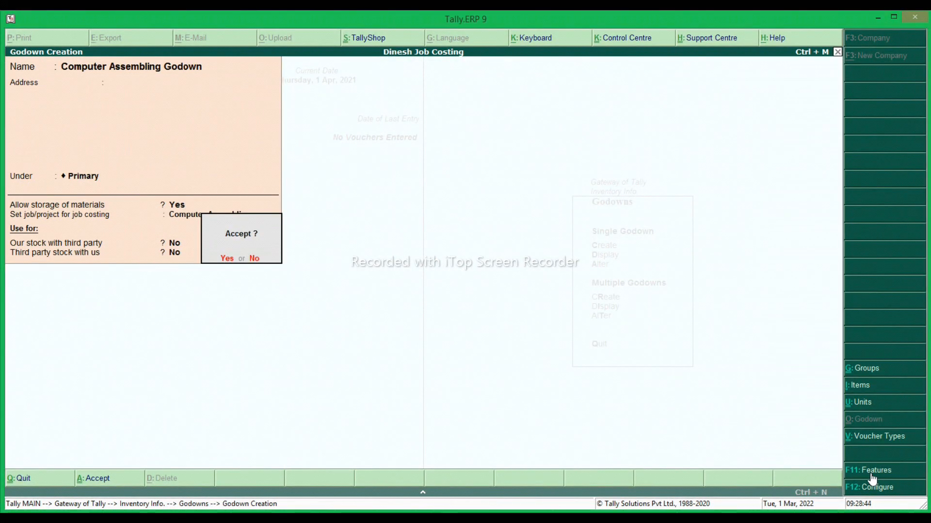
key(Return)
key(Escape)
key(Return)
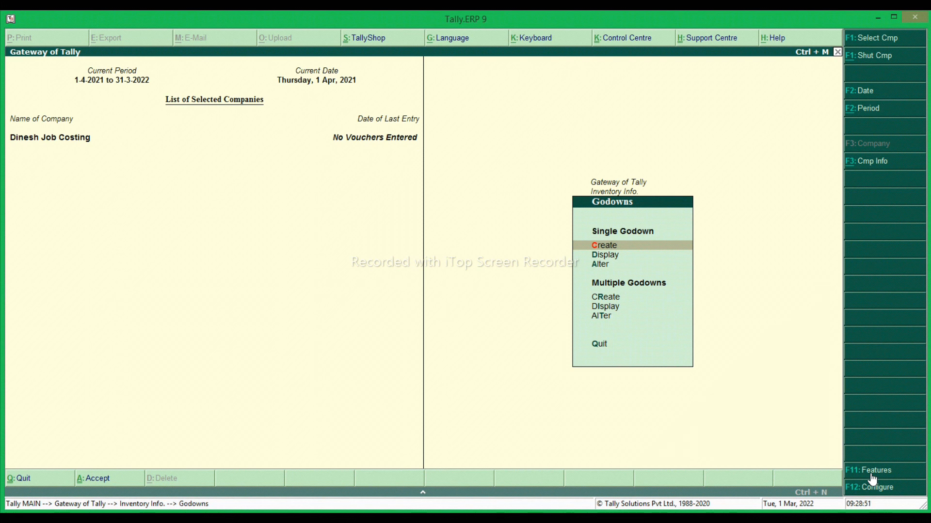
key(Escape)
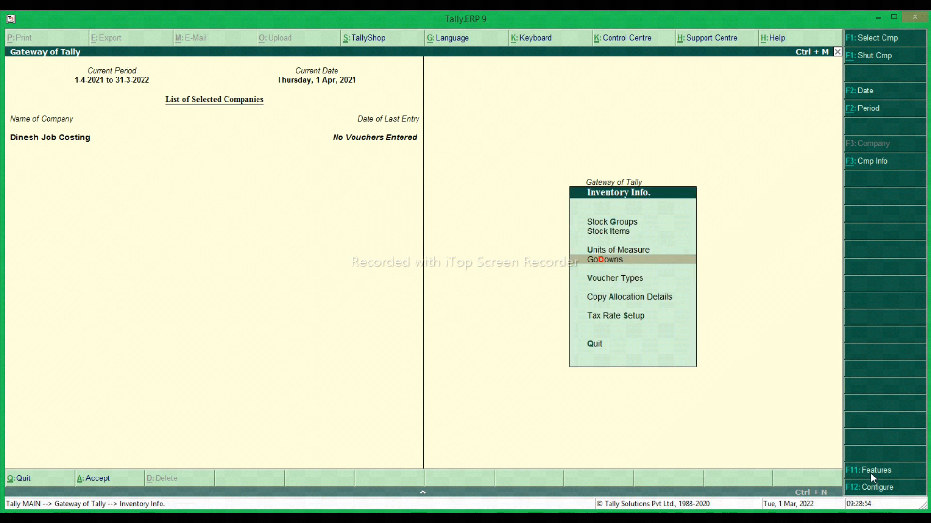
key(Escape)
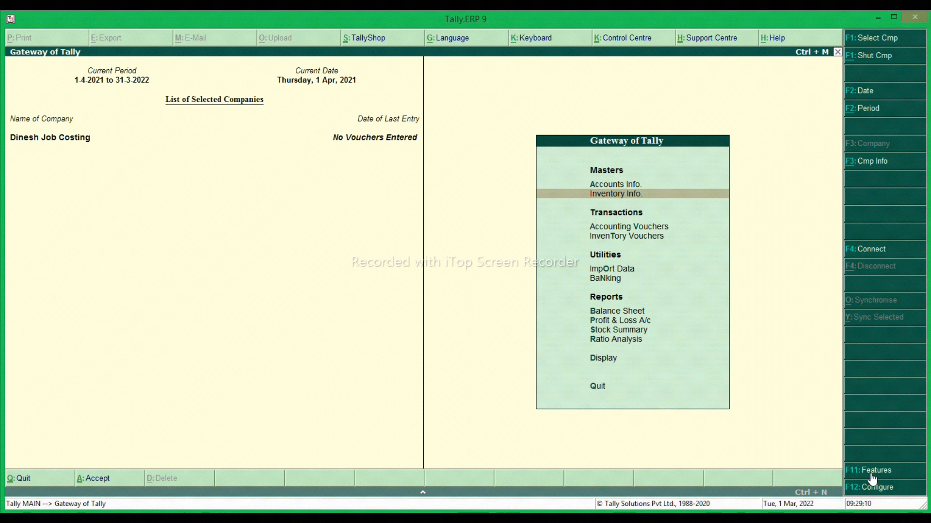
Start a new single stock item in the inventory masters and name it Hardisk
key(Return)
key(Down)
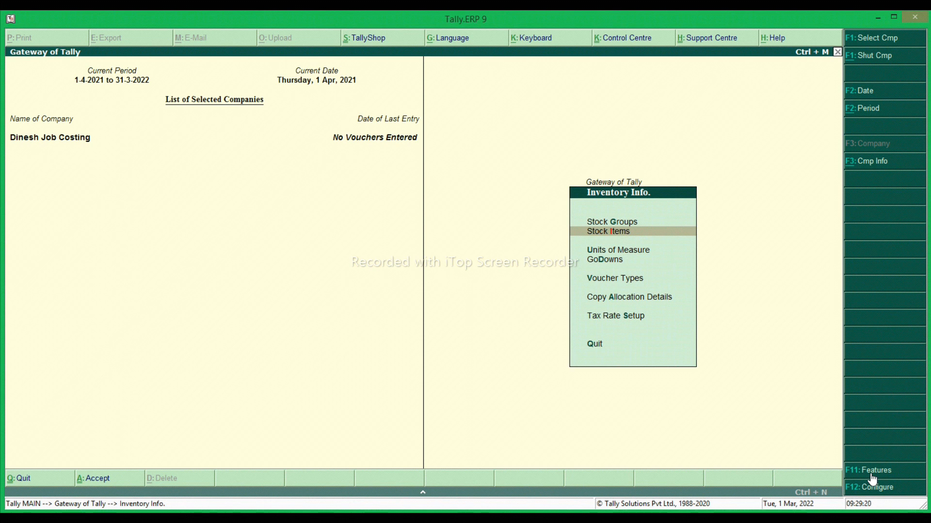
key(Return)
key(Return)
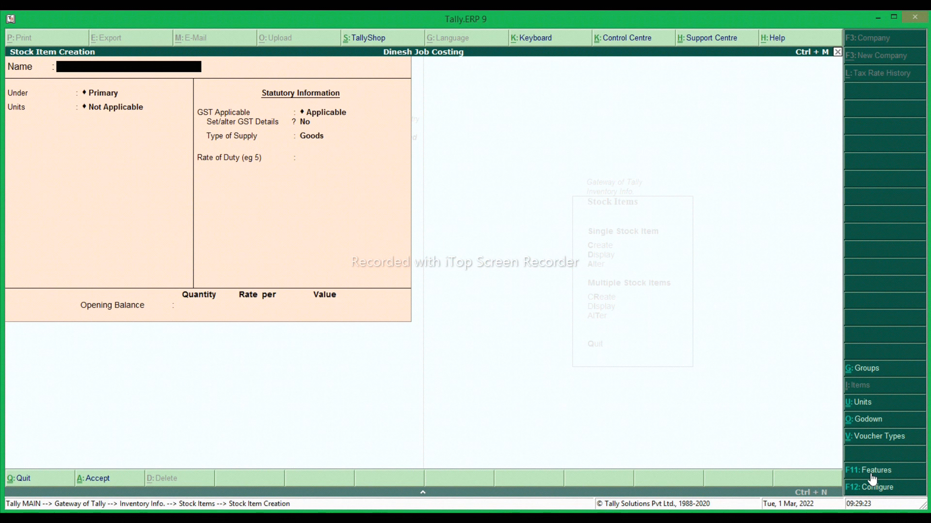
text(Hardisk)
key(Return)
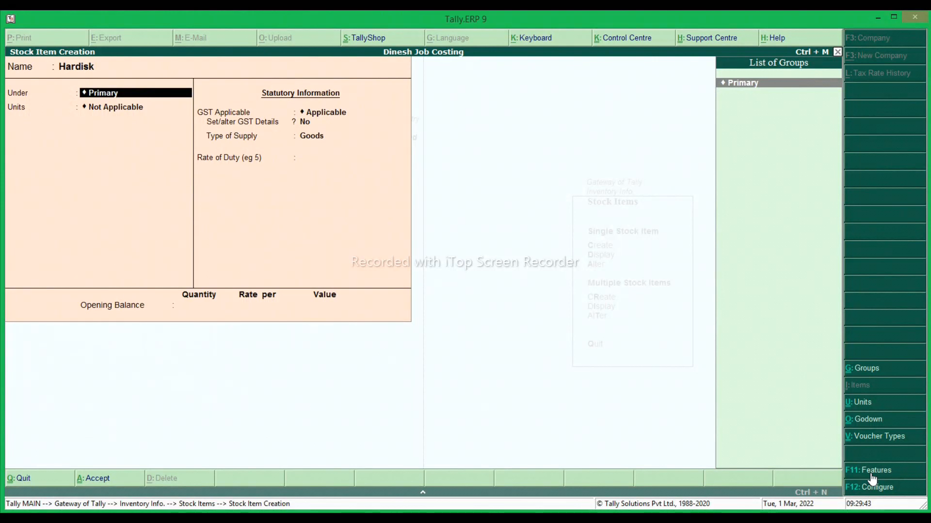
Create a new stock group for the item named Raw Materials, under Primary, without adding item quantities
key(alt+c)
text(Raw)
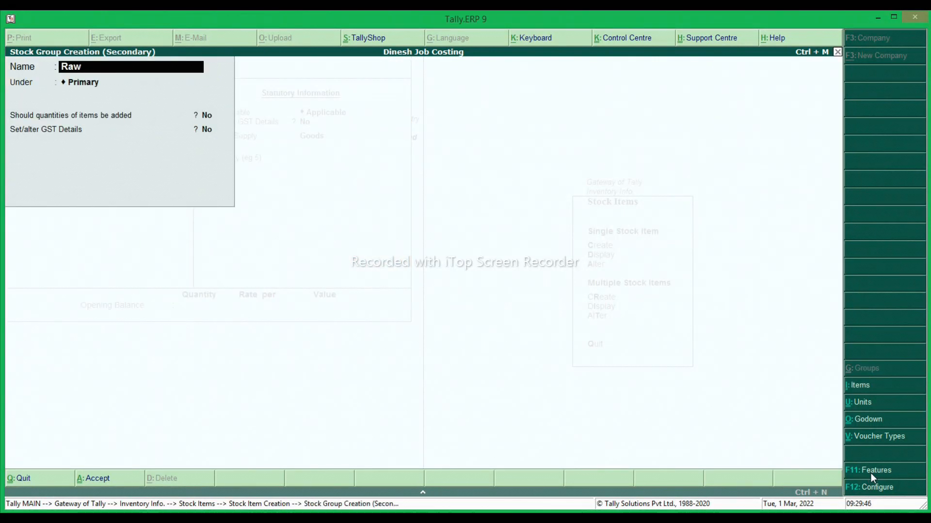
text( Materials)
key(Return)
key(Return)
key(Return)
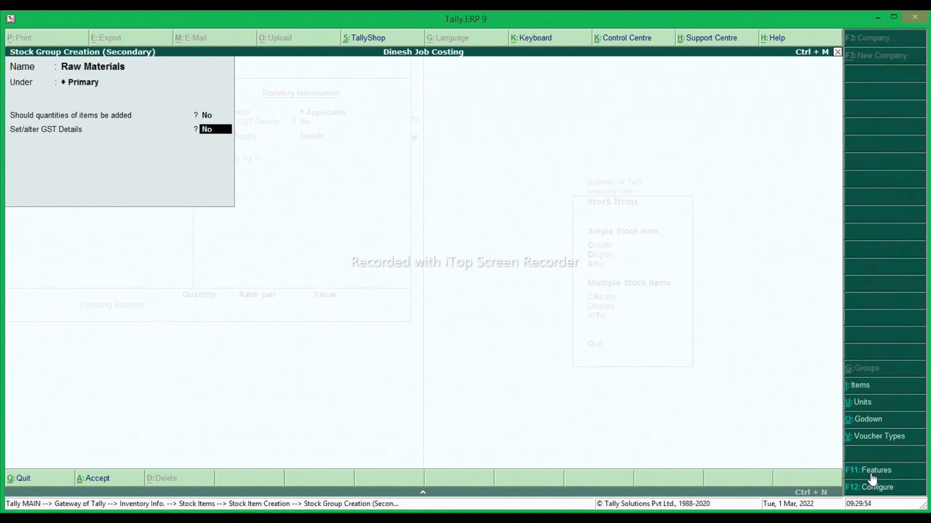
Set the Raw Materials group's GST details to Taxable with 18% integrated tax, and save the group
text(y)
key(Return)
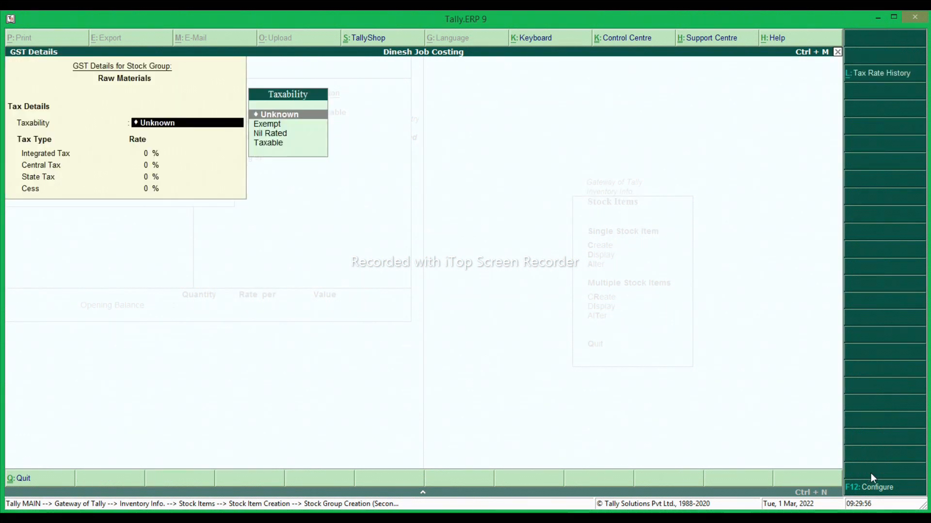
key(Down)
key(Down)
key(Down)
key(Return)
text(18)
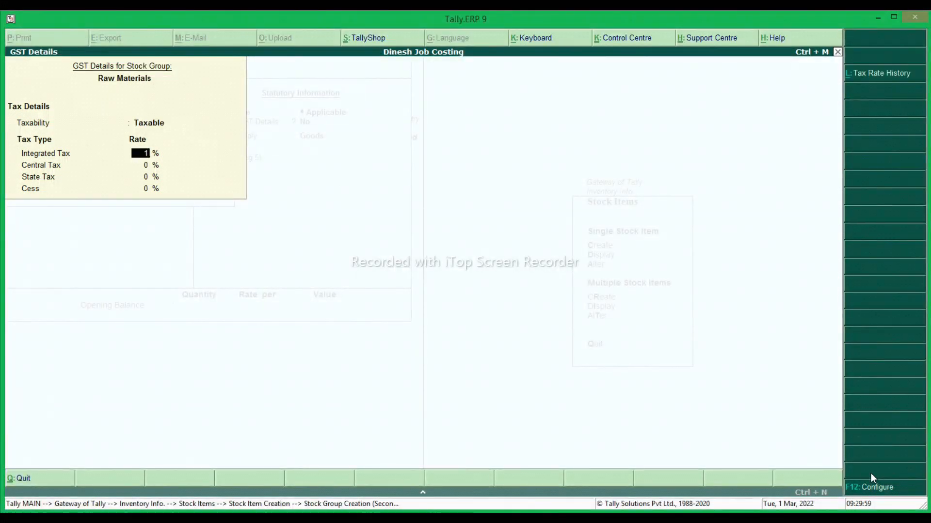
key(Return)
key(Return)
key(Return)
key(Return)
key(Return)
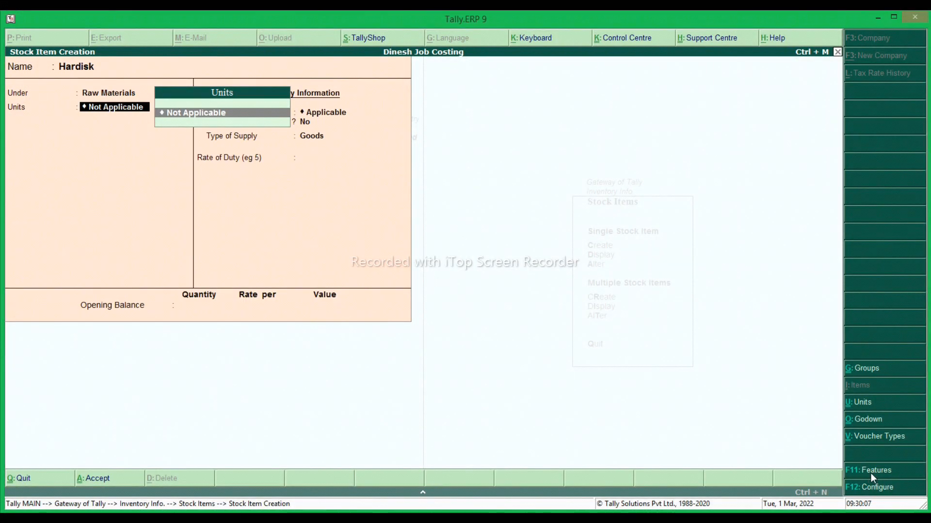
Create a simple unit Pcs with quantity code PCS-PIECES and 0 decimal places, and use it for the Hardisk item
key(alt+c)
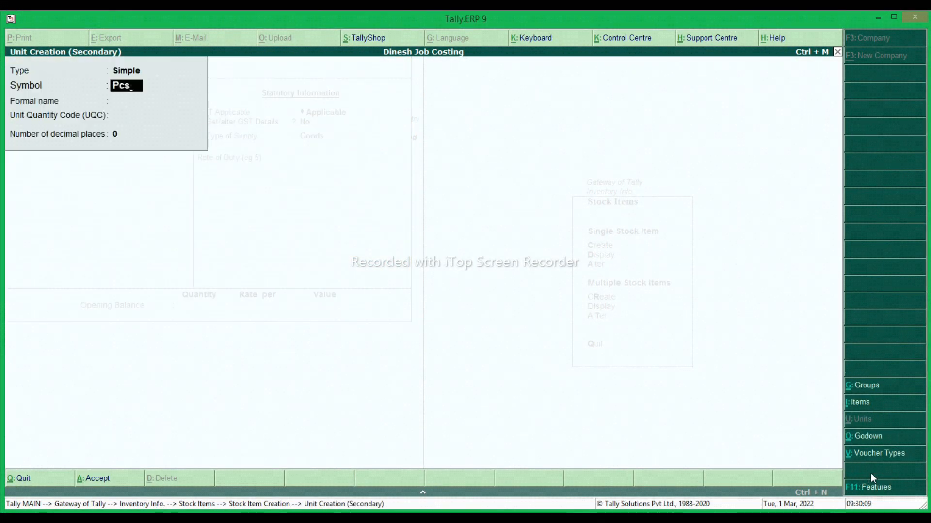
key(Return)
key(Return)
text(pcs)
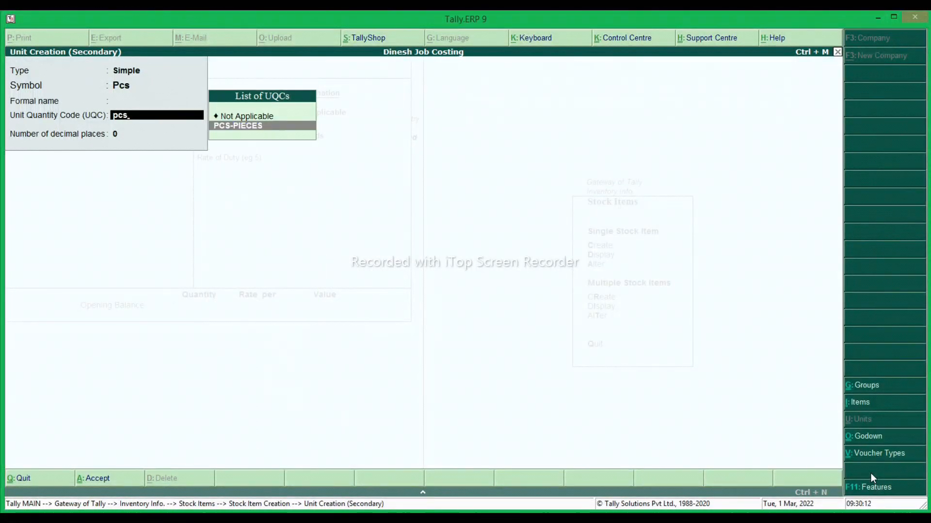
key(Return)
key(Return)
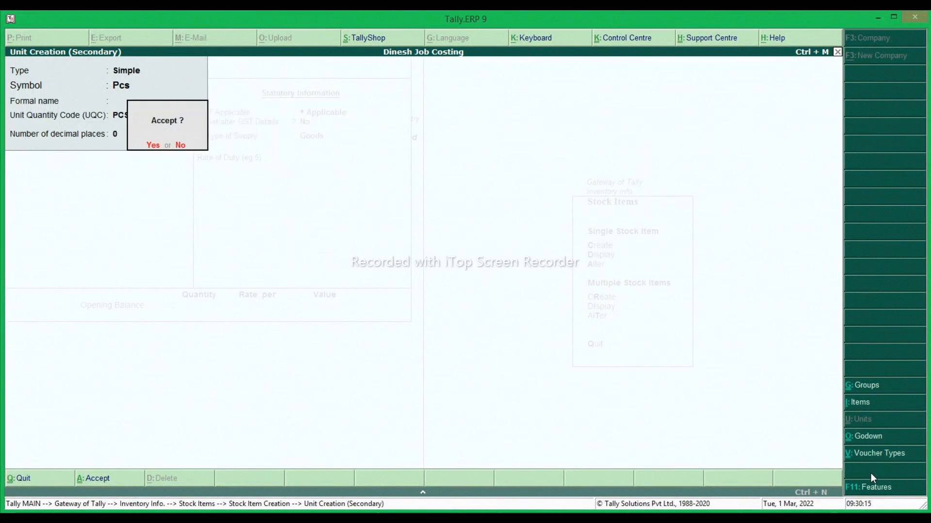
key(Return)
key(Return)
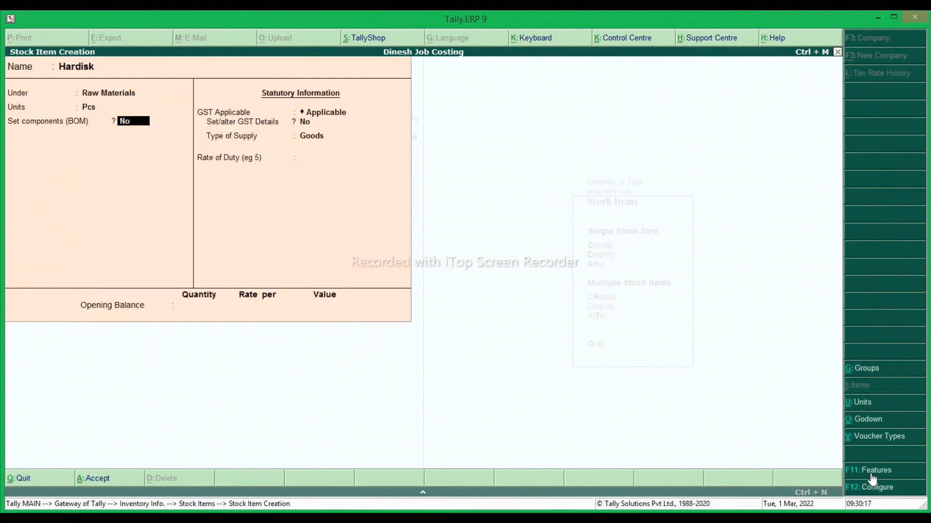
Keep Hardisk without BOM components, with GST applicable and supply type Goods, and save the stock item
key(Return)
key(Return)
key(Return)
key(Return)
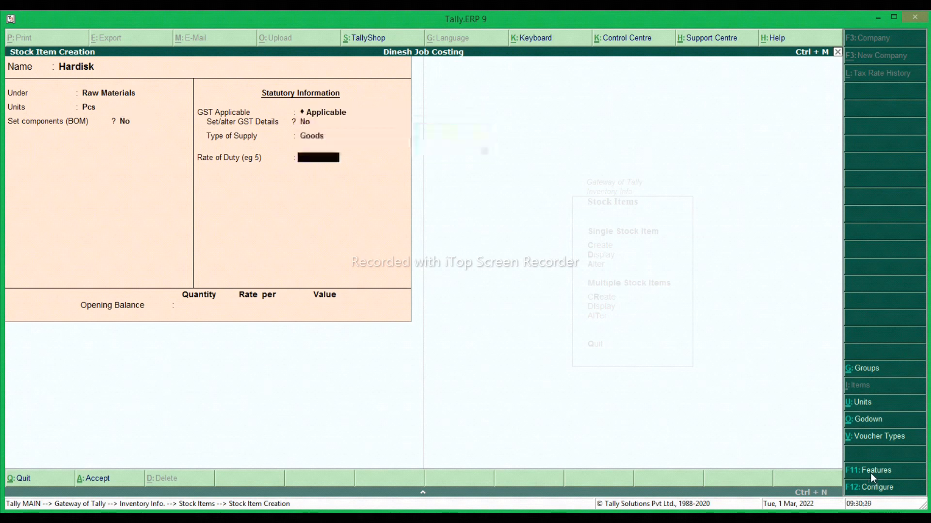
key(Return)
key(Return)
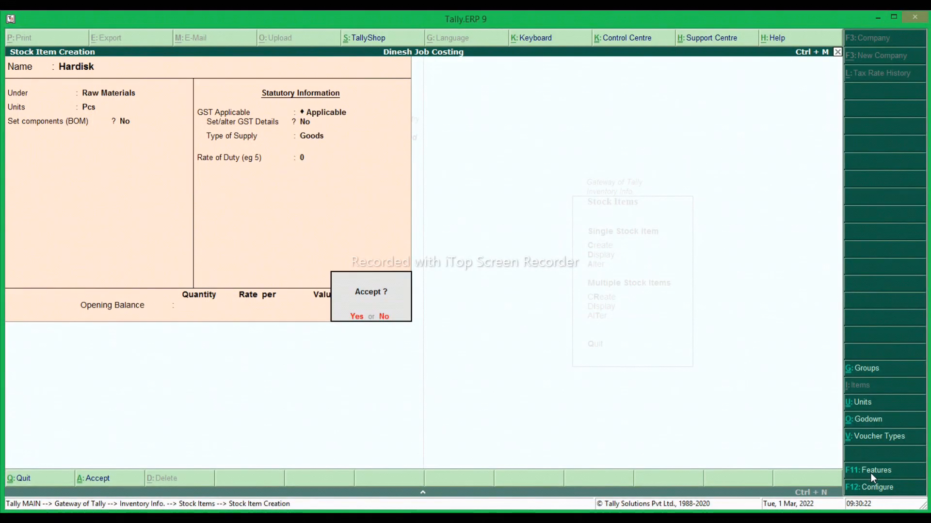
key(Return)
Create the stock item Mothrboard under Raw Materials with unit Pcs, keeping the default statutory details, and save it
text(Mo)
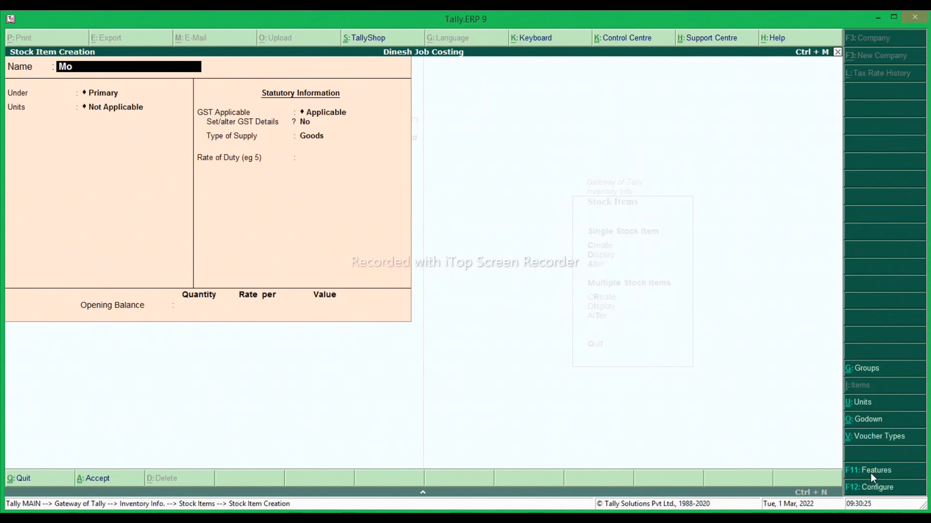
text(thrboard)
key(Return)
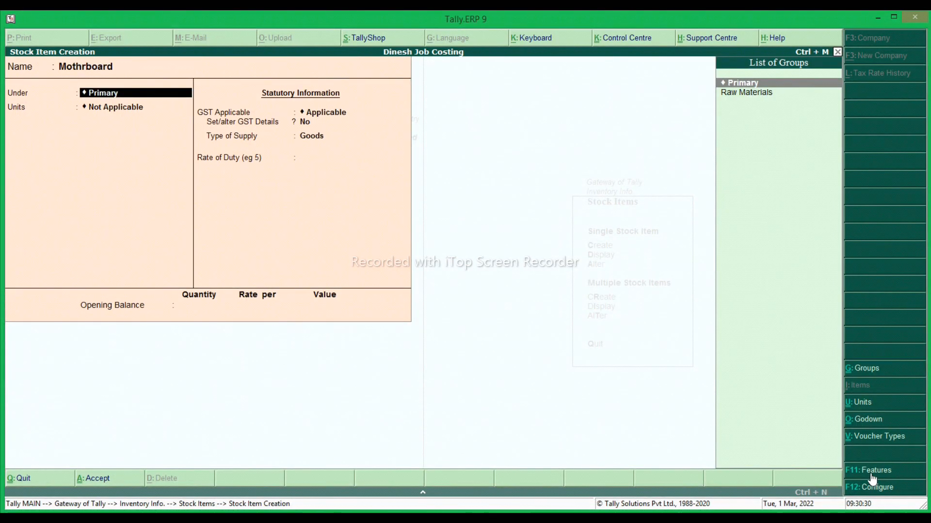
key(Down)
key(Return)
key(Down)
key(Return)
key(Return)
key(Return)
key(Return)
key(Return)
key(Return)
key(Return)
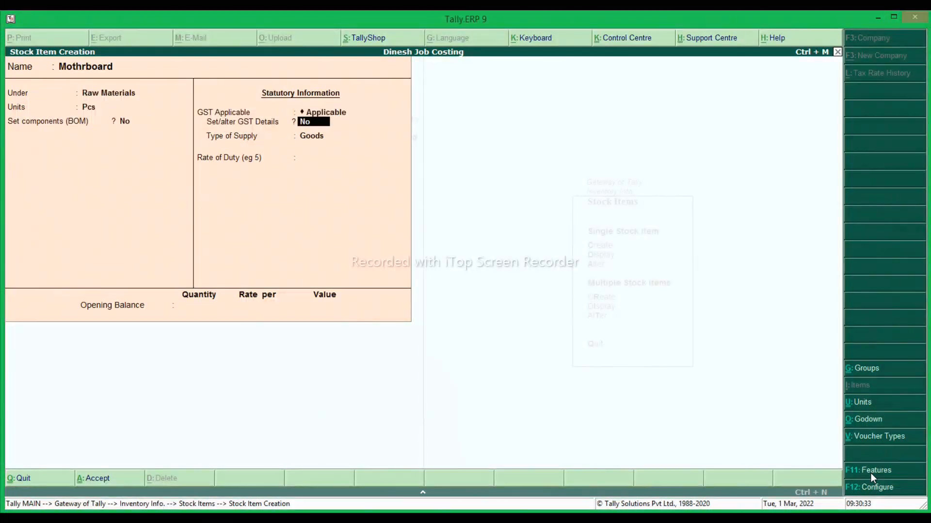
key(Return)
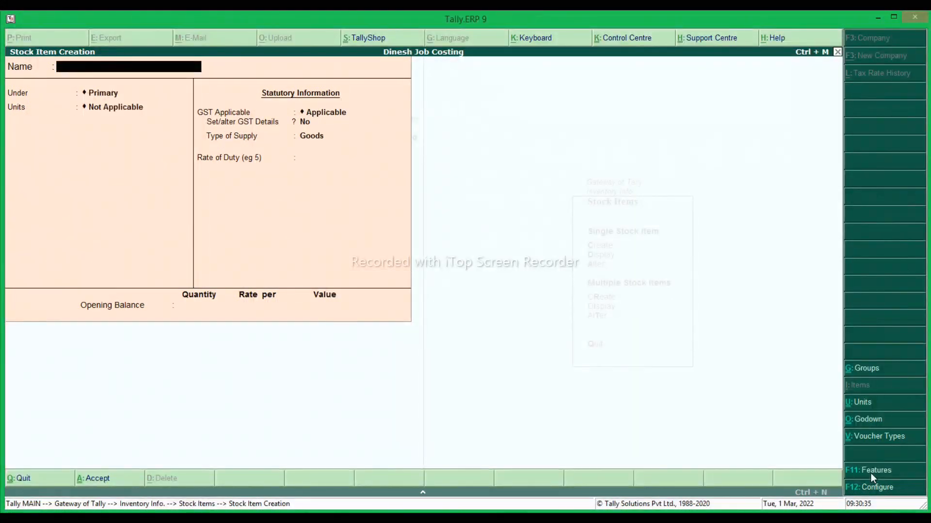
Create the stock item Fan under Raw Materials with unit Pcs, keeping the default statutory details, and save it
text(Fan)
key(Return)
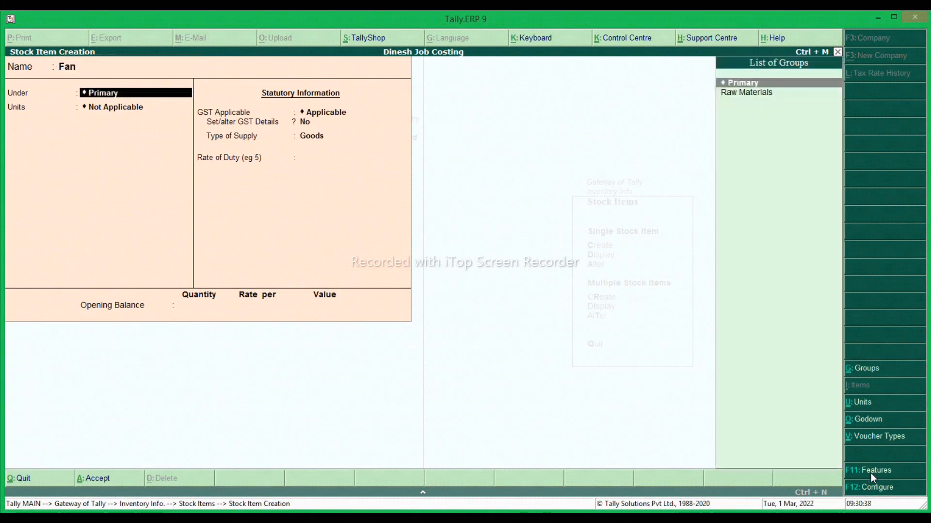
key(Down)
key(Return)
key(Return)
key(Return)
key(Return)
key(Return)
key(Return)
key(Return)
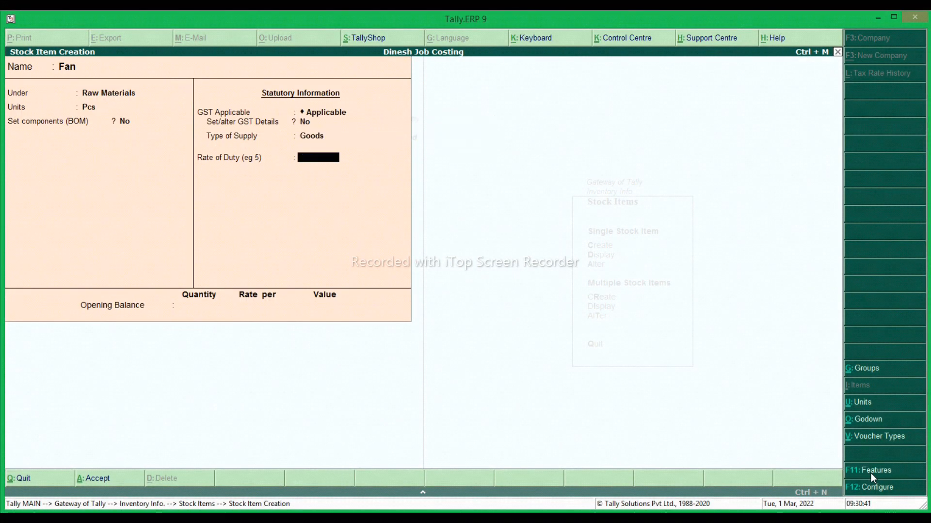
key(Return)
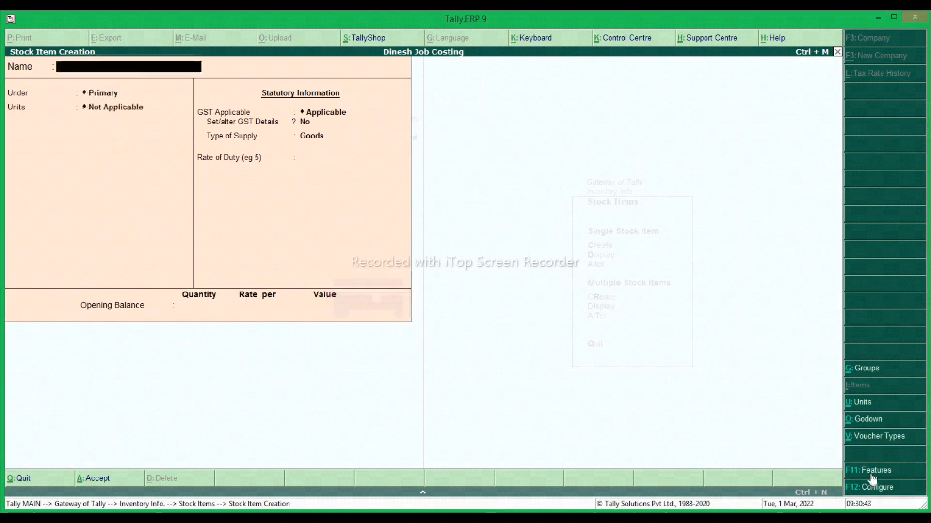
Create the stock item Ram 3 GB under Raw Materials with unit Pcs and supply type Goods, and save it
text(Ram 3 GB)
key(Return)
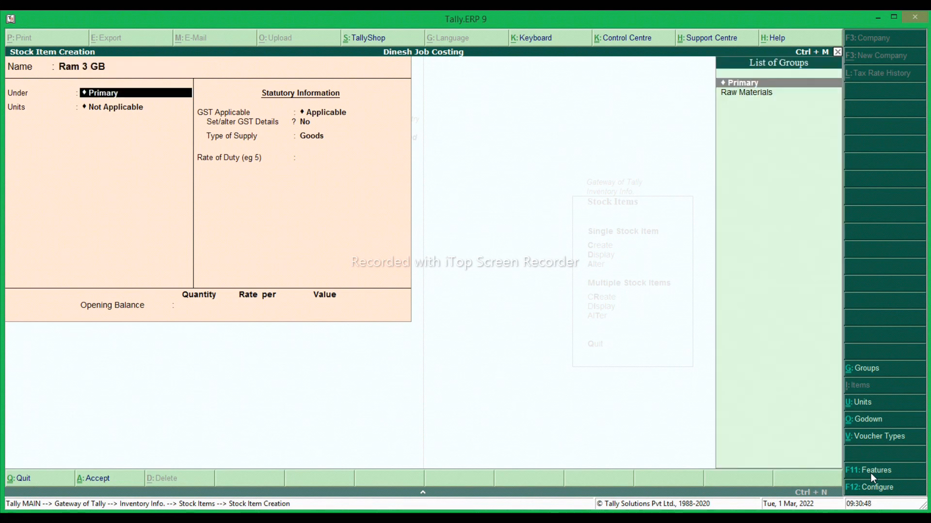
key(Down)
key(Return)
key(Down)
key(Return)
key(Return)
key(Return)
key(Return)
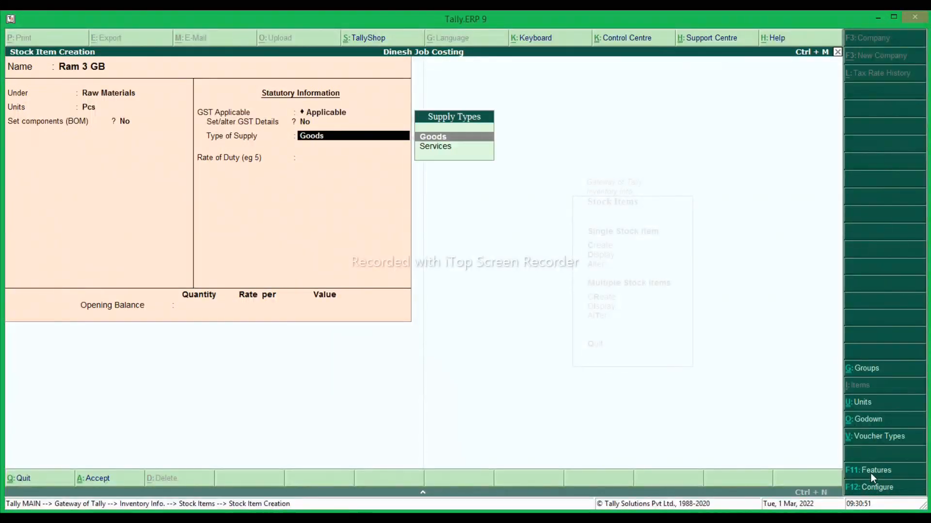
key(Return)
key(Return)
key(Return)
key(Return)
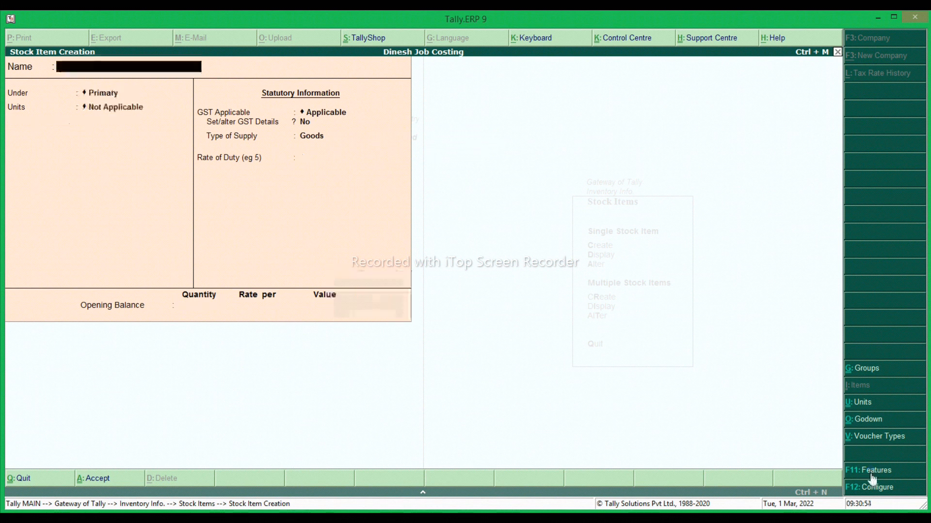
Create the stock item Processor under Raw Materials with unit Pcs, keeping the default statutory details, and save it
text(Proce)
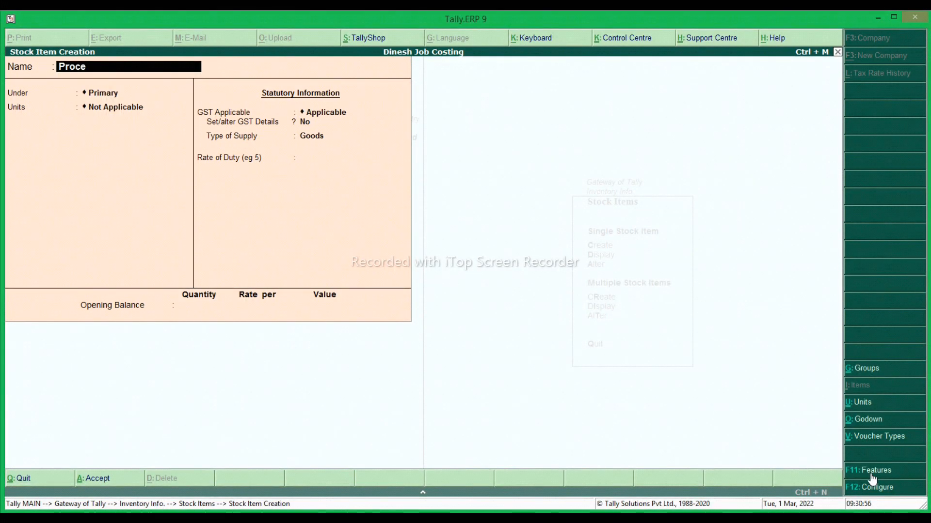
text(ss)
key(Return)
key(Down)
key(Return)
key(Down)
key(Return)
key(Return)
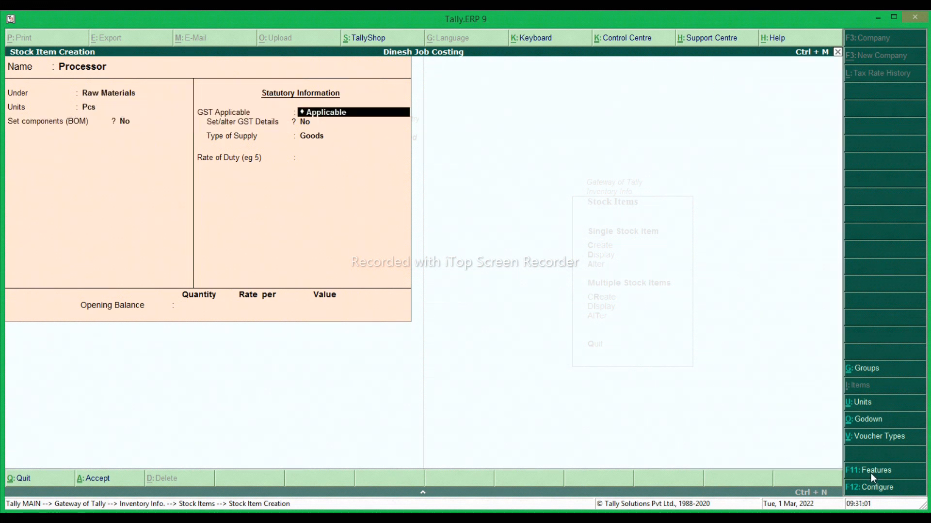
key(Return)
key(Return)
key(Return)
key(Return)
key(Return)
key(Return)
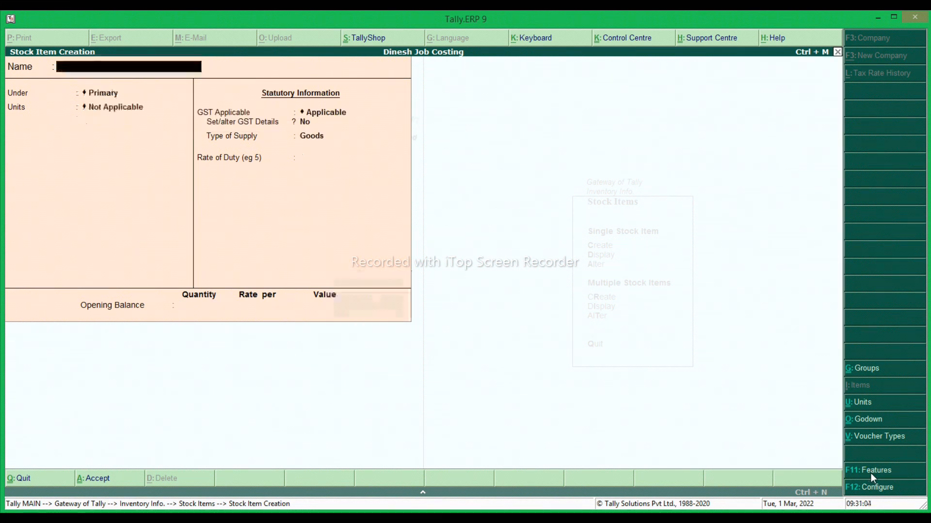
Create the stock item Keyboard under Raw Materials with unit Pcs and no opening balance, and save it
text(Keyboard)
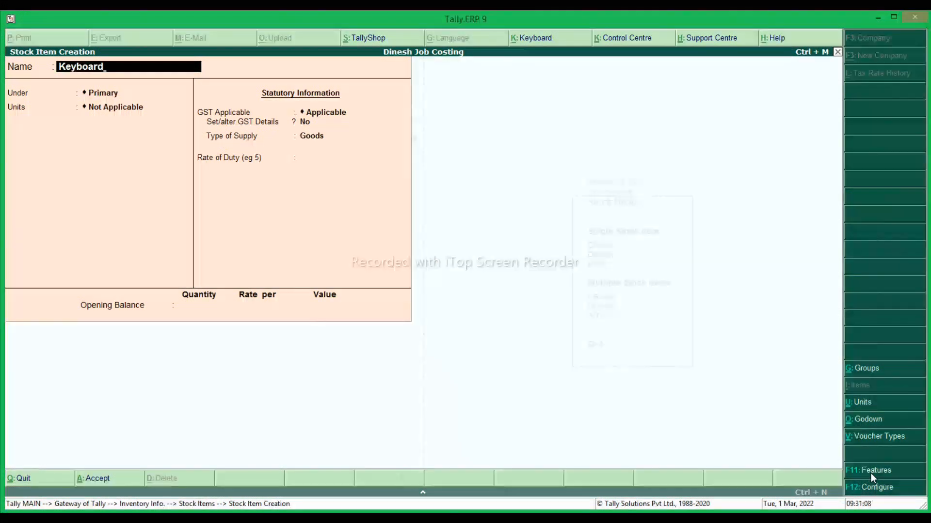
key(Return)
key(Down)
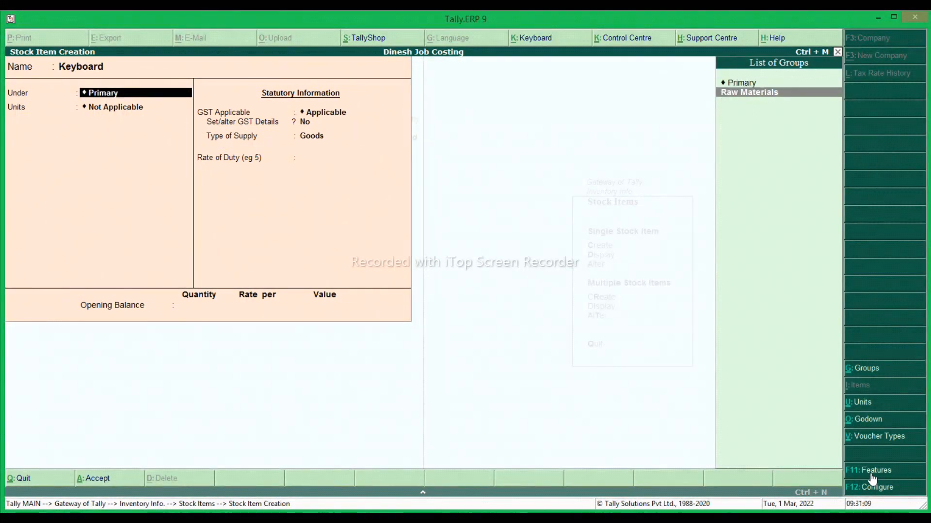
key(Return)
key(Down)
key(Return)
key(Return)
key(Return)
key(Return)
key(Return)
key(Return)
key(Return)
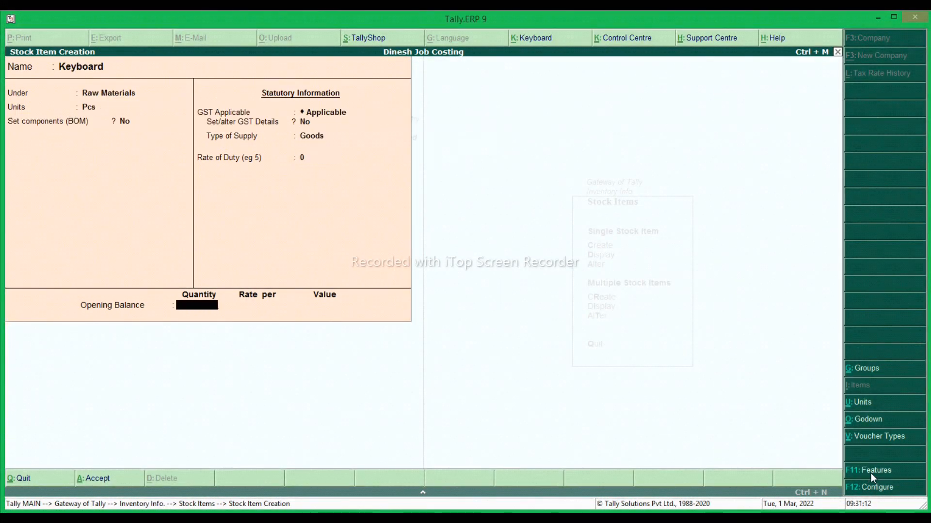
key(Return)
Create the stock item Mouse under Raw Materials with unit Pcs and no opening balance, and save it
text(M)
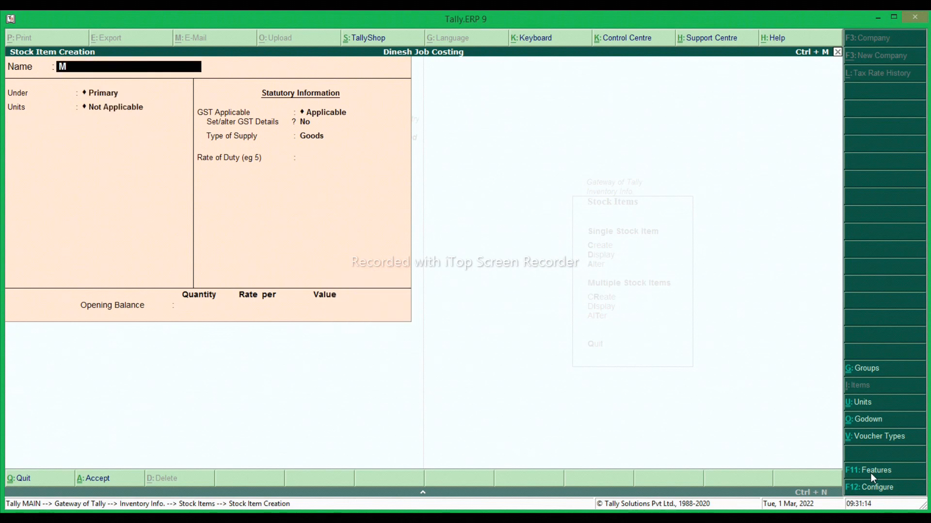
text(ouse)
key(Return)
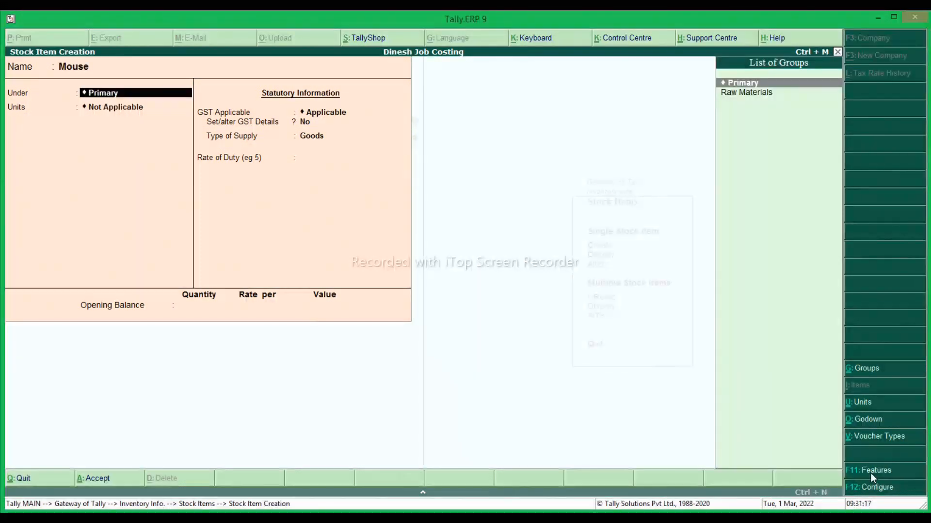
key(Down)
key(Return)
key(Down)
key(Return)
key(Return)
key(Return)
key(Return)
key(Return)
key(Return)
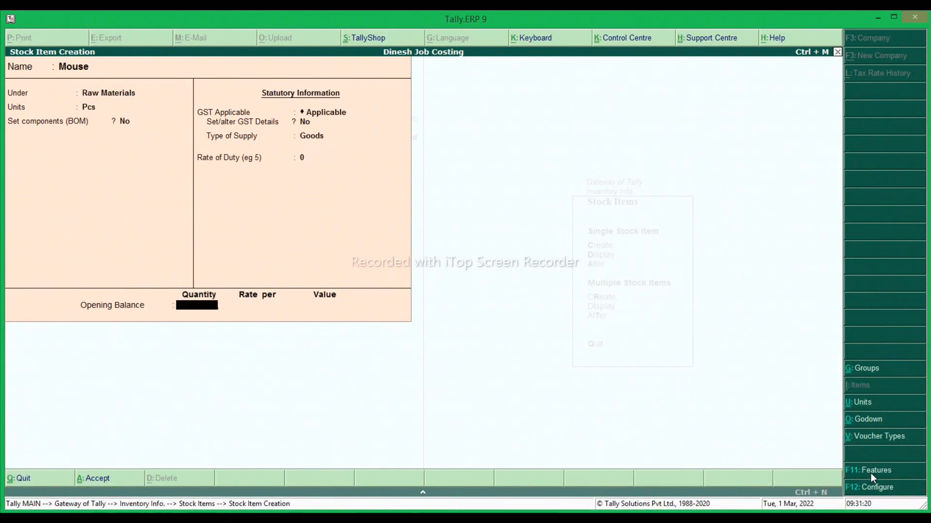
key(Return)
key(Return)
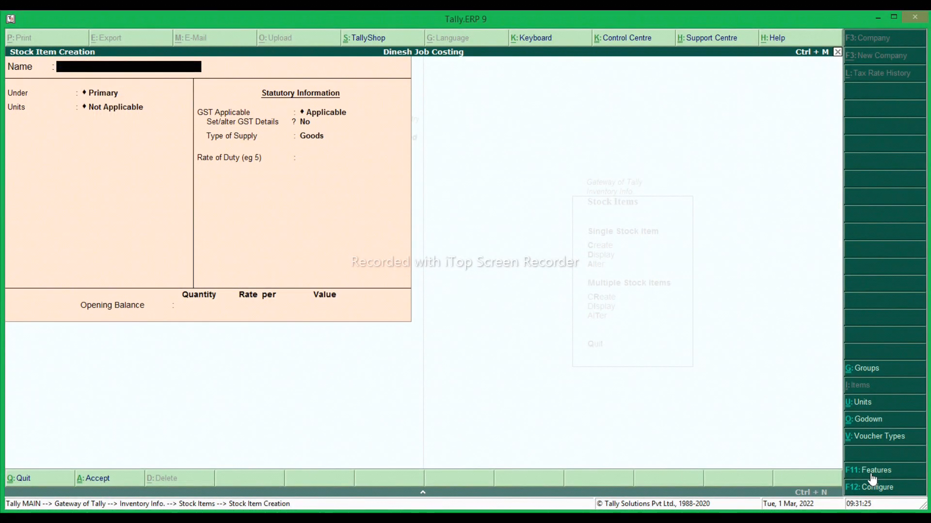
Create the stock item T F T under Raw Materials with unit Pcs and a duty rate of 0, and save it
text(T F T)
key(Return)
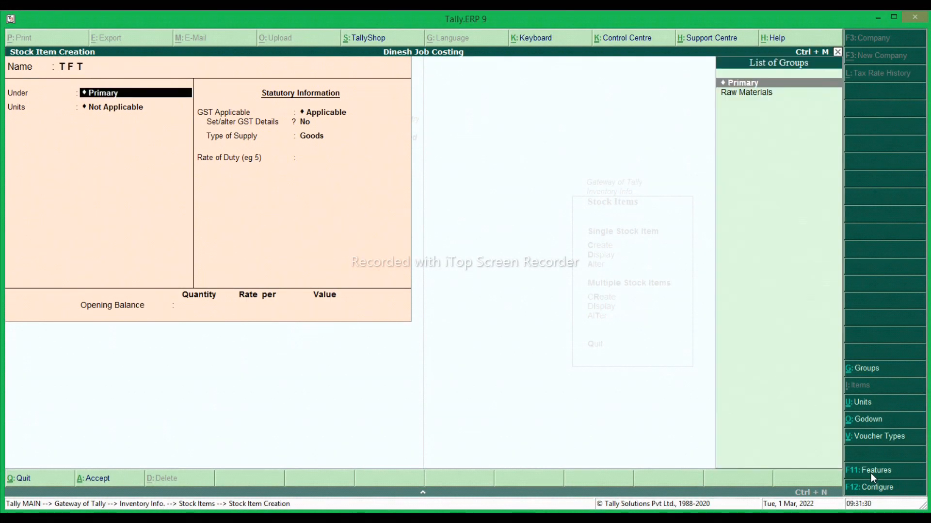
key(Down)
key(Return)
key(Down)
key(Return)
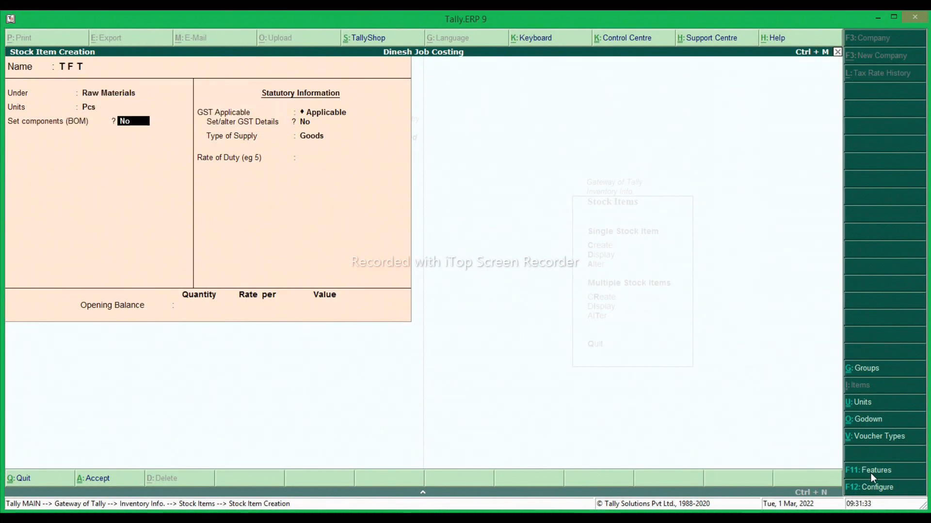
key(Return)
key(Return)
text(0)
key(Return)
key(Return)
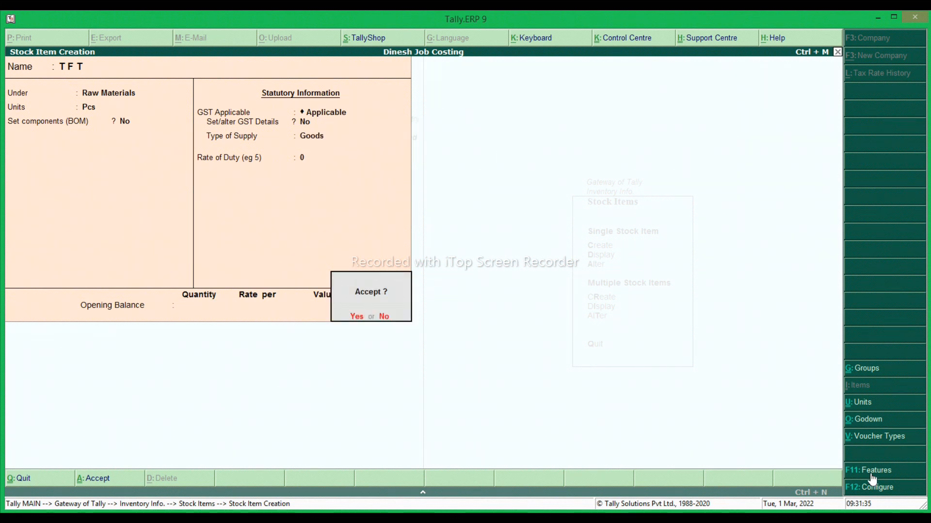
key(Return)
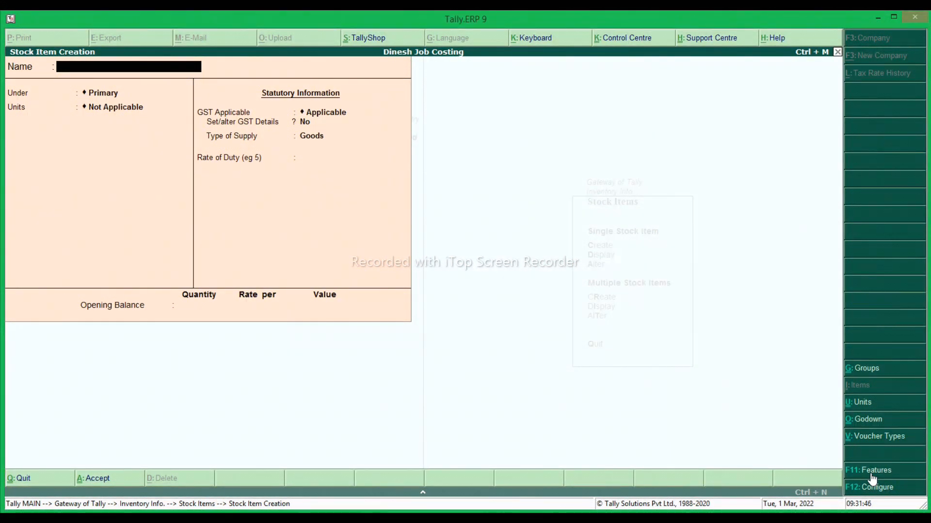
key(Escape)
key(Escape)
key(Escape)
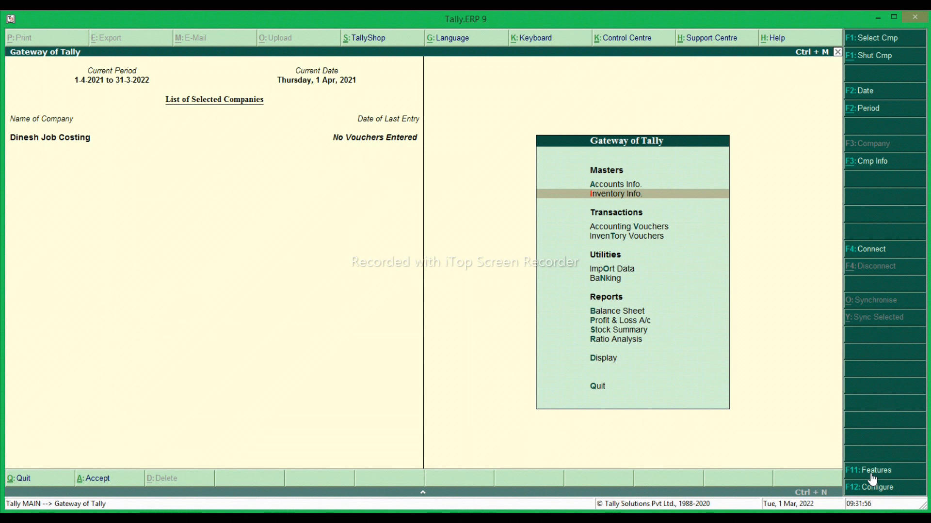
key(Up)
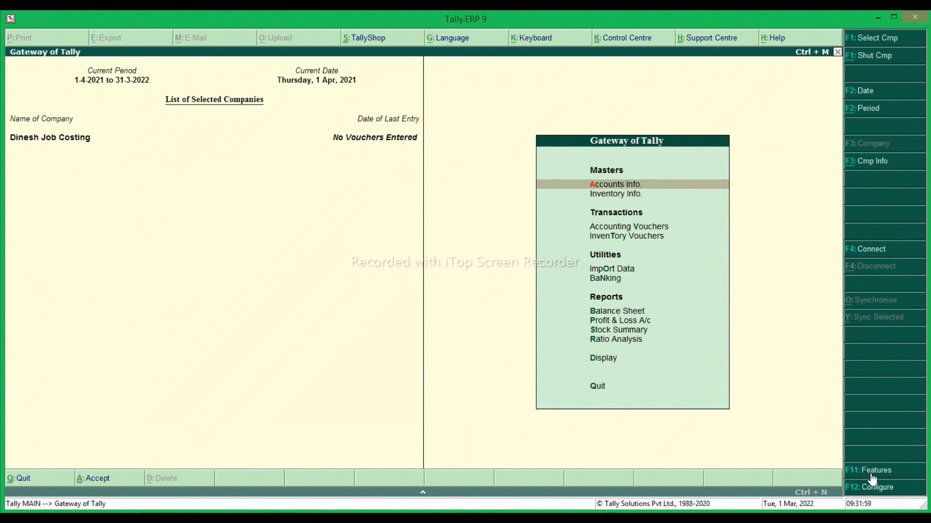
key(Return)
key(Down)
key(Return)
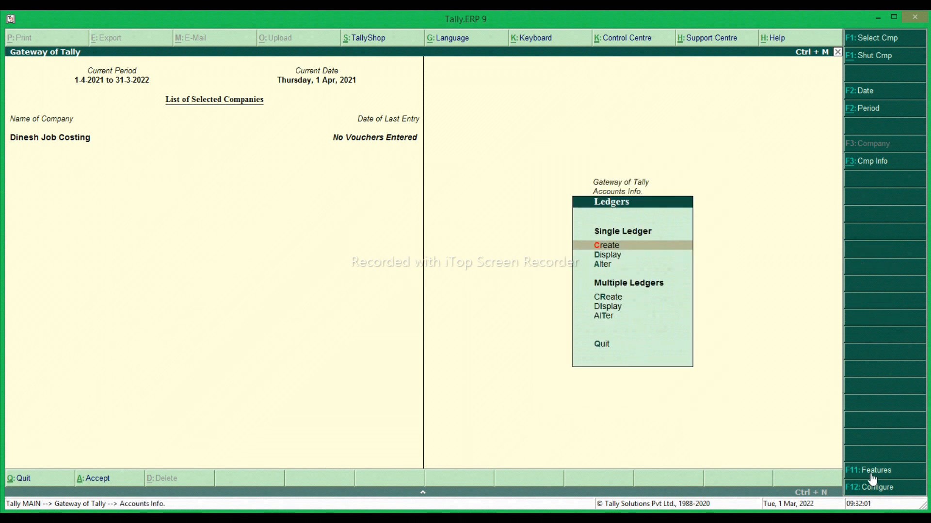
key(Return)
text(Purc)
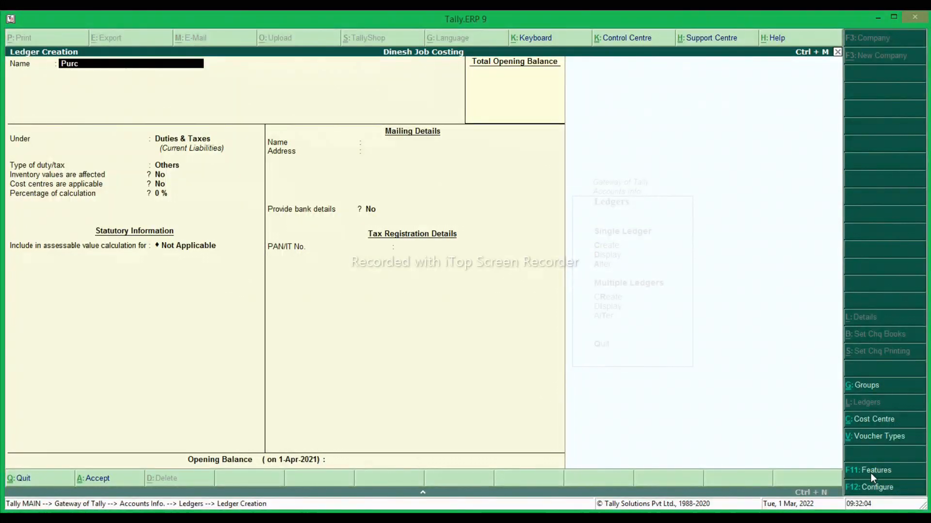
text(hase A/c @18%)
key(Return)
text(Pur)
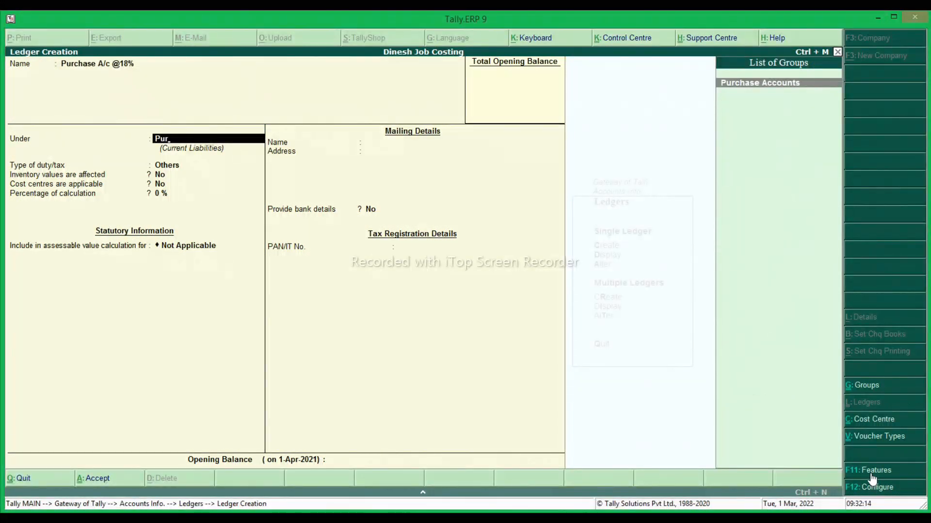
key(Return)
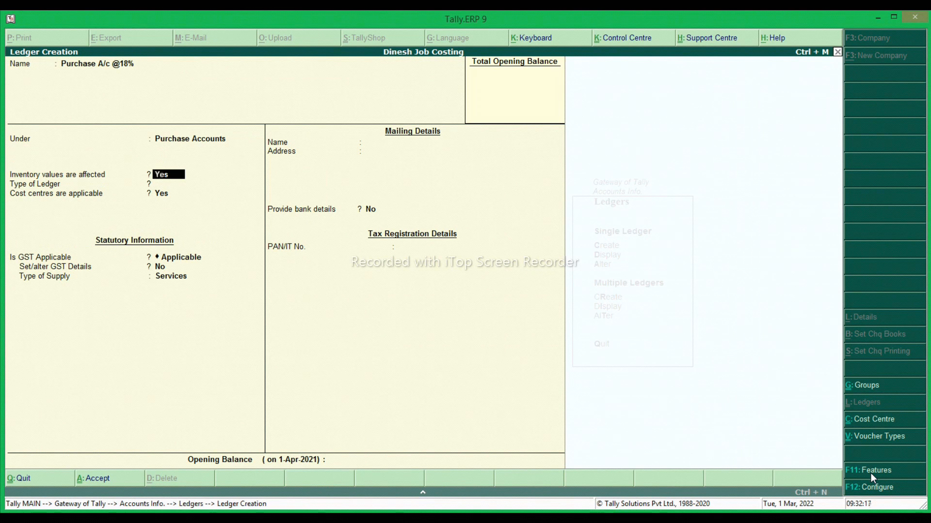
key(Return)
key(Return)
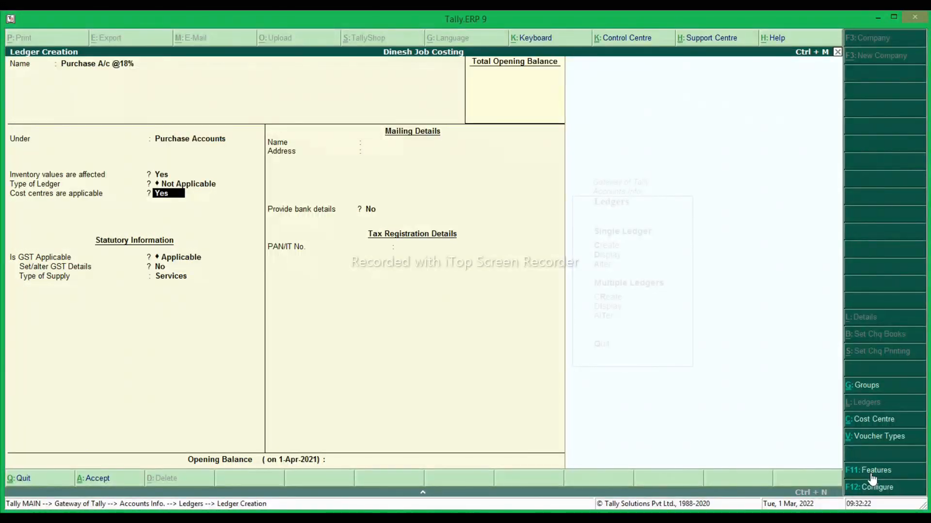
key(Return)
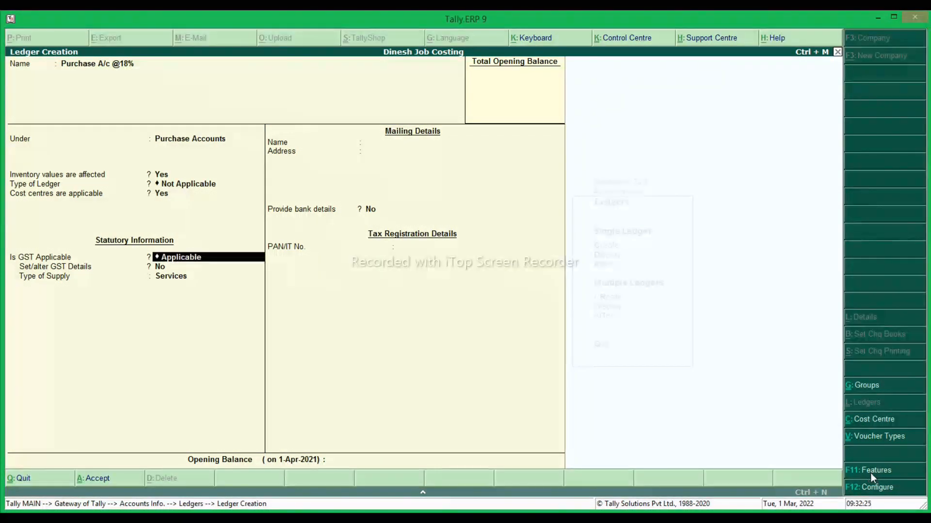
Set the purchase ledger's GST details to the nature Purchase Taxable with an integrated tax rate of 18%
key(Return)
key(y)
key(Return)
text(Pur)
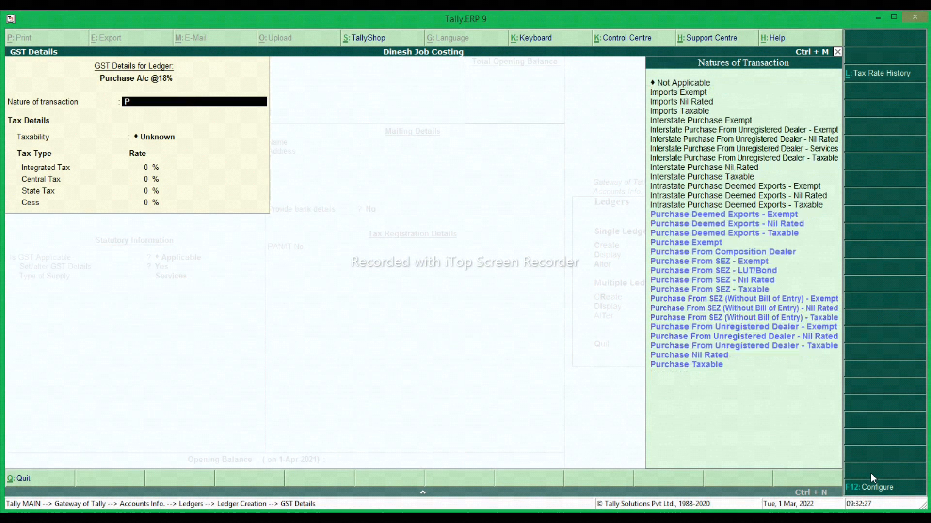
key(Down)
key(Down)
key(Down)
key(Down)
key(Down)
key(Down)
key(Down)
key(Down)
key(Down)
key(Down)
key(Down)
key(Down)
key(Down)
key(Down)
key(Down)
key(Down)
key(Return)
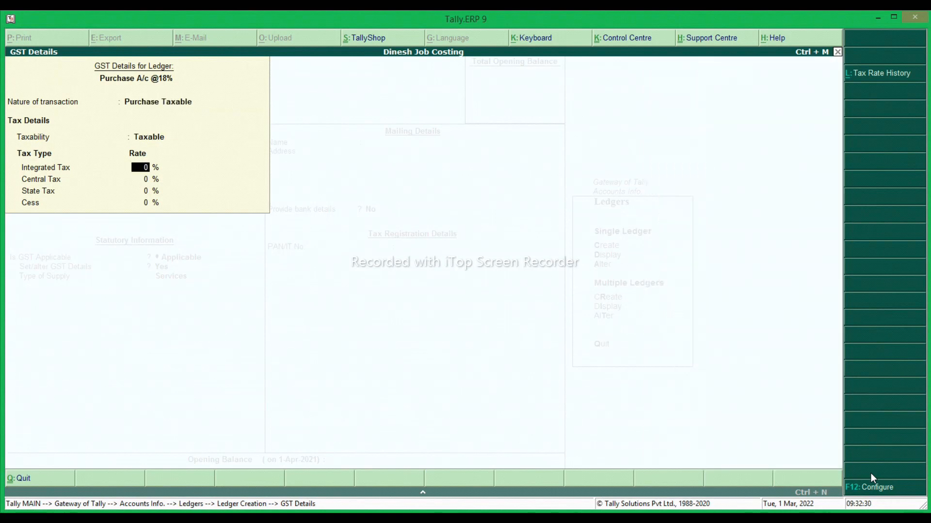
text(18)
key(Return)
key(Return)
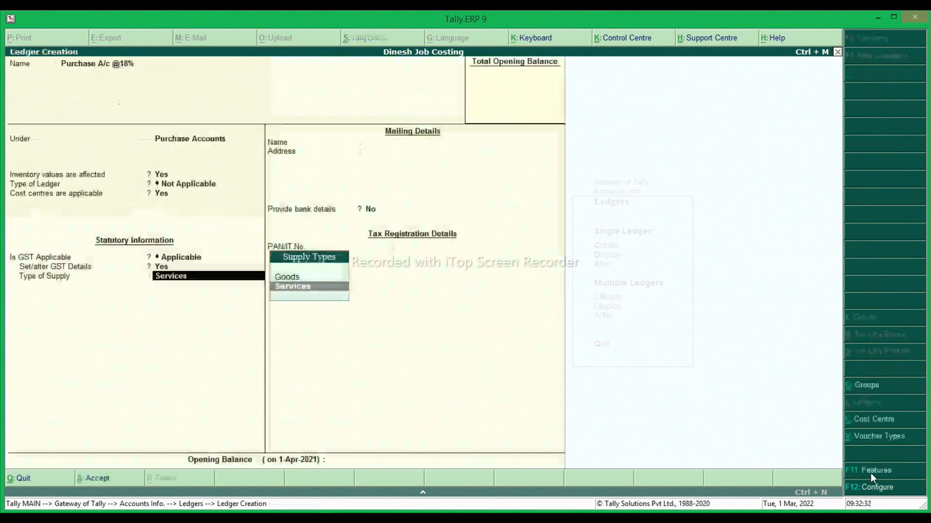
Set the purchase ledger's type of supply to Goods and save the ledger without an opening balance
key(Return)
key(Return)
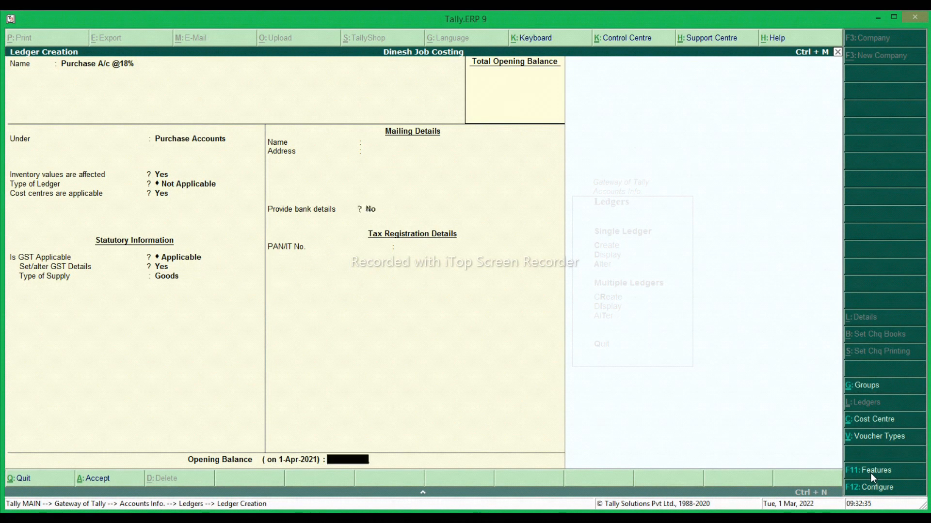
key(Return)
key(Return)
Start a new ledger with the supplier's name and place it under Sundry Creditors
text(M)
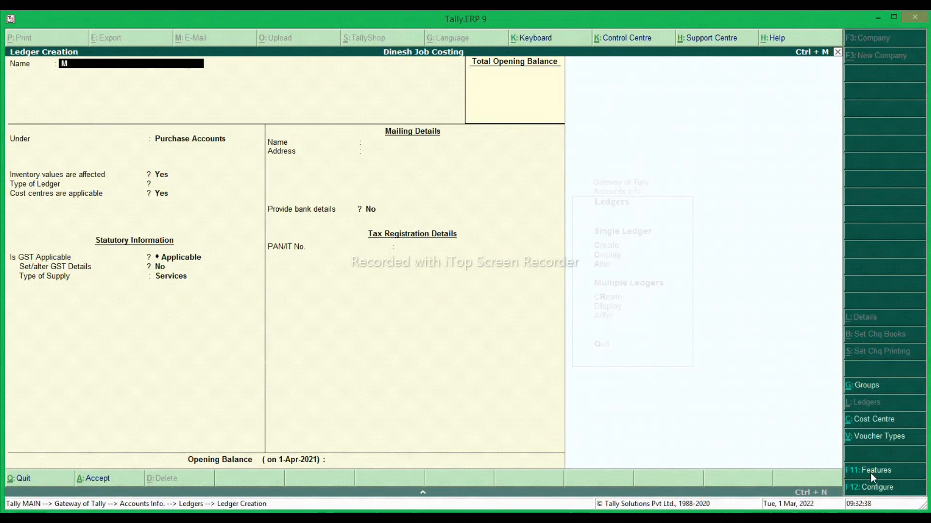
text(/s dinesh)
key(Return)
text(Su)
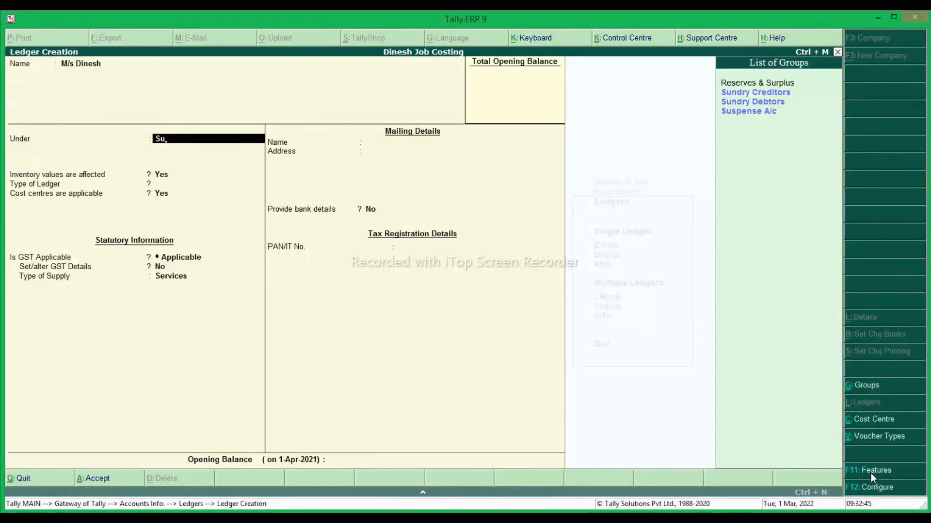
key(Down)
key(Return)
Turn on bill-by-bill balance maintenance for the supplier ledger
key(Return)
key(Return)
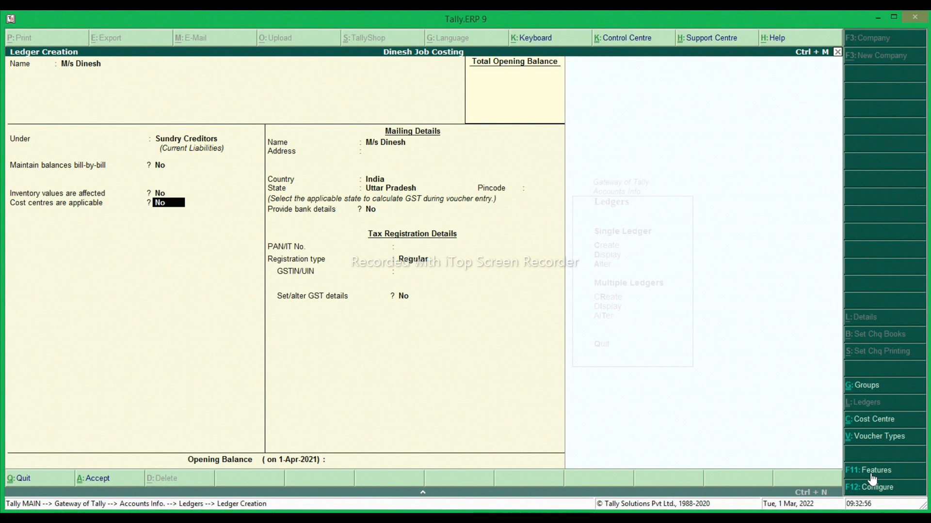
key(Return)
key(Return)
key(Return)
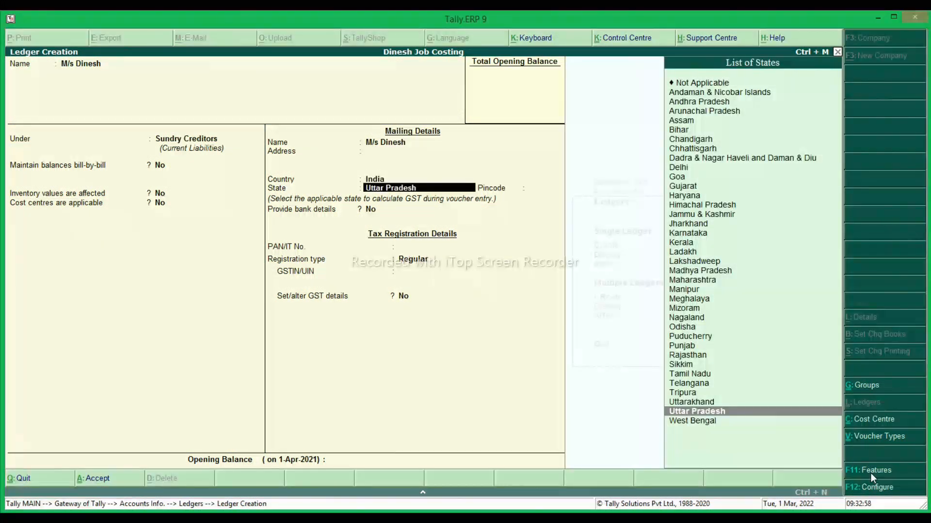
key(BackSpace)
key(BackSpace)
key(BackSpace)
key(BackSpace)
key(BackSpace)
key(Return)
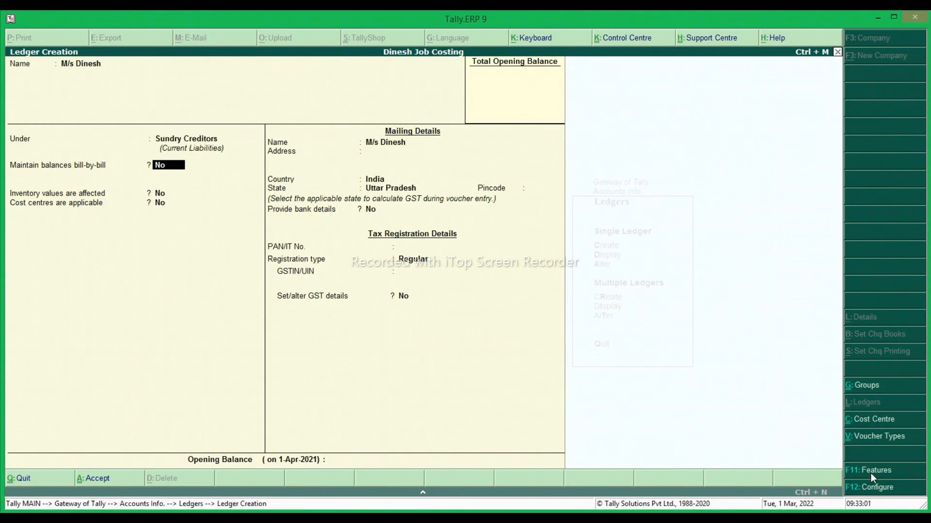
key(y)
key(Return)
Keep the state Uttar Pradesh and registration type Regular, fill in the supplier's GSTIN, and save the ledger
key(Return)
key(Return)
key(Return)
key(Return)
key(Return)
key(Return)
key(Return)
key(Return)
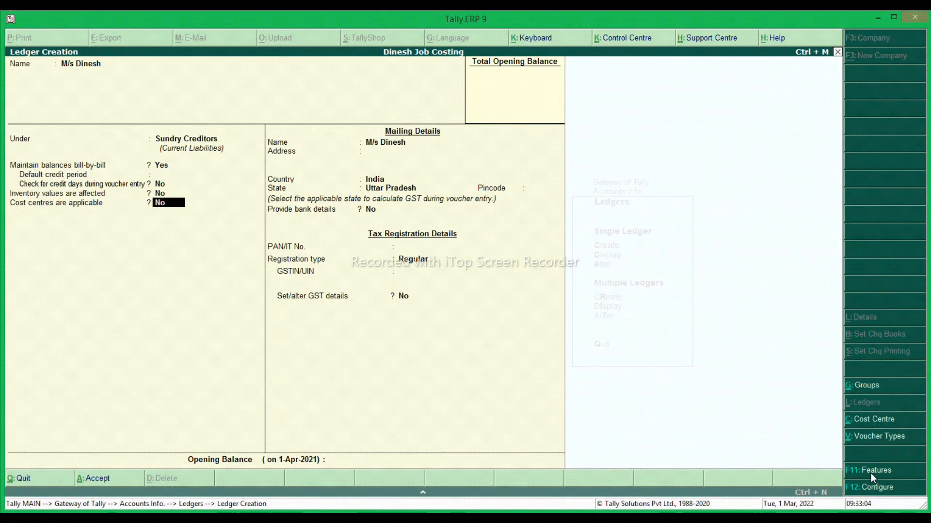
key(Return)
key(Return)
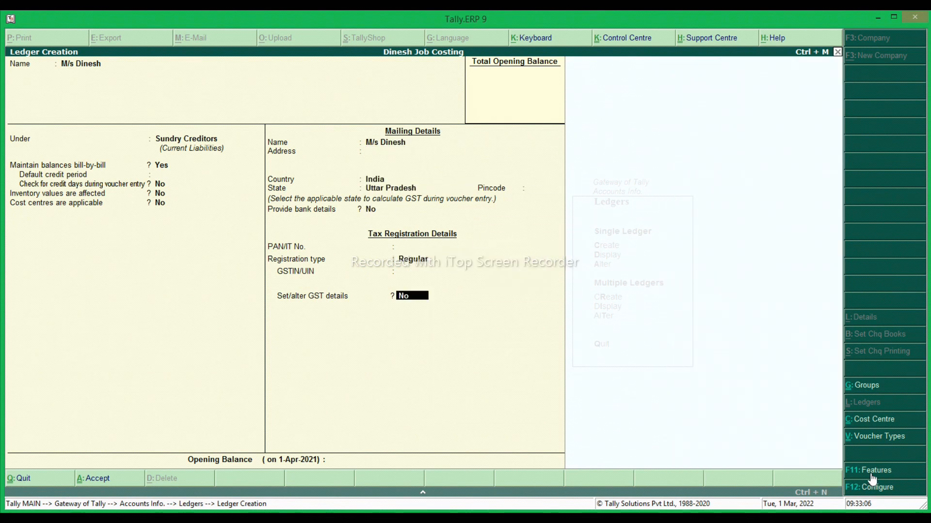
key(Return)
key(BackSpace)
key(BackSpace)
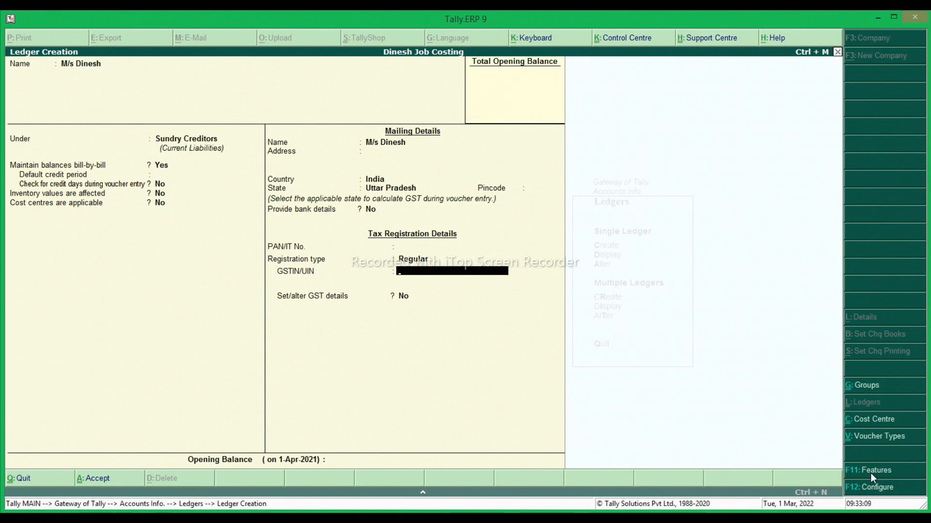
text(09DSADHJSAHDGHS)
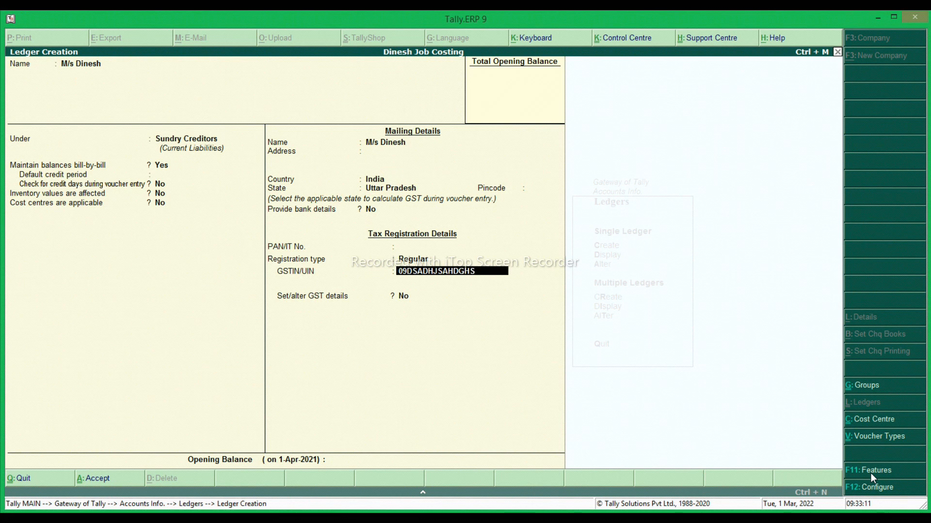
key(Return)
key(Return)
key(Return)
key(Return)
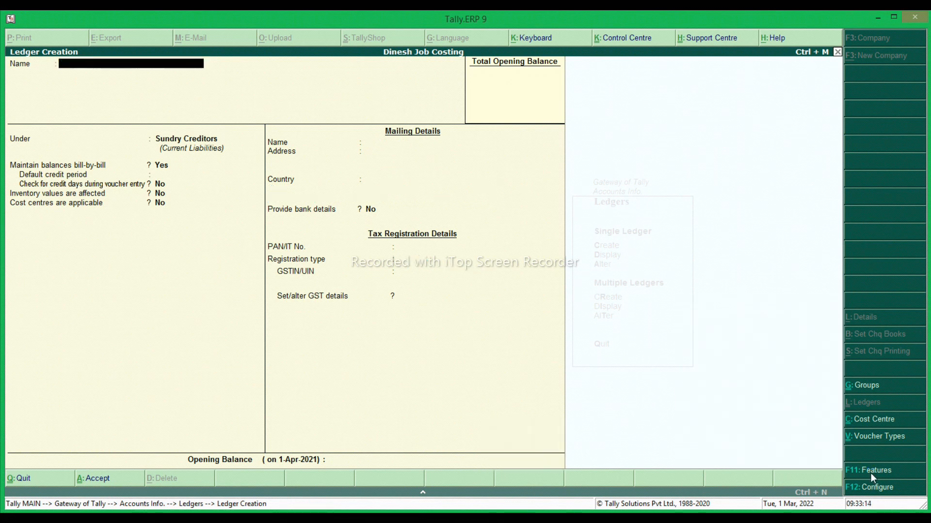
Leave ledger creation and start a purchase voucher with supplier invoice number 17 dated 1-Apr-2021
key(Escape)
key(Return)
key(Escape)
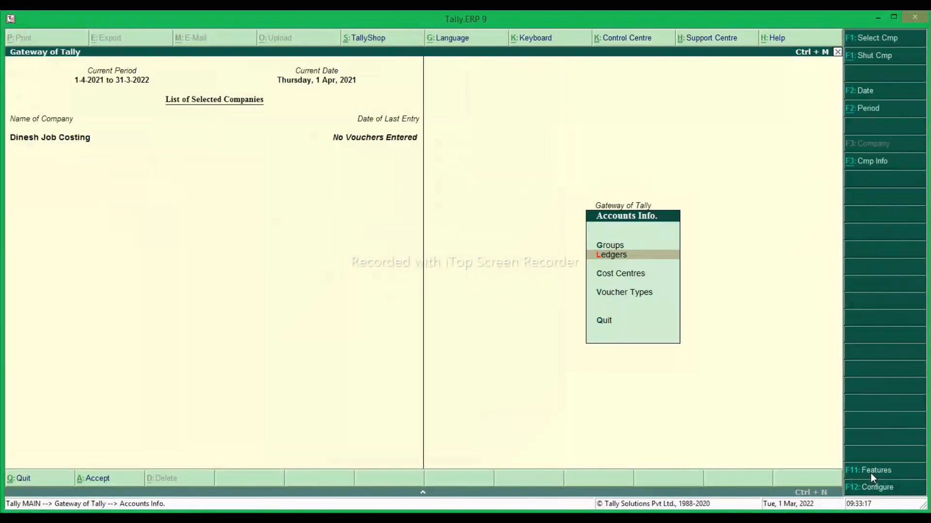
key(Escape)
key(Down)
key(Down)
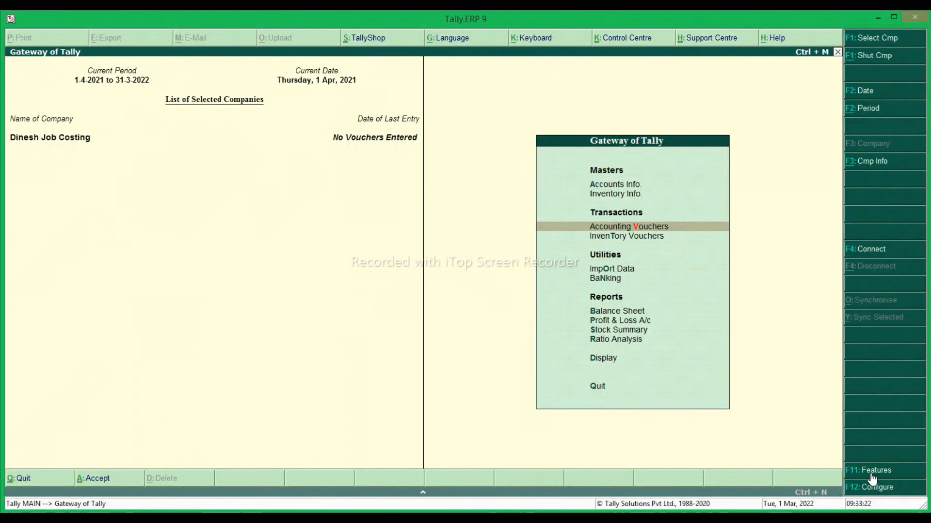
key(Return)
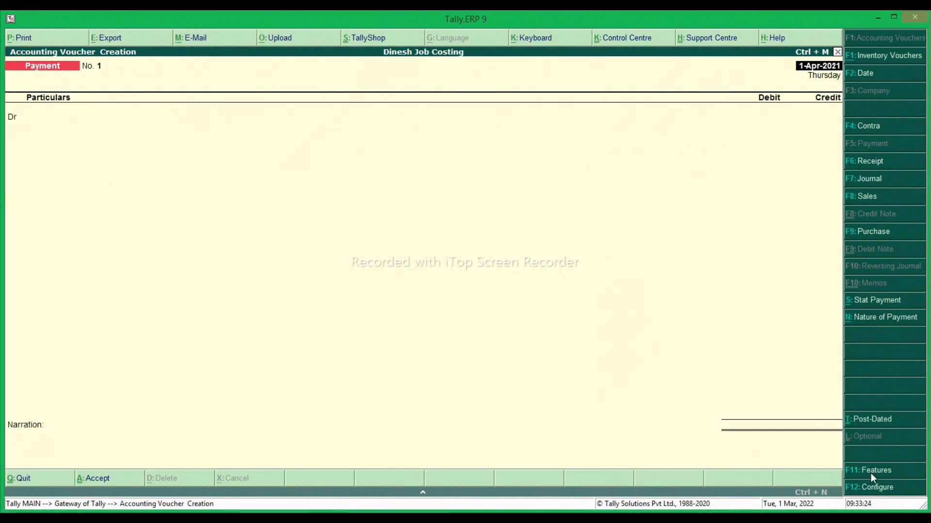
click(870, 235)
key(Return)
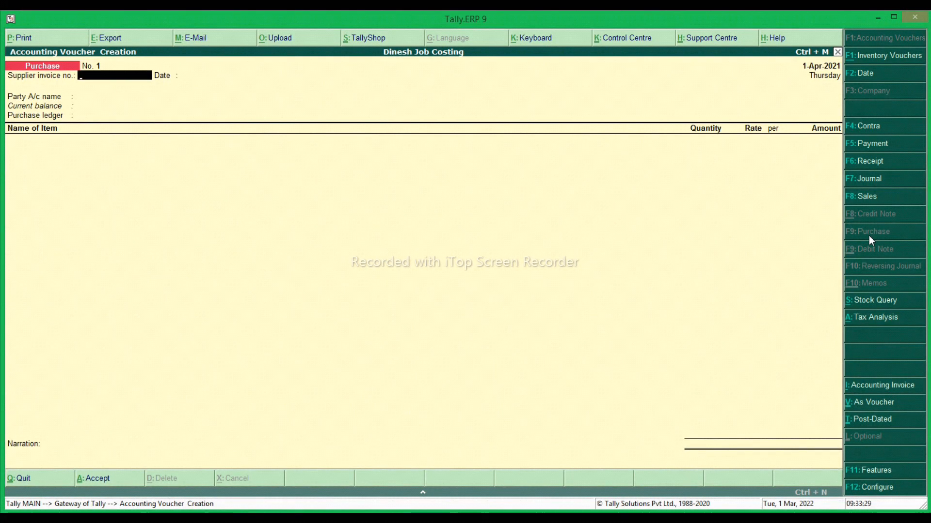
text(17)
key(Return)
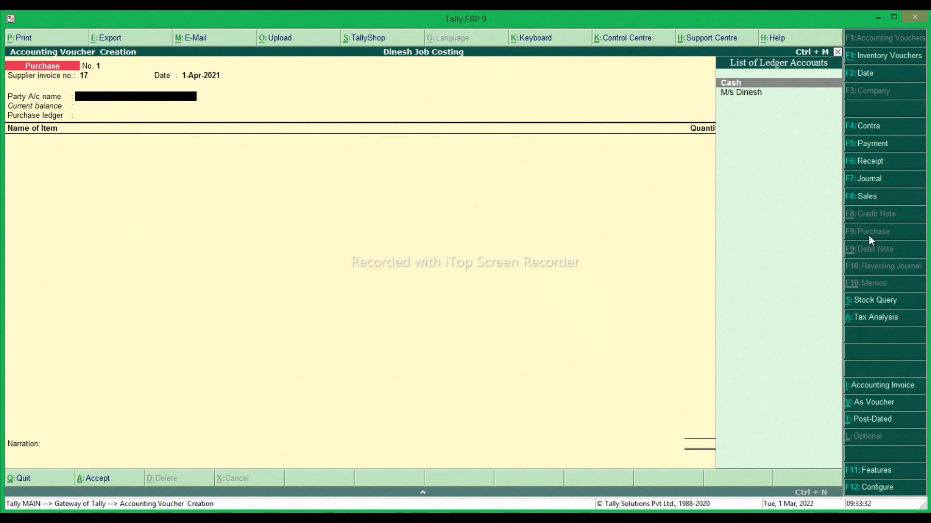
key(Down)
key(Return)
key(Return)
key(Return)
key(Return)
key(Return)
key(Return)
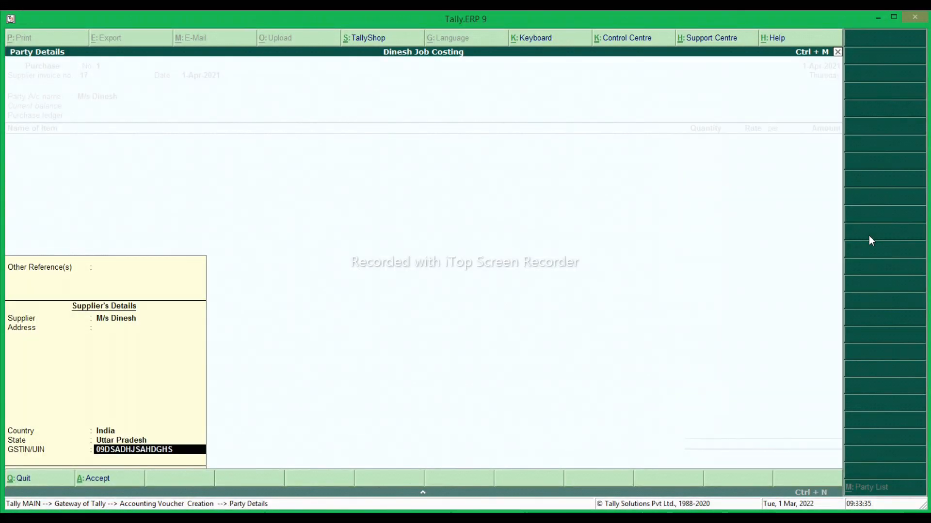
key(Return)
key(Return)
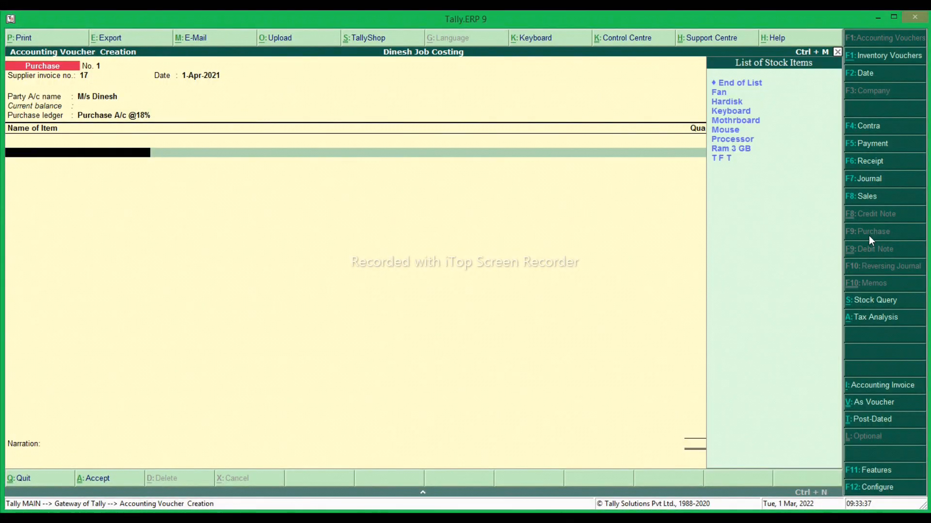
Add the stock item Fan to the purchase voucher, allocating 20 Pcs to Main Location at a rate of 150
key(Down)
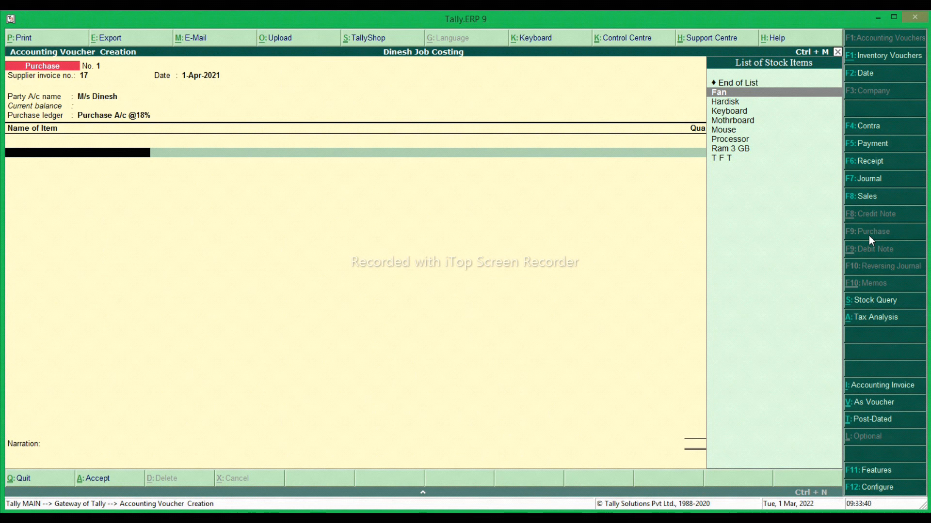
key(Return)
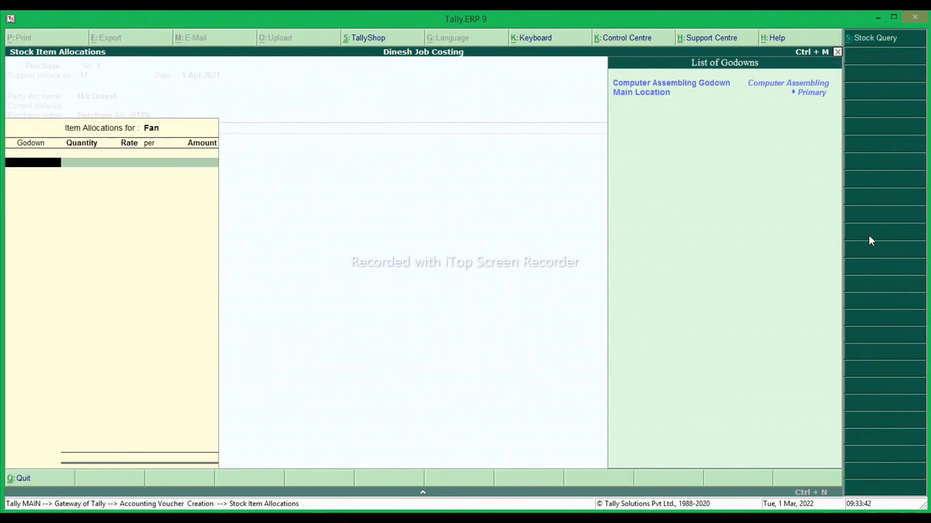
key(Return)
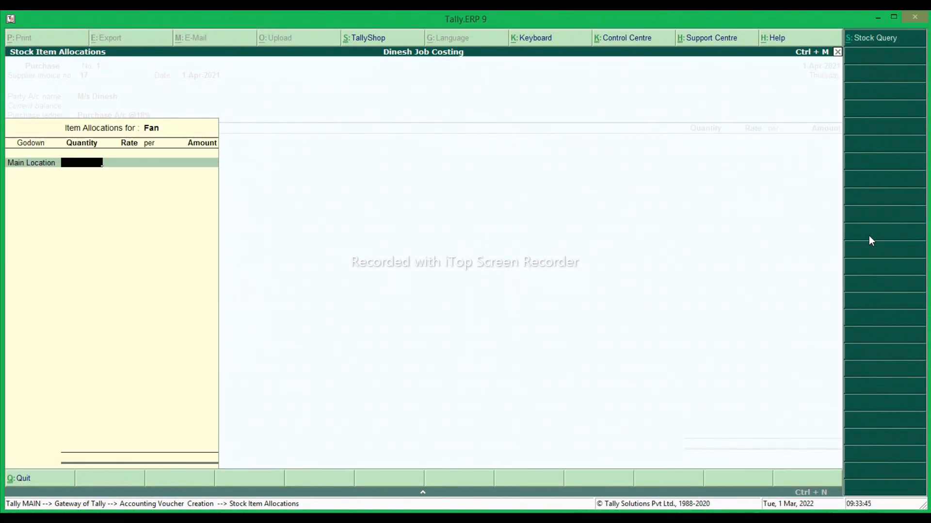
text(20)
key(Return)
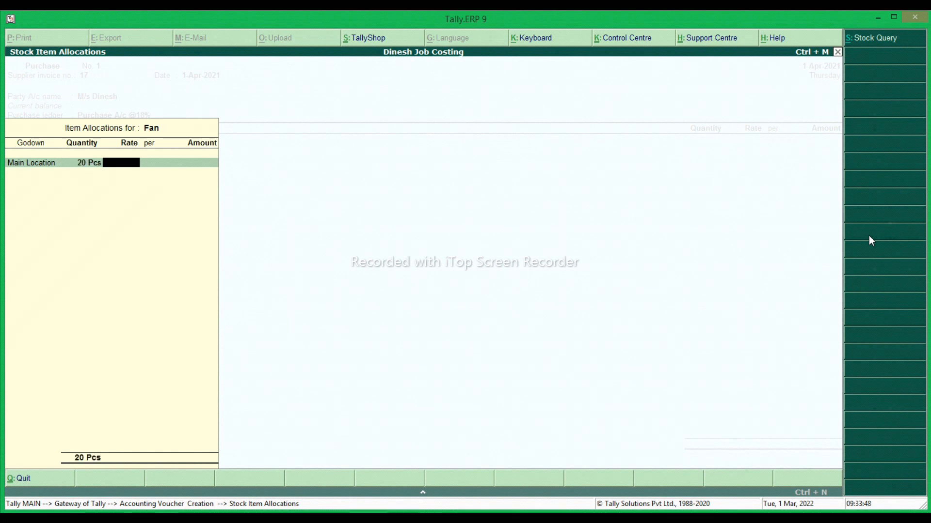
text(150)
key(Return)
key(Return)
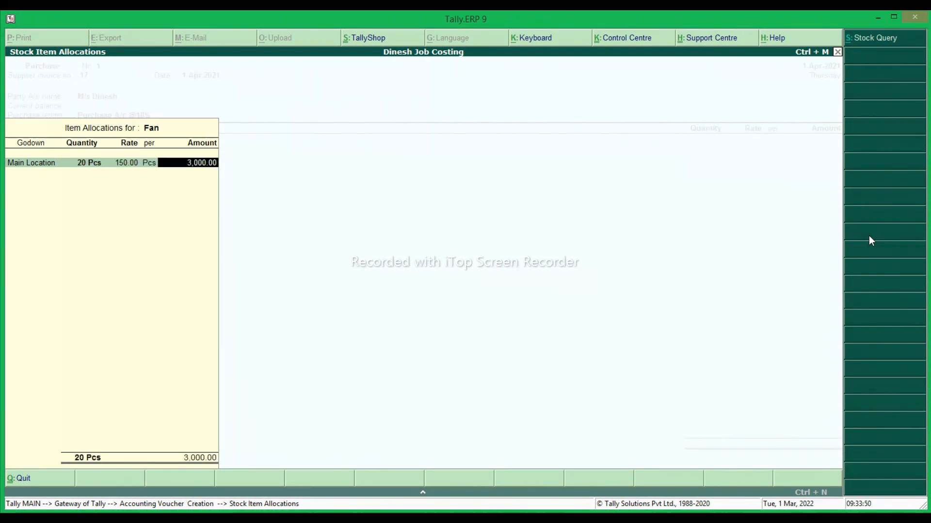
key(Return)
key(Return)
key(Return)
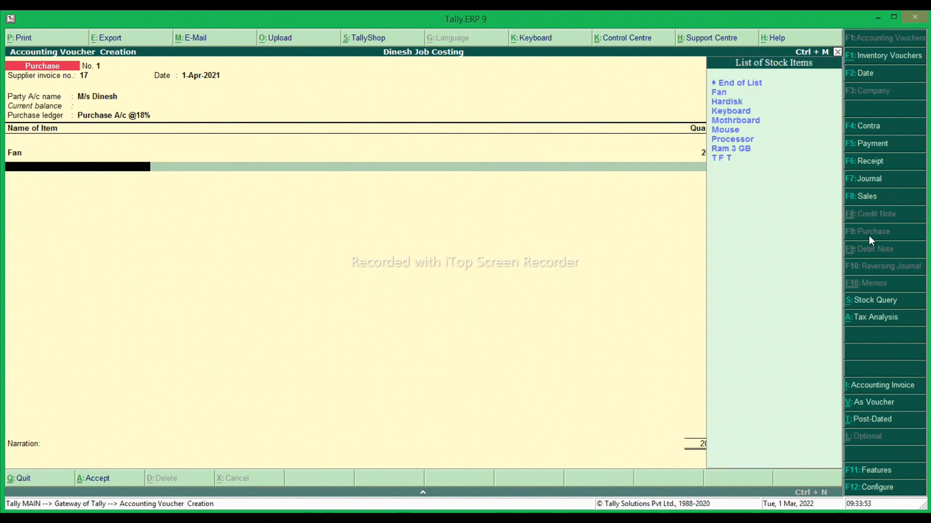
Add the stock item Hardisk to the voucher, with 20 Pcs in Main Location at a rate of 4,000
key(Down)
key(Return)
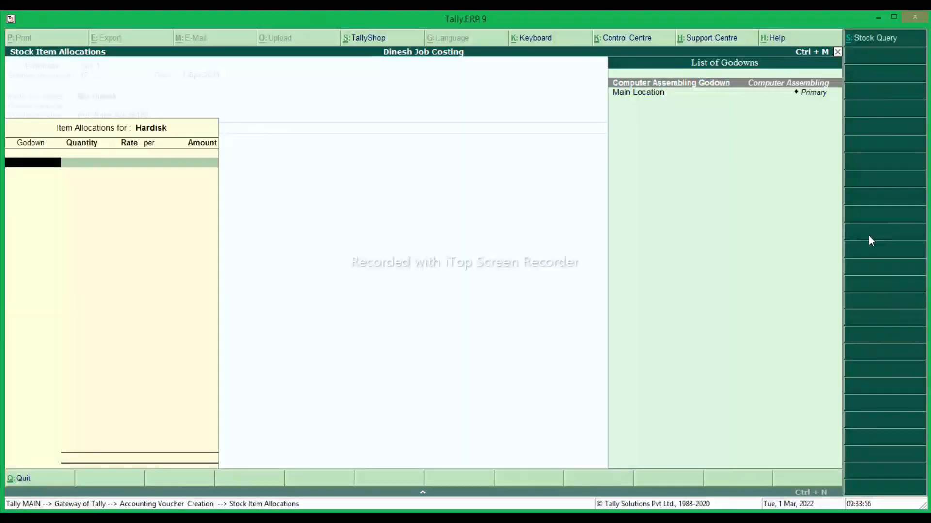
key(Return)
text(20)
key(Return)
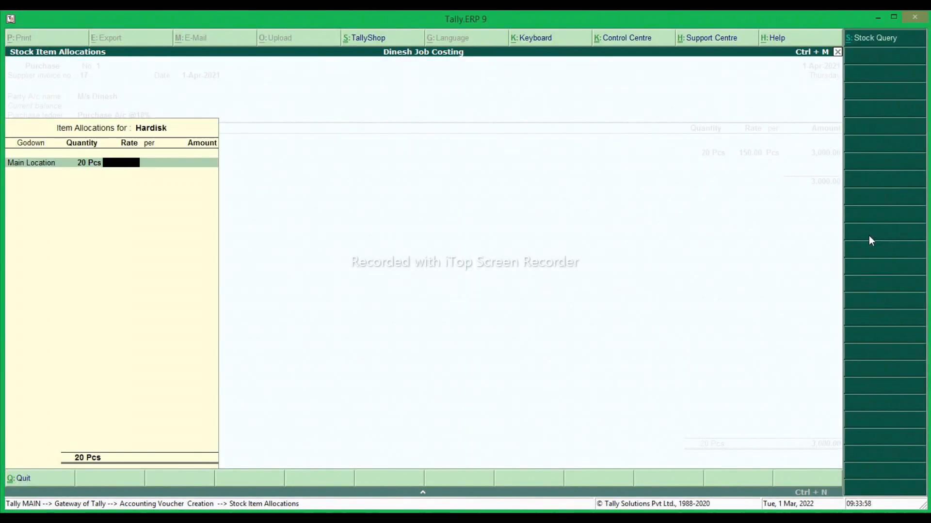
text(4000)
key(Return)
key(Return)
key(Return)
key(Return)
key(Return)
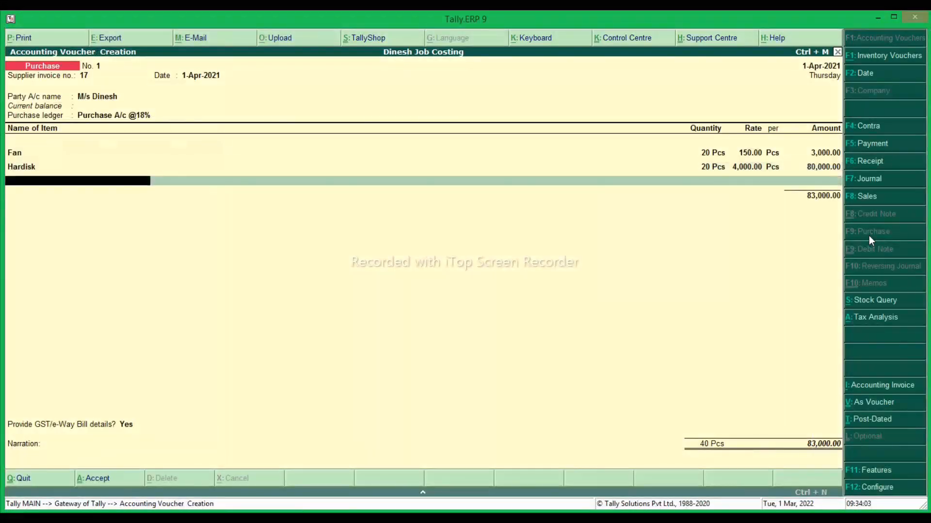
Add the stock item Keyboard to the voucher, with 20 Pcs in Main Location at a rate of 400
key(Down)
key(Return)
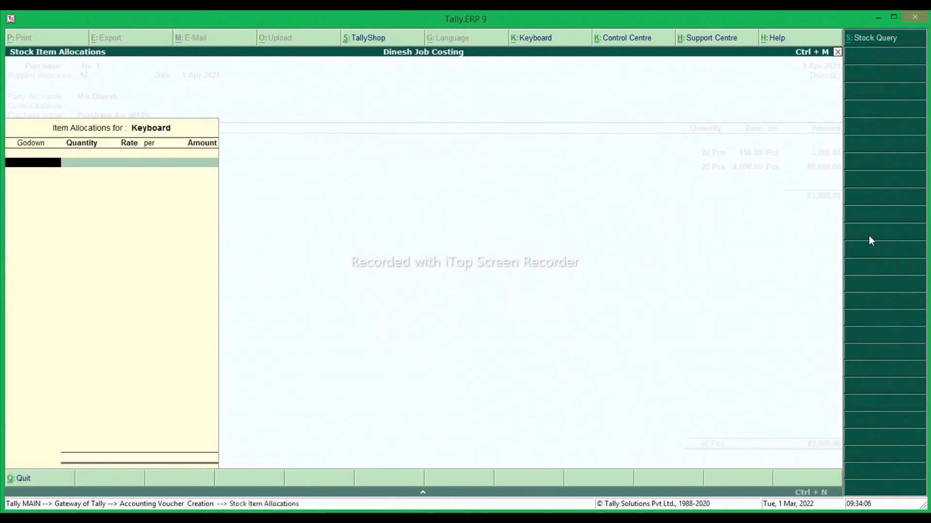
key(Return)
text(20)
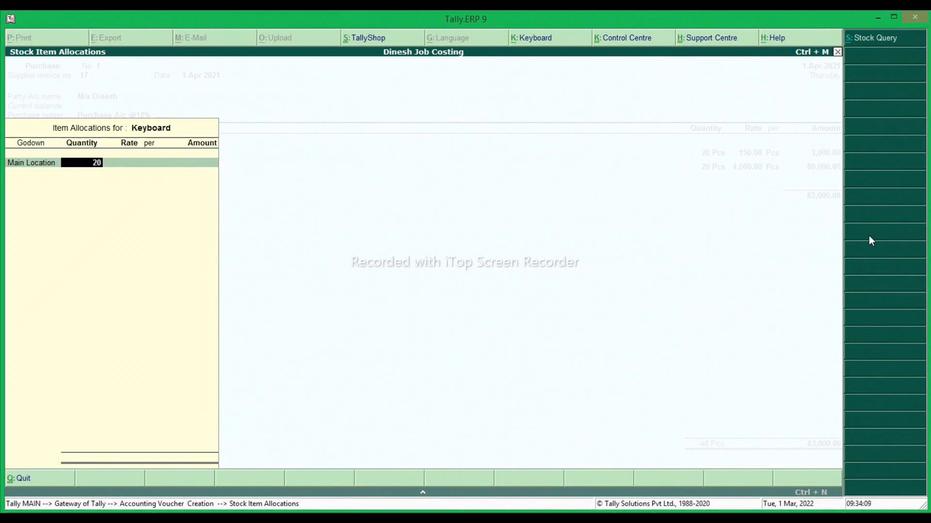
key(Return)
text(400)
key(Return)
key(Return)
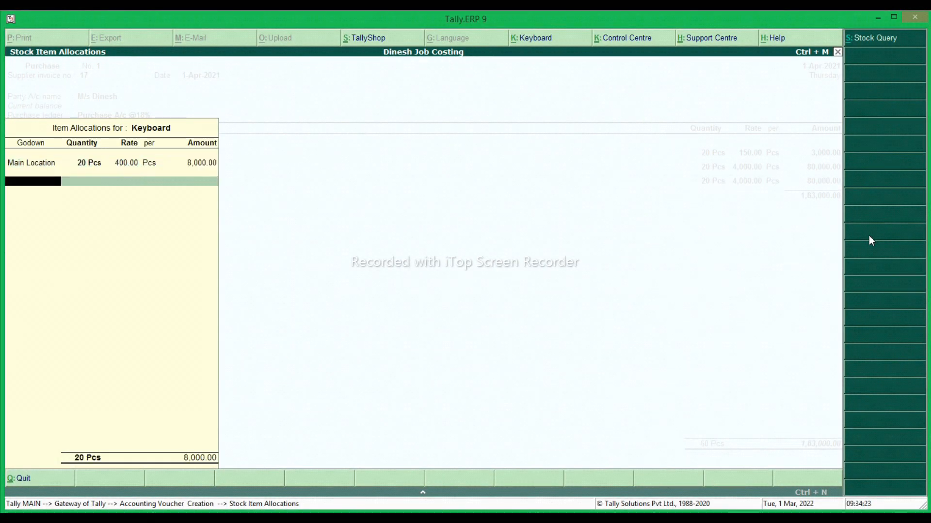
key(Return)
Add the stock item Mothrboard to the voucher, with 20 Pcs in Main Location at a rate of 3,500
key(Down)
key(Down)
key(Down)
key(Down)
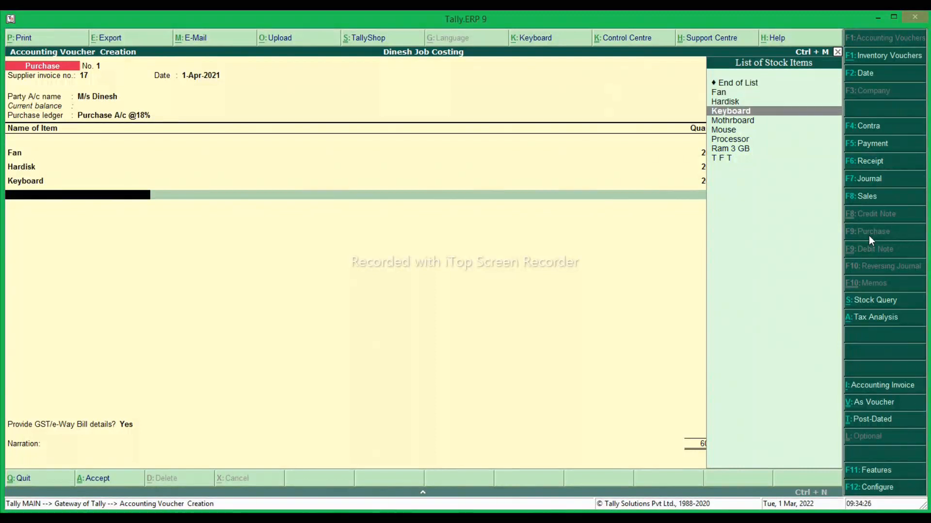
key(Return)
key(Return)
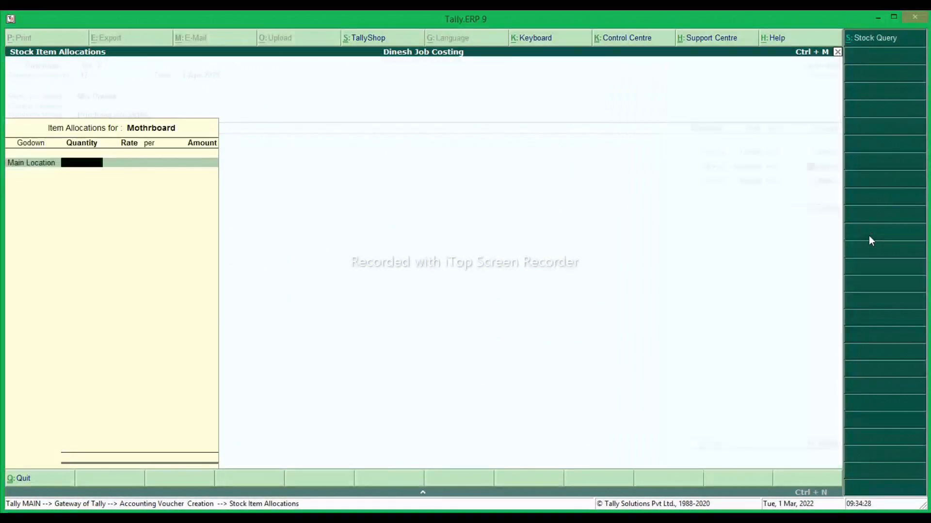
text(20)
key(Return)
text(3500)
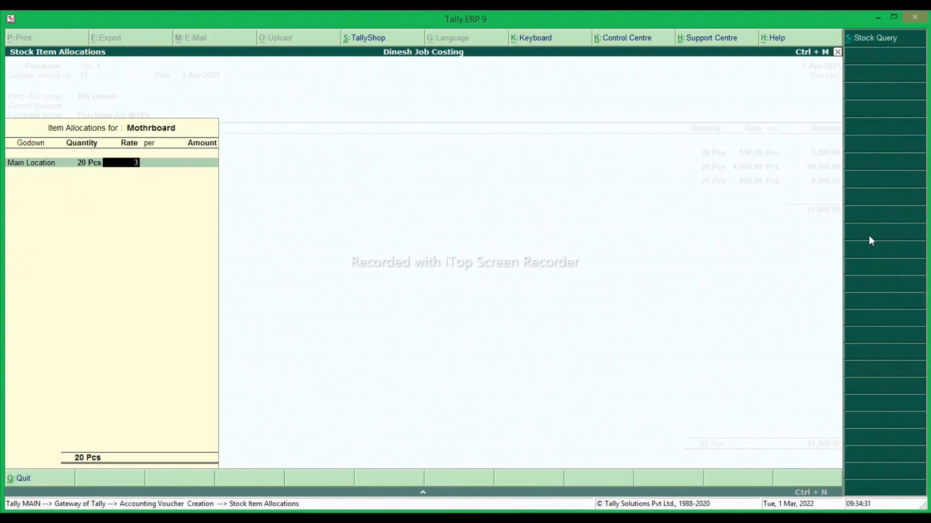
key(Return)
key(Return)
key(Return)
key(Return)
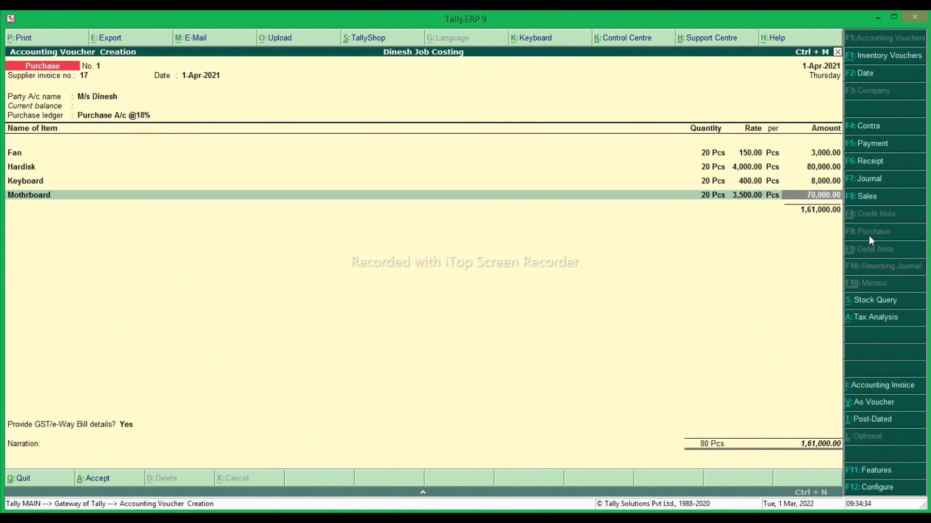
key(Return)
Add the stock item Mouse to the voucher, with 20 Pcs in Main Location at a rate of 200
key(Down)
key(Down)
key(Down)
key(Down)
key(Down)
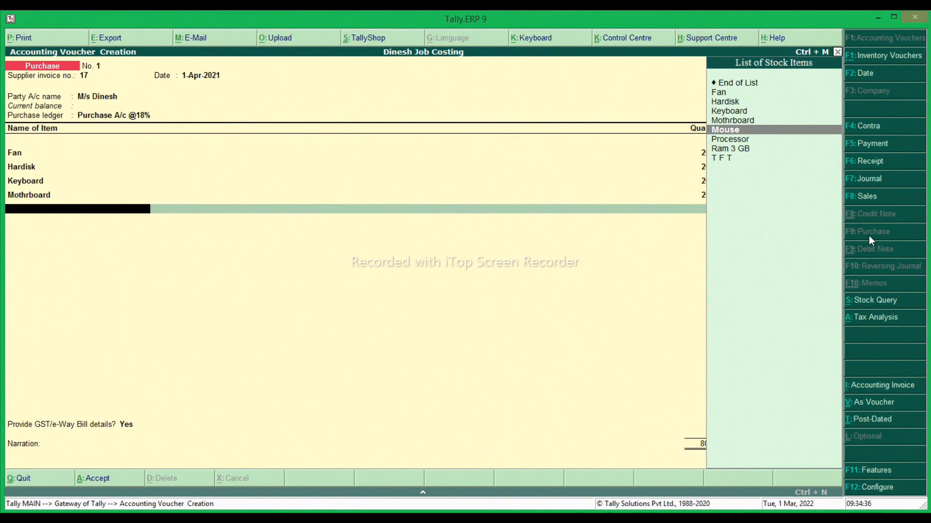
key(Return)
key(Return)
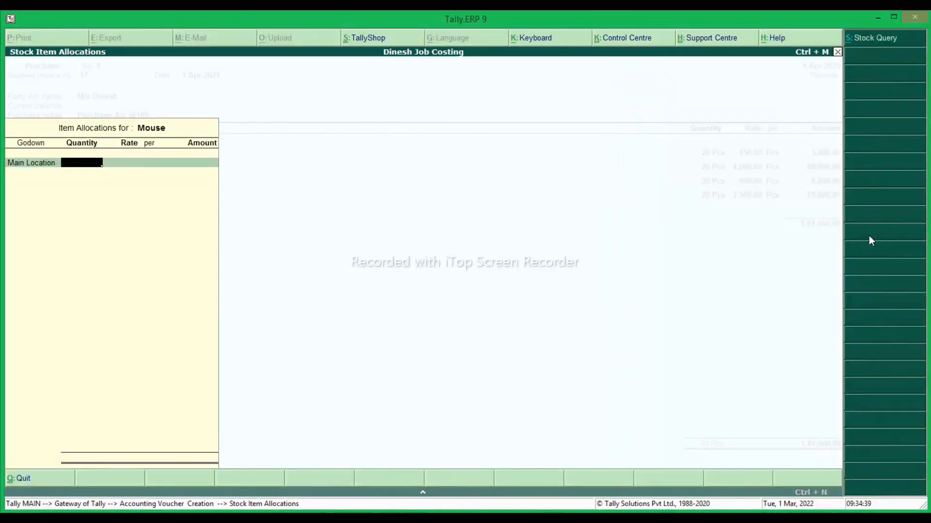
text(20)
key(Return)
text(200)
key(Return)
key(Return)
key(Return)
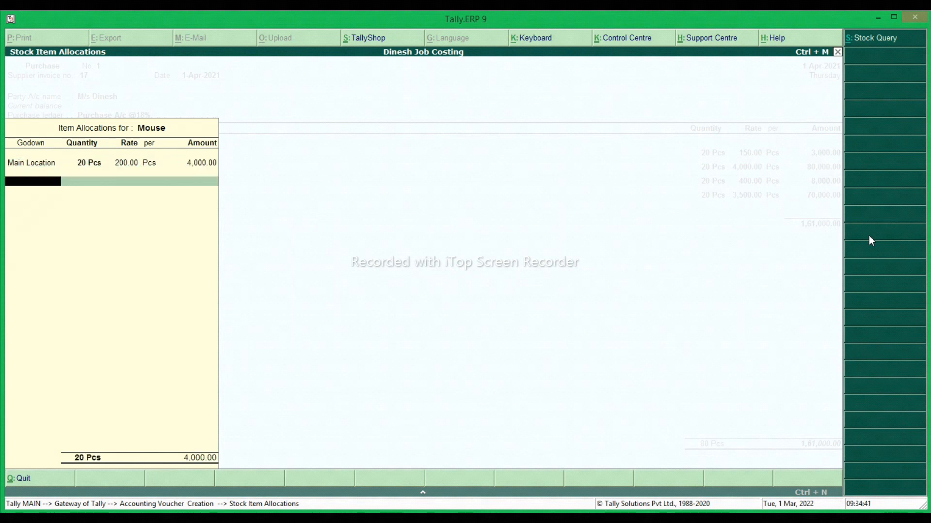
key(Return)
key(Return)
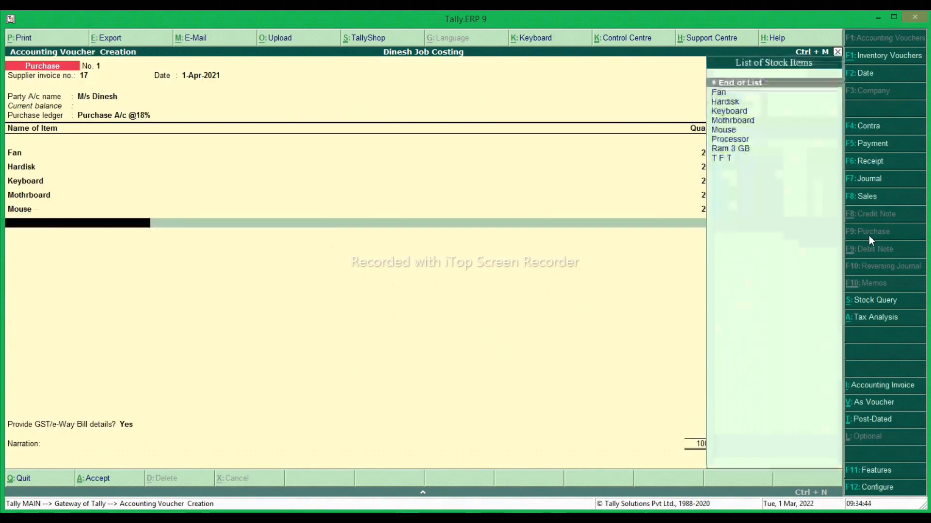
Add the stock item Processor to the voucher, with 20 Pcs in Main Location at a rate of 2,500
key(Down)
key(Down)
key(Down)
key(Down)
key(Down)
key(Down)
key(Return)
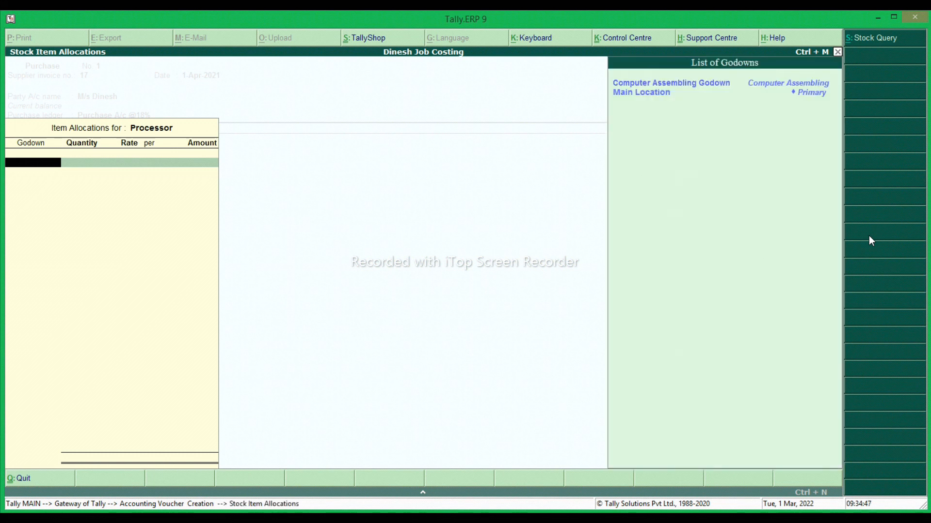
key(Down)
key(Return)
text(20)
key(Return)
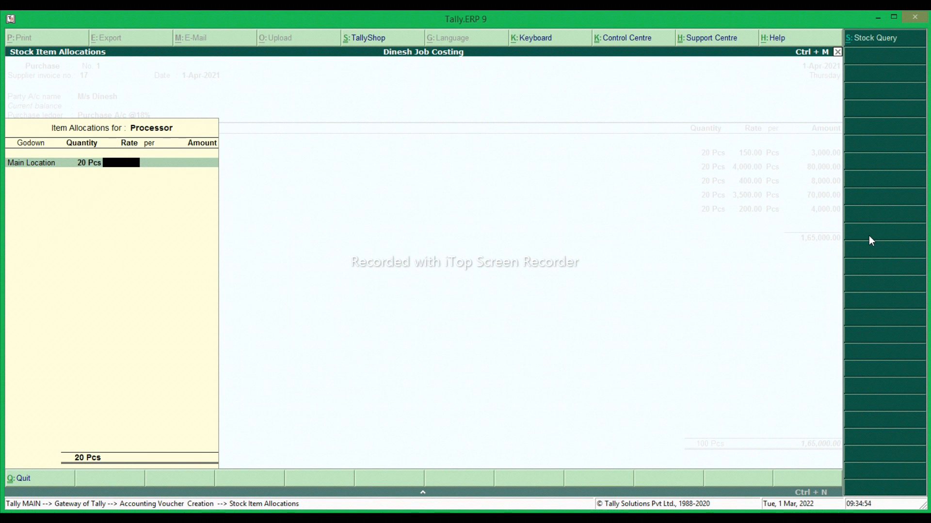
text(2500)
key(Return)
key(Return)
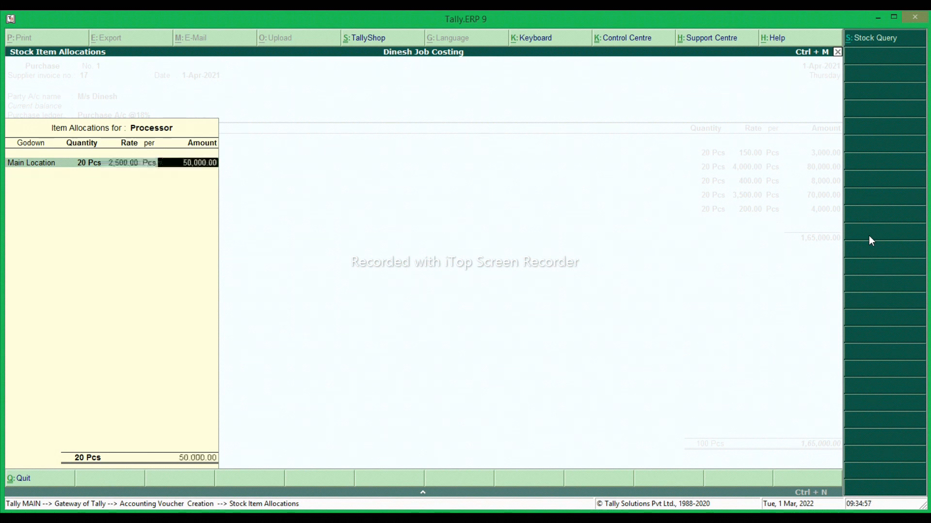
key(Return)
key(Return)
key(Return)
Add the stock item Ram 3 GB to the voucher, with 20 Pcs in Main Location at a rate of 1,000
key(Down)
key(Down)
key(Down)
key(Down)
key(Down)
key(Down)
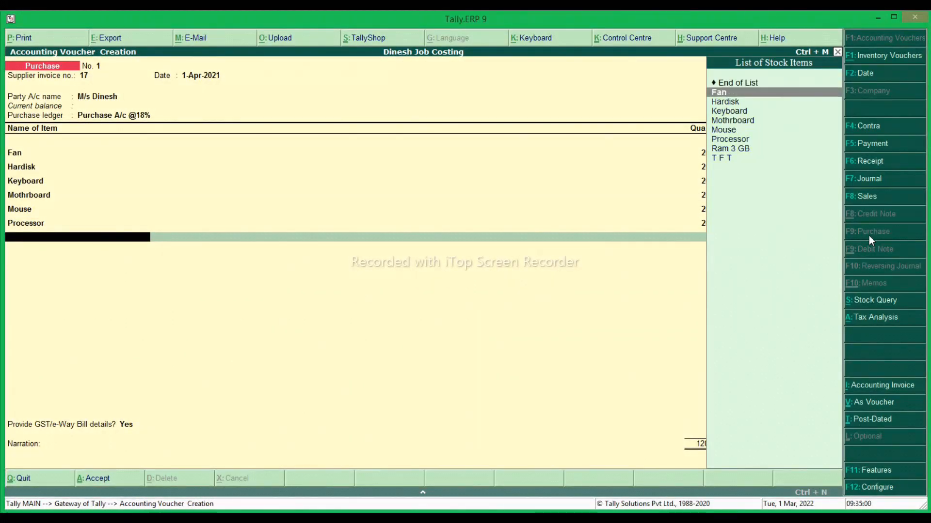
key(Down)
key(Return)
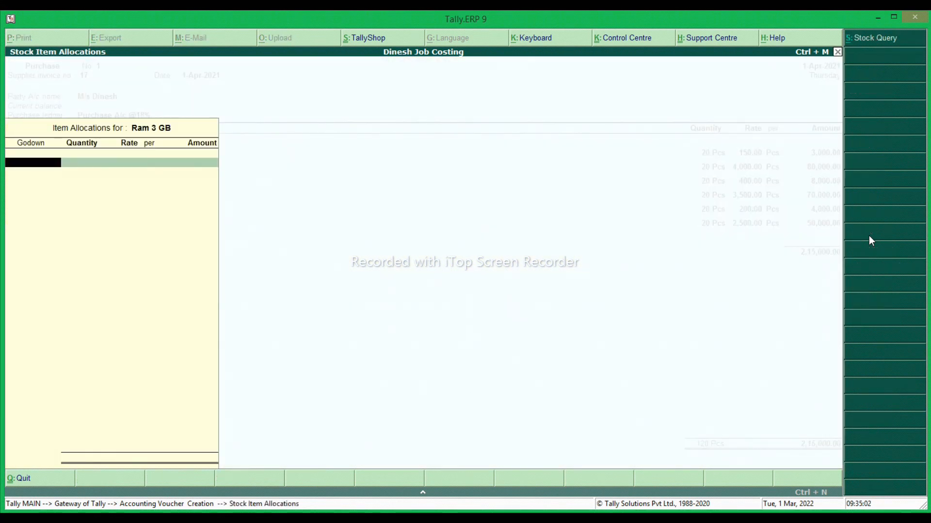
key(Return)
text(20)
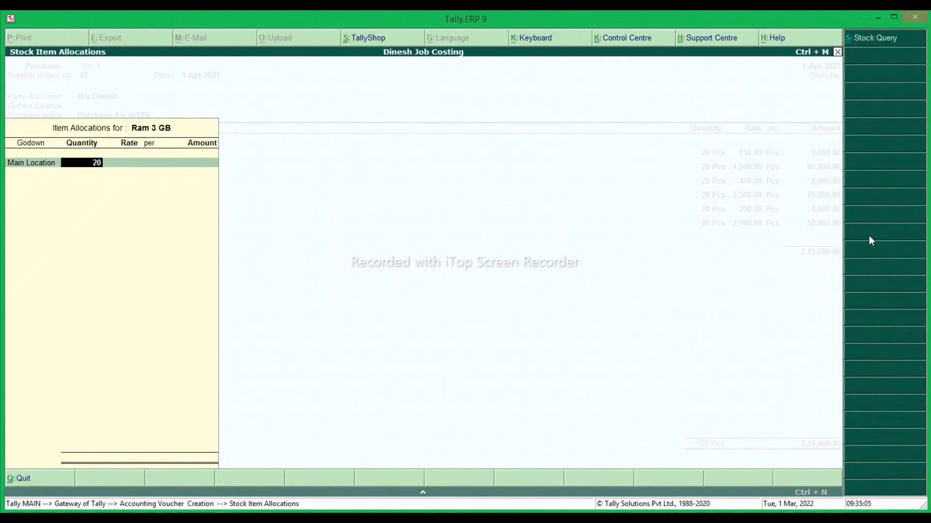
key(Return)
text(1,000)
key(Return)
key(Return)
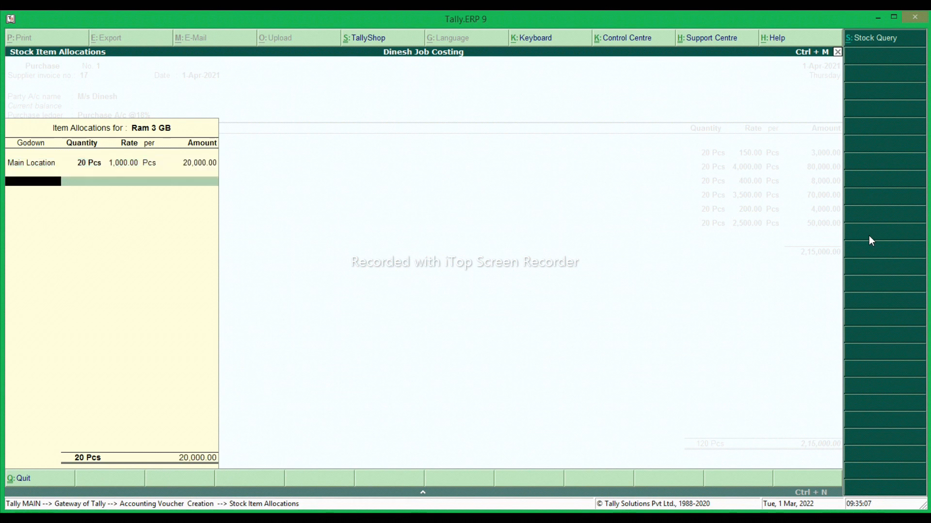
key(Return)
key(Return)
Add the stock item T F T with 20 Pcs in Main Location at a rate of 3,600, and end the item list
key(Down)
key(Down)
key(Down)
key(Down)
key(Down)
key(Down)
key(Down)
key(Down)
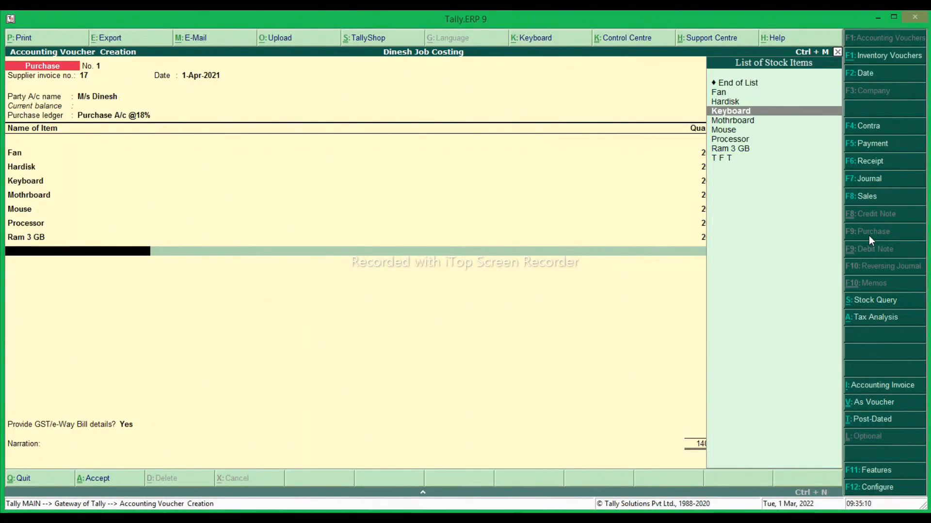
key(Return)
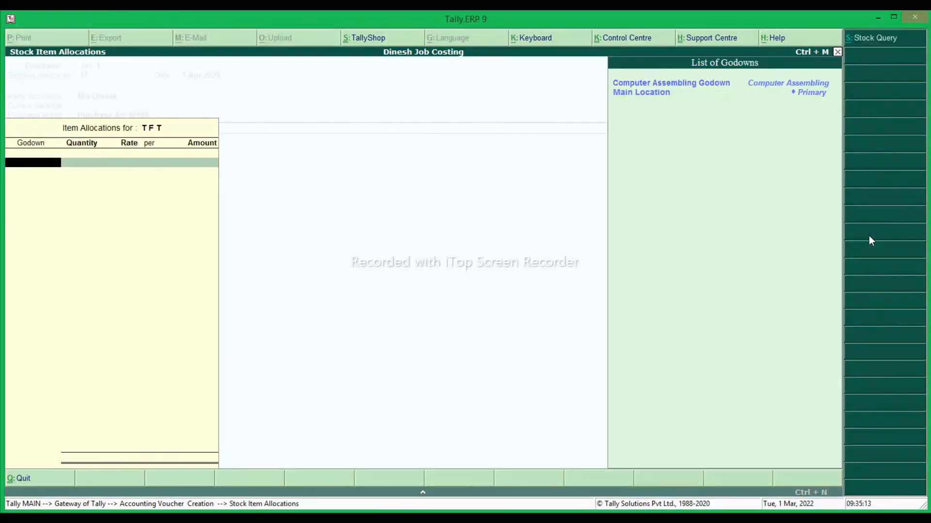
key(Down)
key(Return)
text(20)
key(Return)
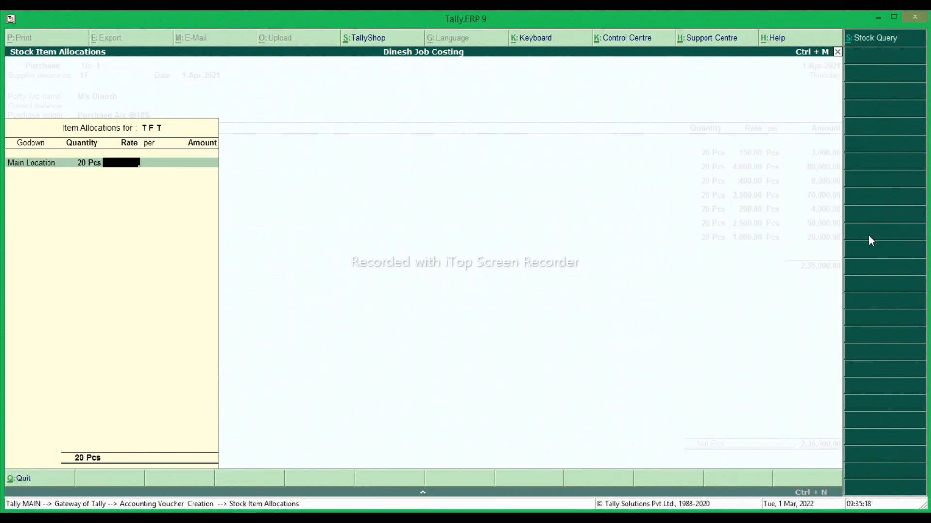
text(3,600)
key(Return)
key(Return)
key(Return)
key(Return)
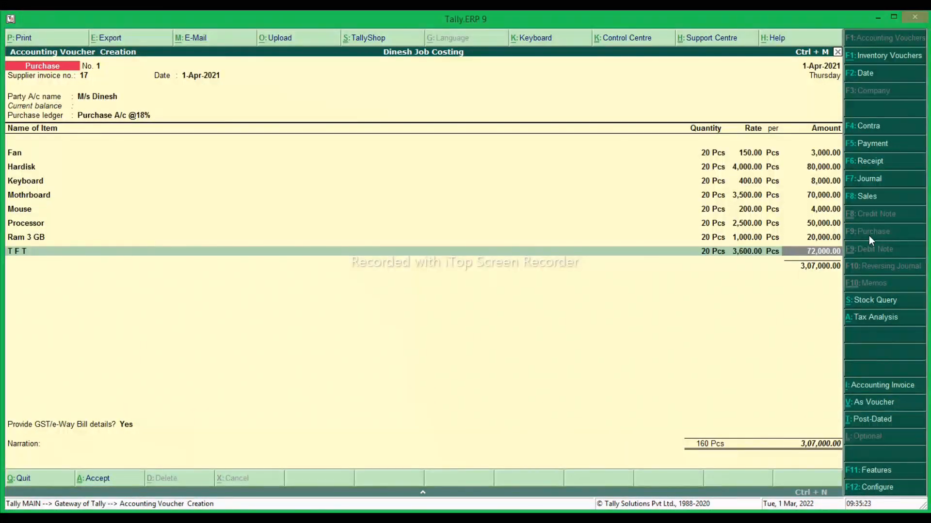
key(Return)
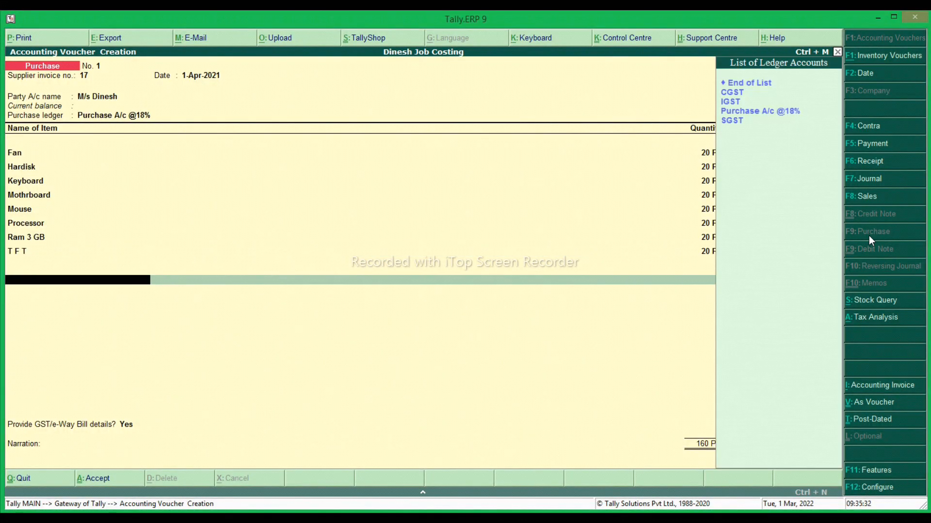
Add the CGST and SGST tax ledgers below the items, accepting the calculated amounts
key(Down)
key(Return)
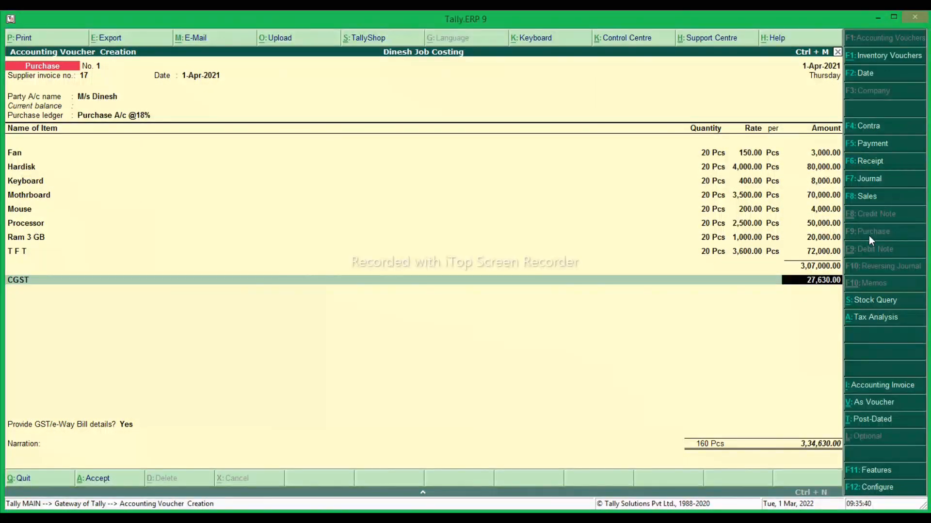
key(Return)
key(Down)
key(Down)
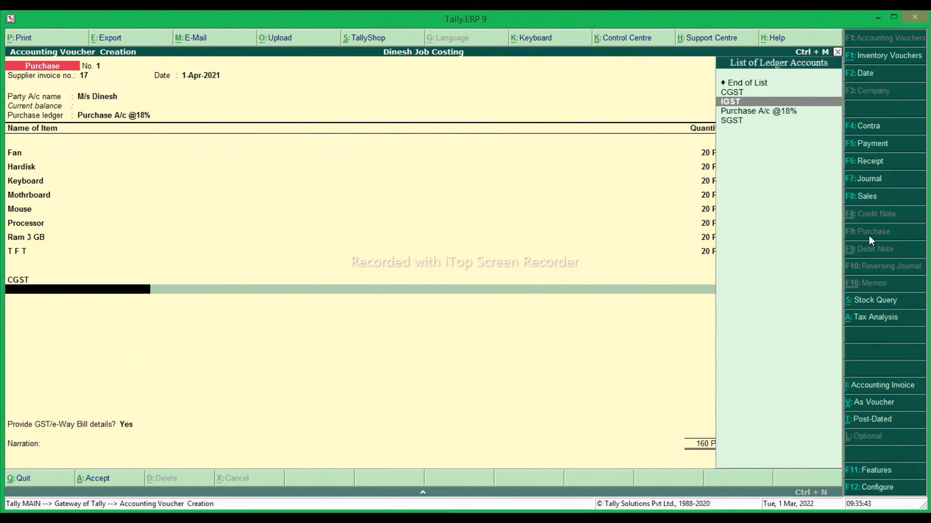
key(Down)
key(Down)
key(Return)
key(Return)
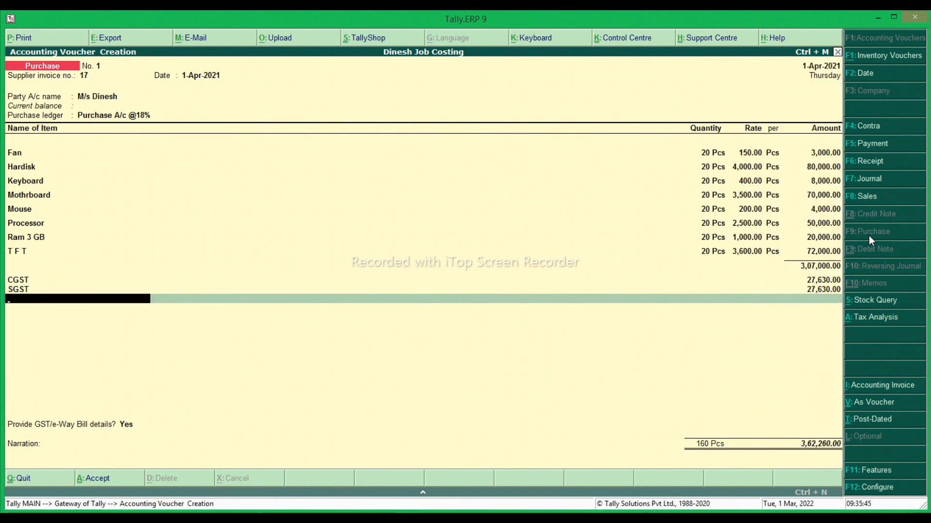
Set Provide GST/e-Way Bill details to No, save the purchase voucher and leave voucher entry
key(Return)
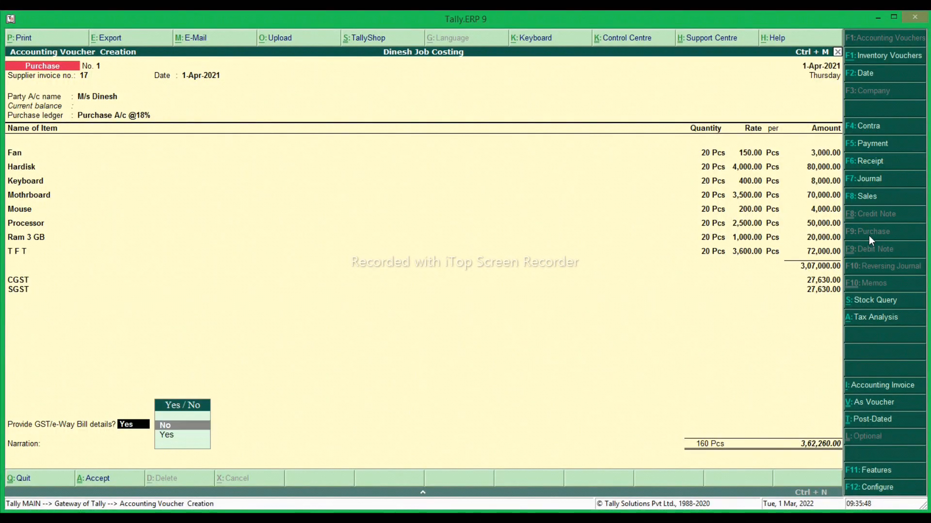
key(Return)
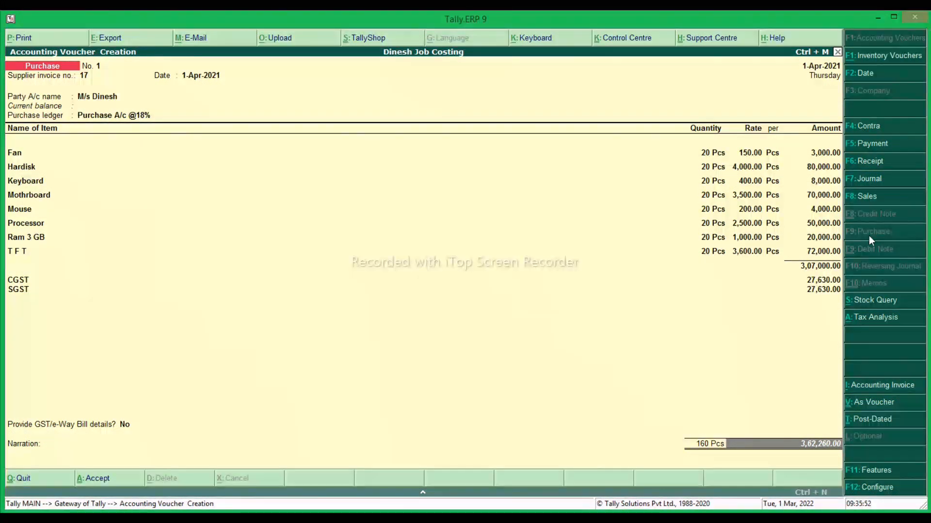
key(Return)
key(Return)
key(Return)
key(Return)
key(Return)
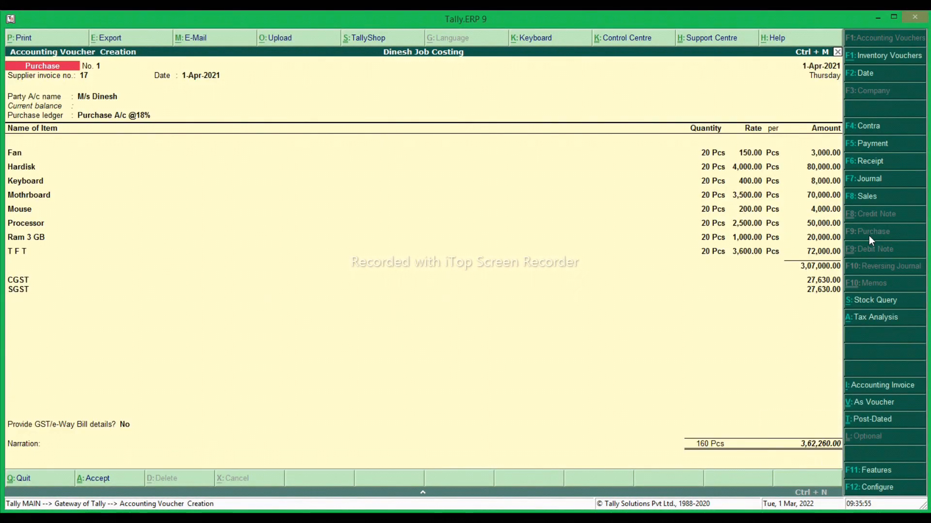
key(Return)
key(Return)
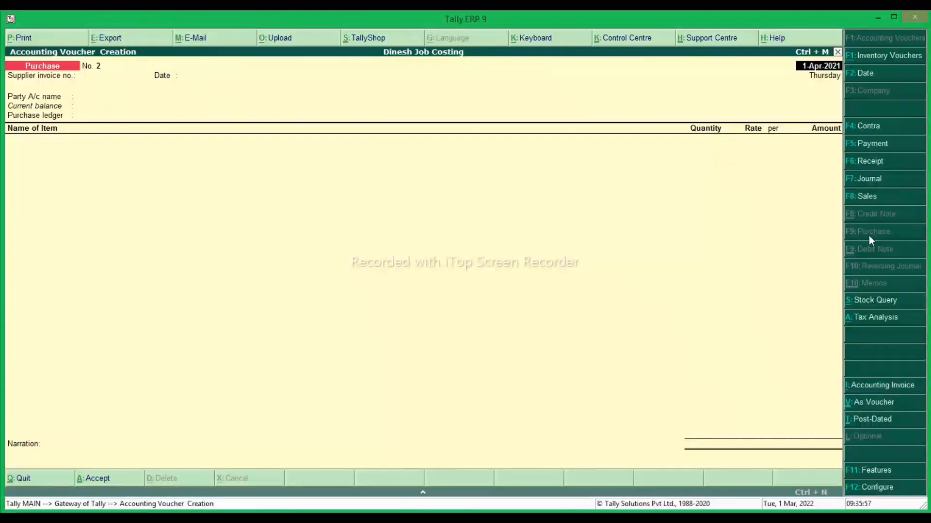
key(Escape)
key(Return)
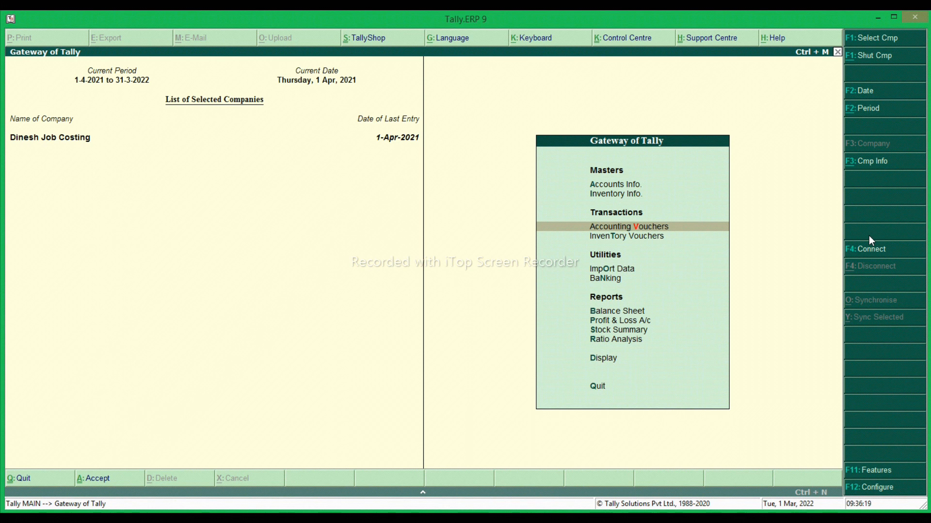
Start a new single stock item under Inventory Info. and name it Super Computer
key(Up)
key(Return)
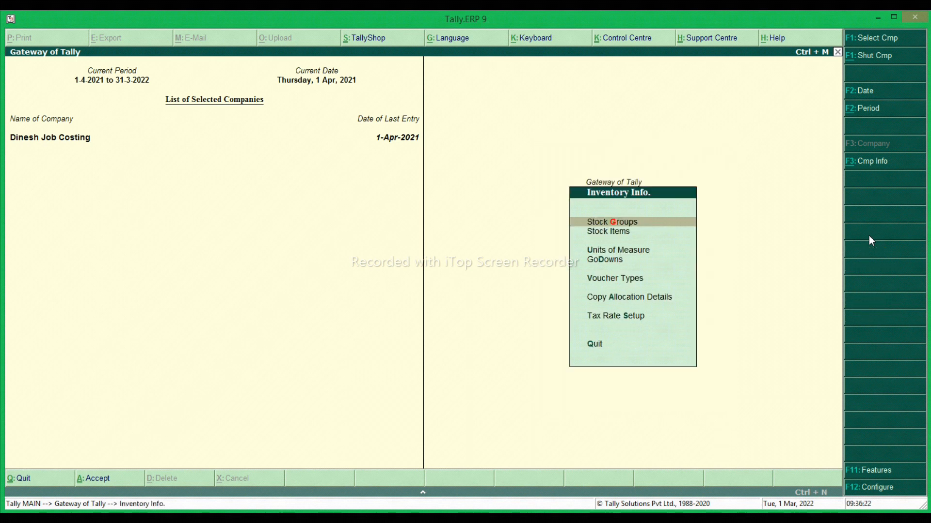
key(Down)
key(Return)
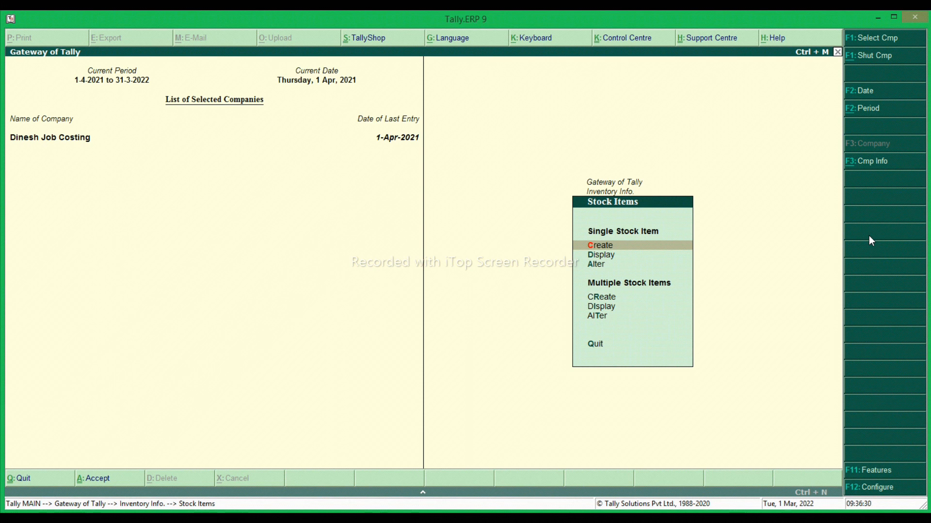
key(Return)
text(S)
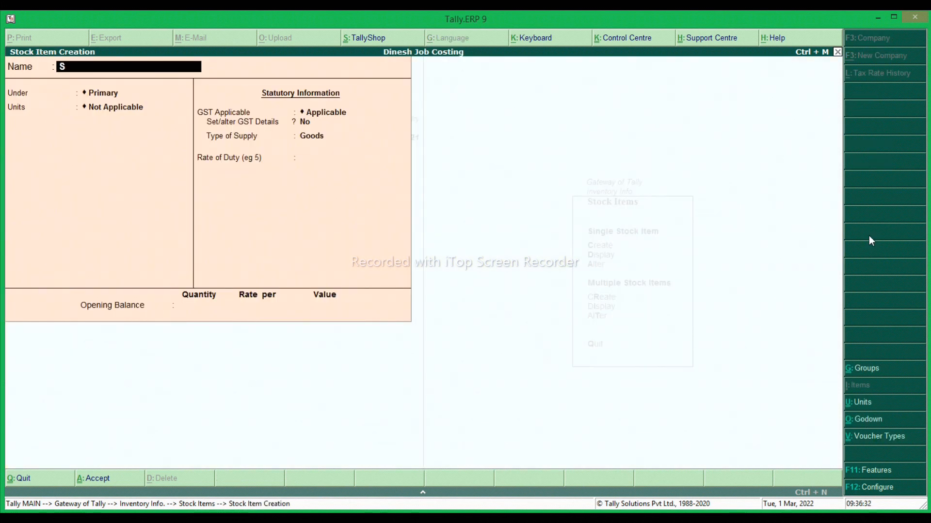
text(uper Computer)
key(Return)
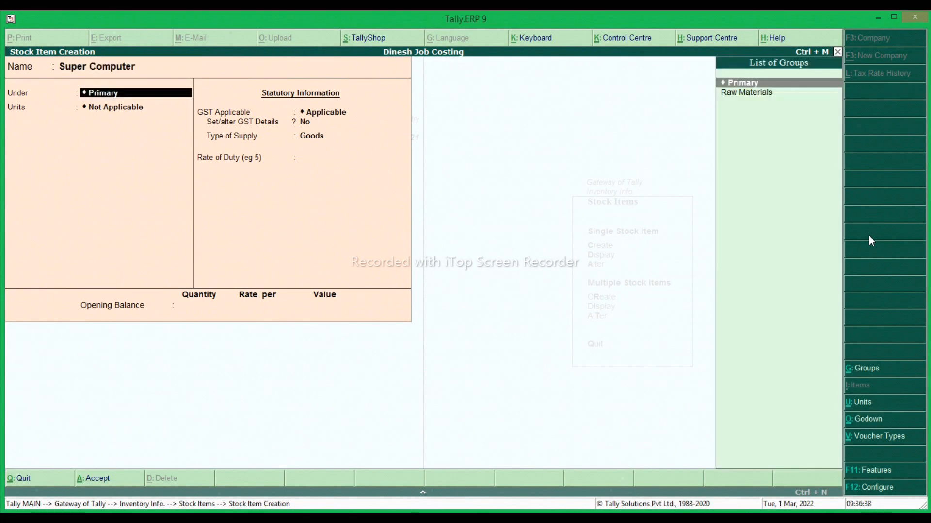
Create a new stock group named Computer under Primary from the item's group field, with Set/alter GST Details set to Yes
key(alt+c)
text(C)
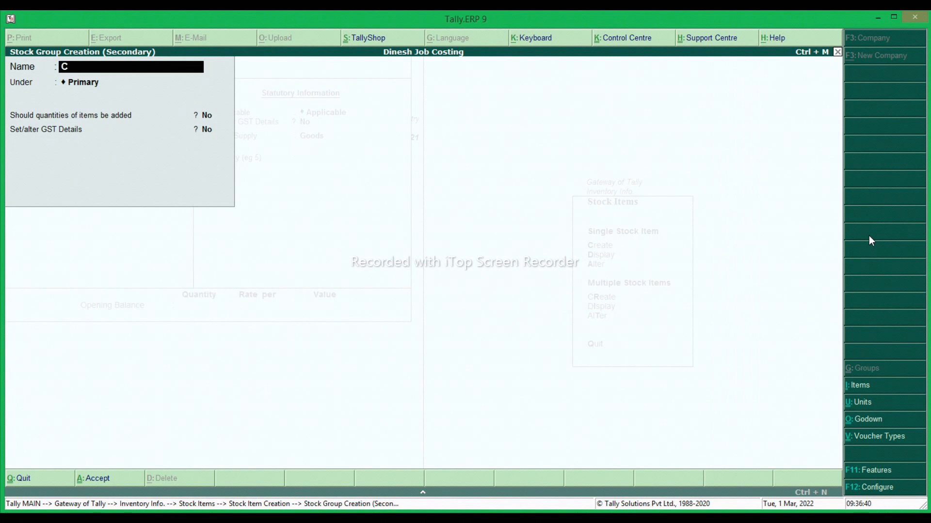
text(omputer)
key(Return)
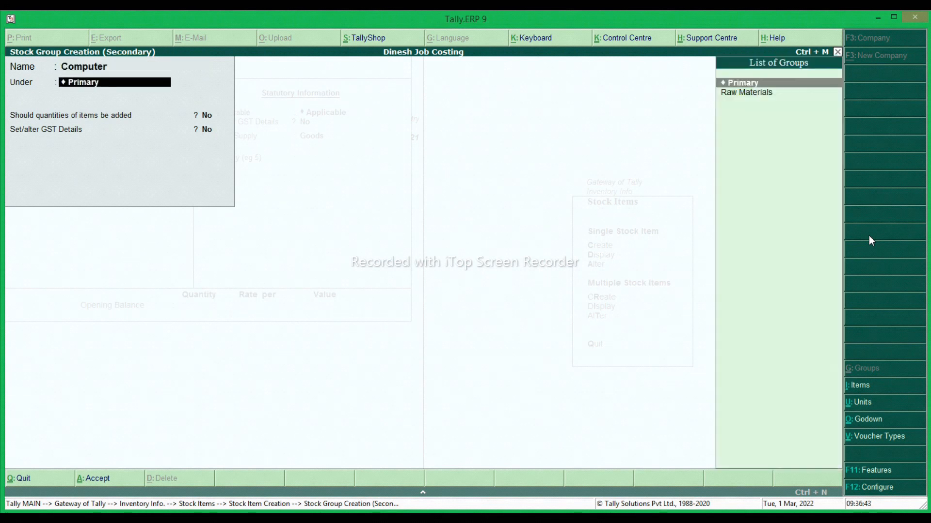
key(Return)
key(Return)
text(y)
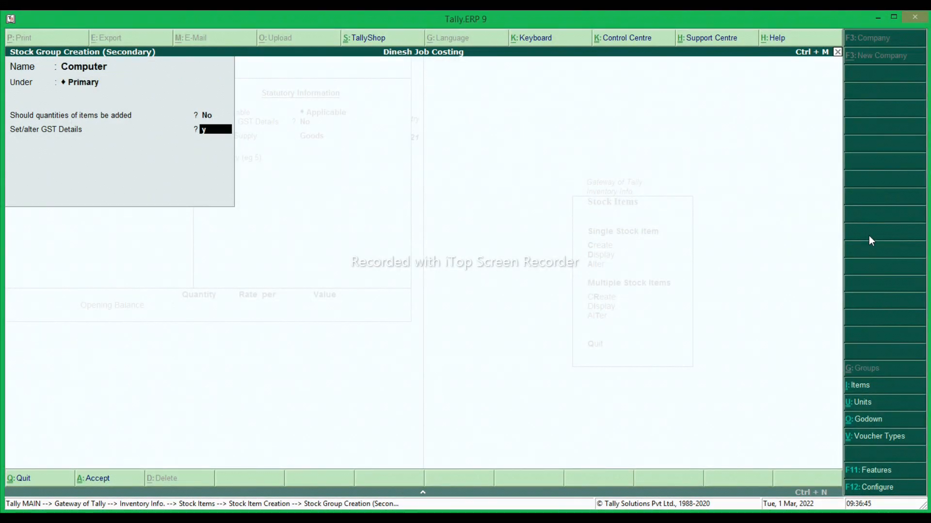
Make the Computer group Taxable with 18% integrated tax, save it, and give the Super Computer item the unit Pcs
key(Return)
key(Down)
key(Down)
key(Down)
key(Return)
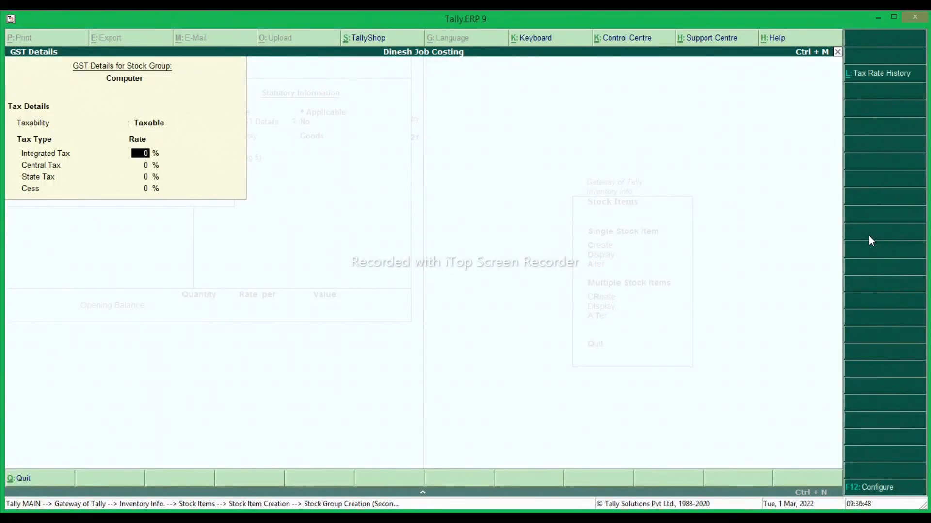
text(18)
key(Return)
key(Return)
key(Return)
key(Return)
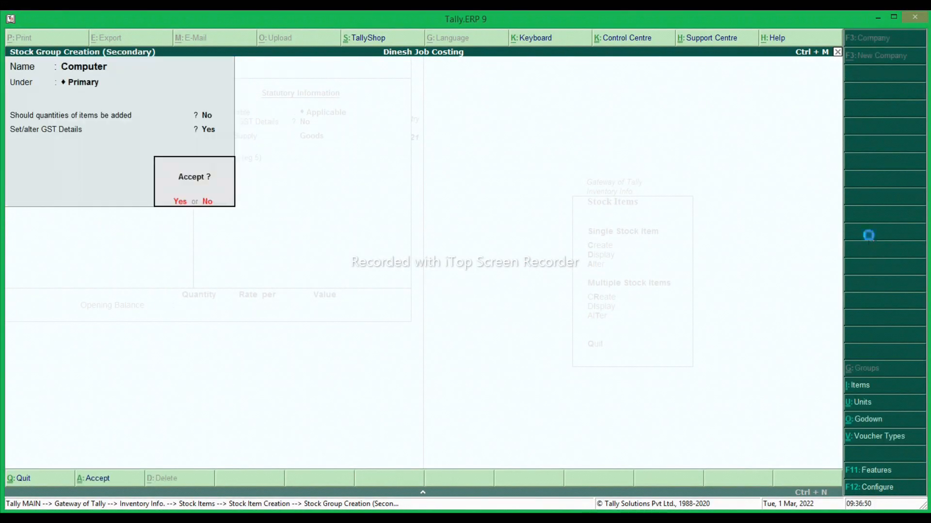
key(Return)
key(Return)
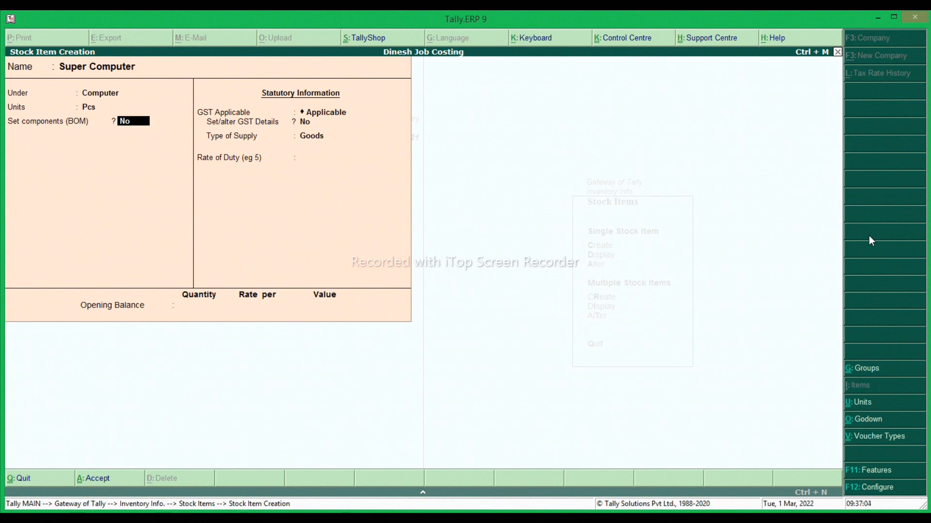
Check the stock item configuration for the component list details (Bill of Materials) option
key(F12)
key(Return)
key(Return)
key(Return)
key(Return)
key(Return)
key(Return)
key(Return)
key(Return)
key(Return)
key(Return)
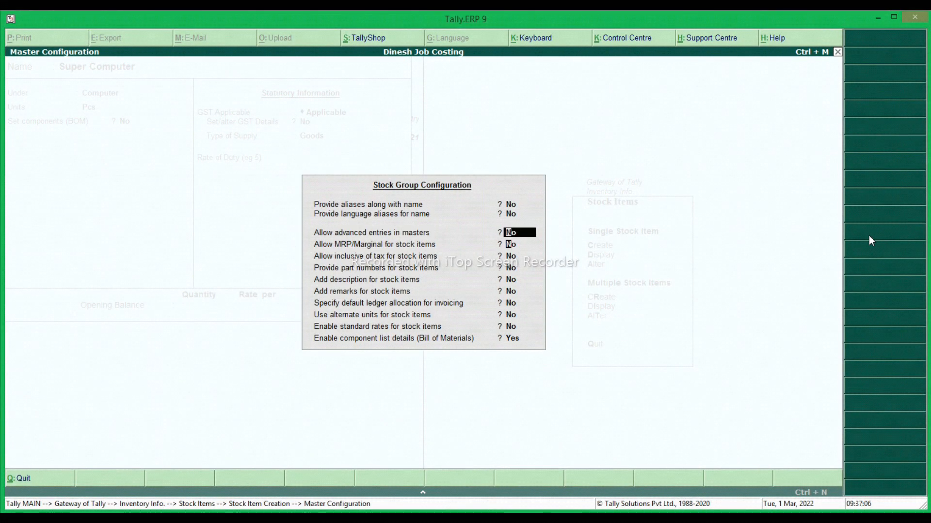
key(Return)
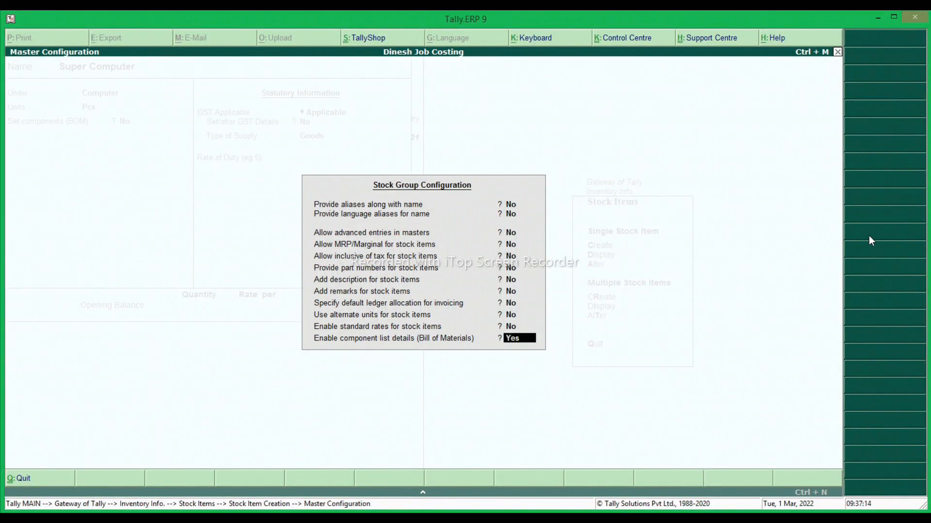
key(Return)
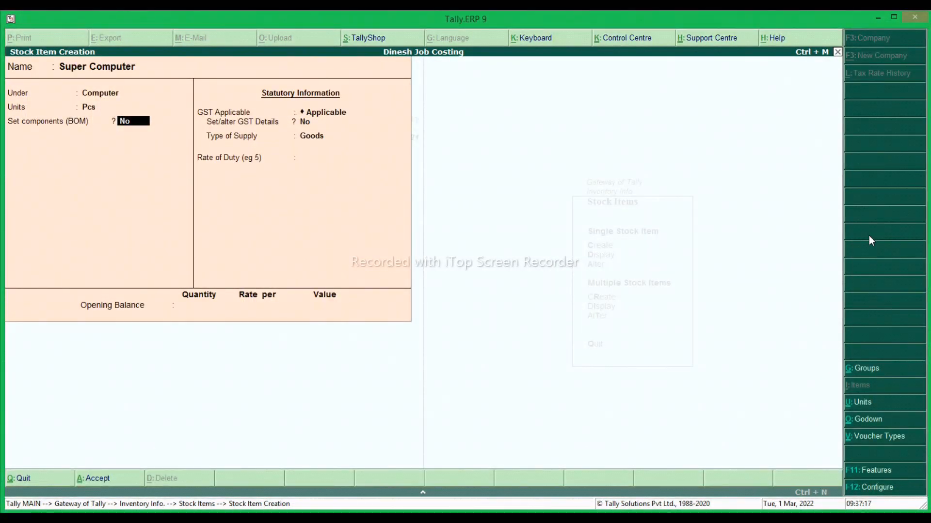
Enable Set components (BOM) for Super Computer and define a BOM named Computer with a unit of manufacture of 1 Pcs
key(y)
key(Return)
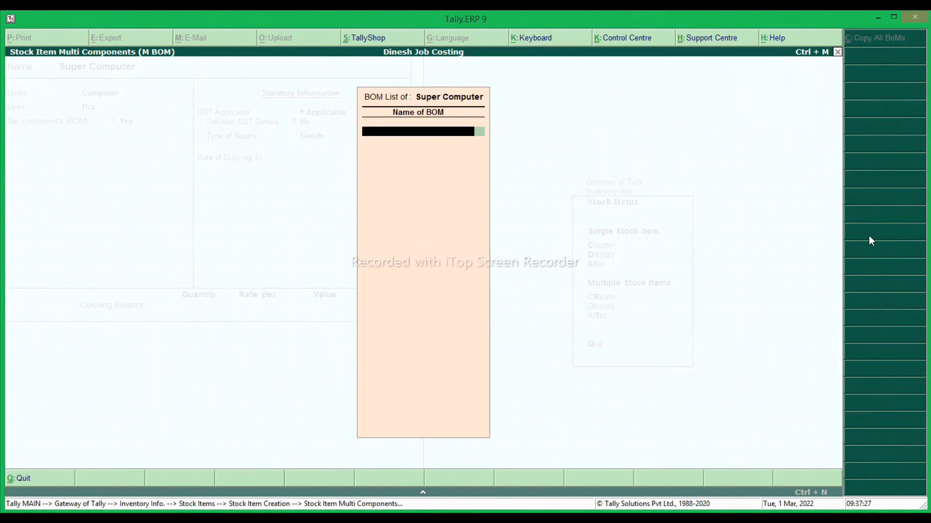
text(Computer)
key(Return)
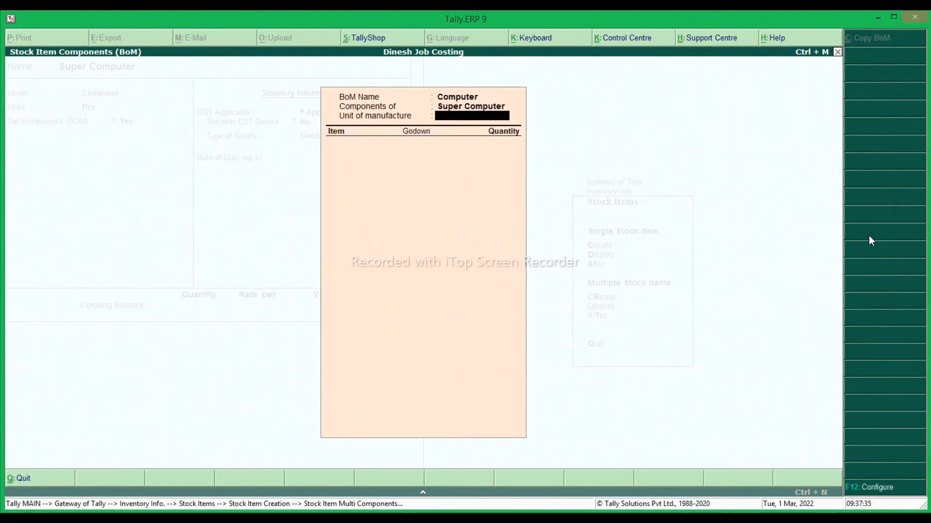
text(1)
key(Return)
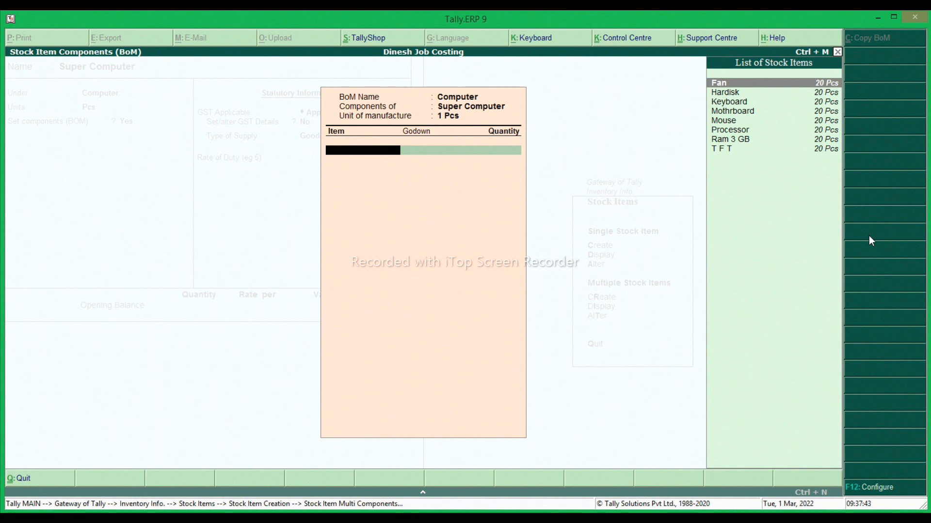
Add Fan to the BOM from Main Location with a quantity of 1 Pcs
key(Return)
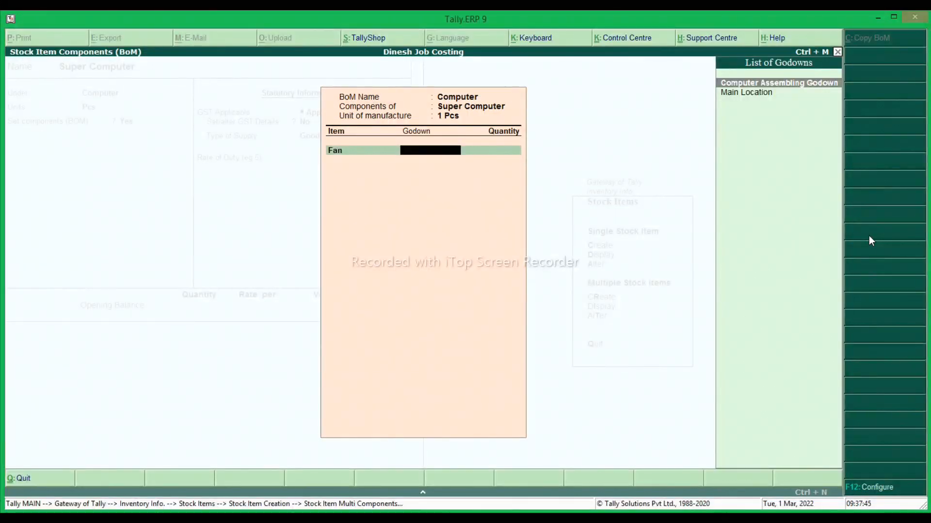
key(Down)
key(Return)
text(1)
key(Return)
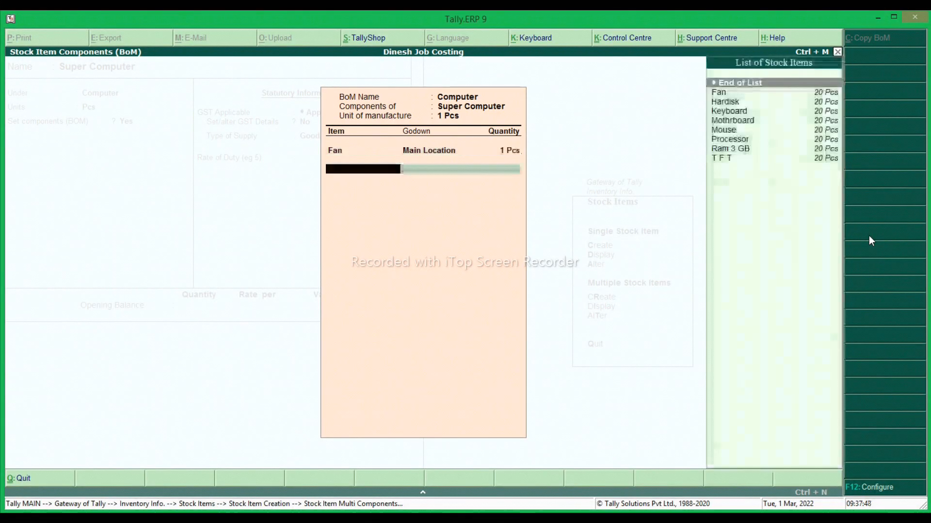
Add Hardisk to the BOM from Main Location with a quantity of 1 Pcs
key(Down)
key(Down)
key(Return)
key(Down)
key(Return)
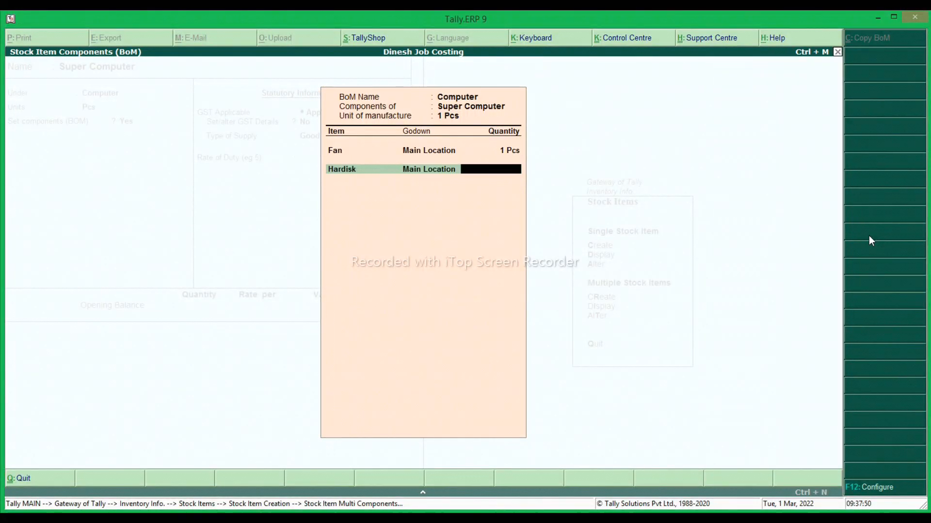
text(1)
key(Return)
Add Keyboard to the BOM from Main Location with a quantity of 1 Pcs
key(Down)
key(Down)
key(Down)
key(Return)
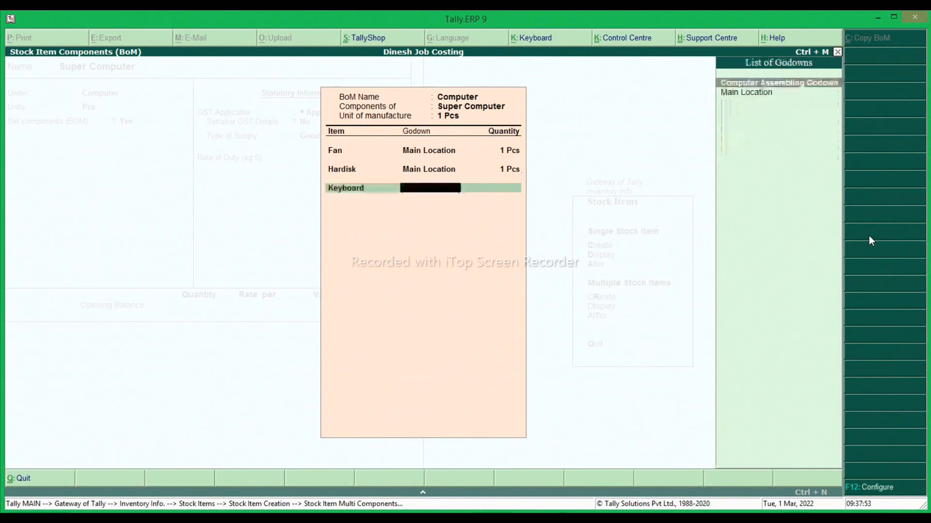
key(Down)
key(Return)
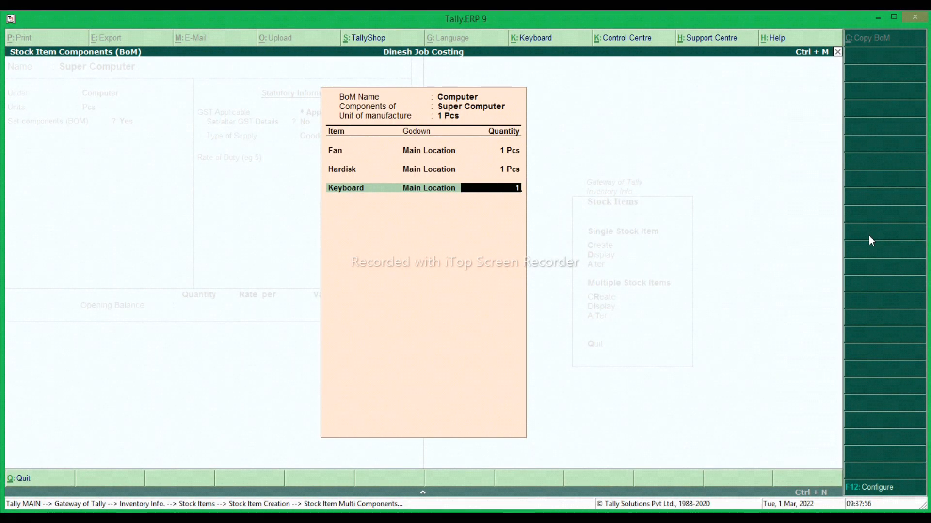
key(Return)
Add Mothrboard to the BOM from Main Location with a quantity of 1 Pcs
key(Down)
key(Down)
key(Down)
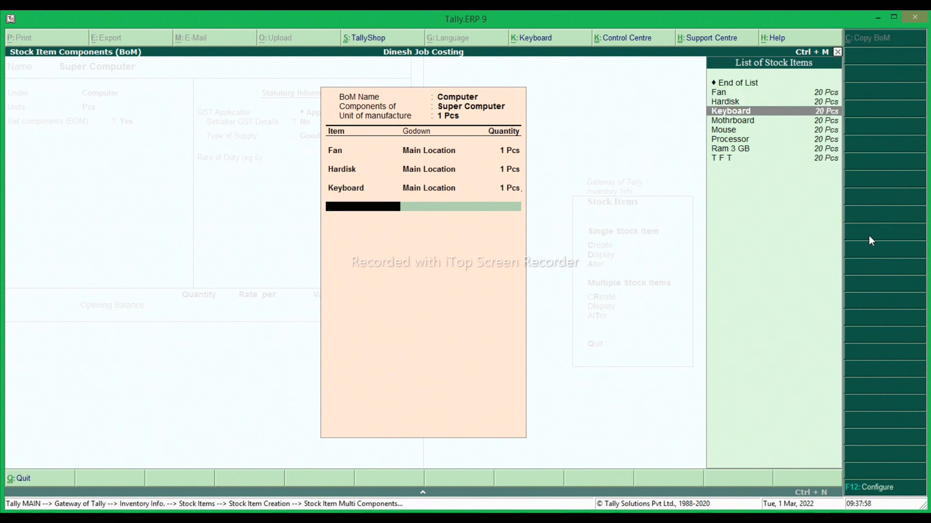
key(Down)
key(Return)
key(Down)
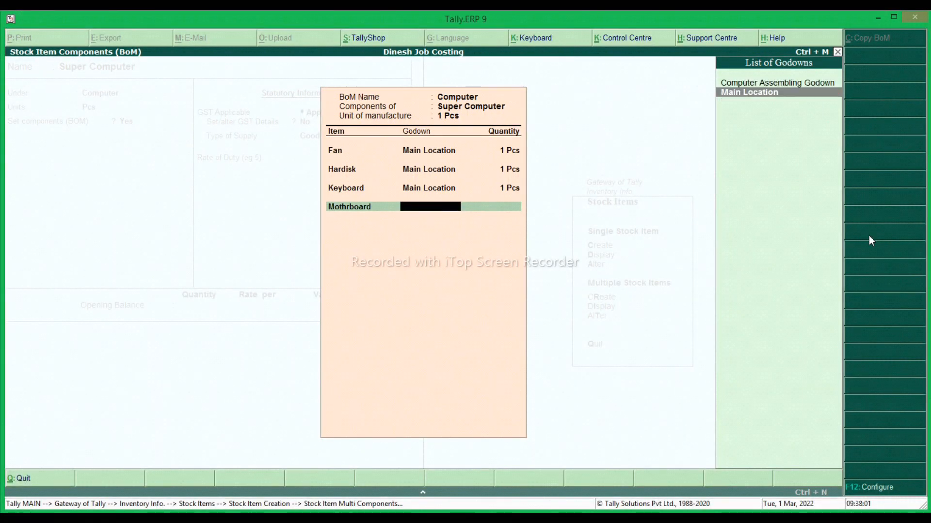
key(Return)
text(1)
key(Return)
Add Mouse to the BOM from Main Location with a quantity of 1 Pcs
key(Down)
key(Down)
key(Down)
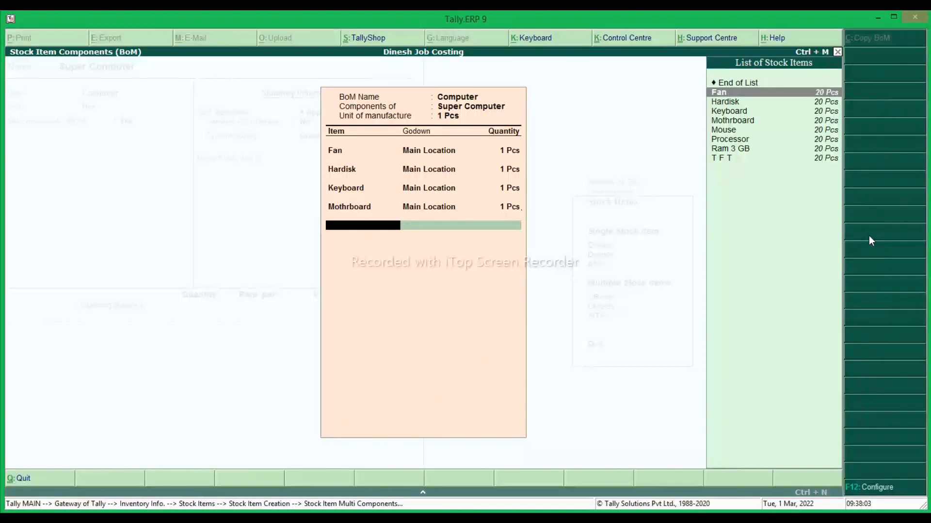
key(Down)
key(Down)
key(Return)
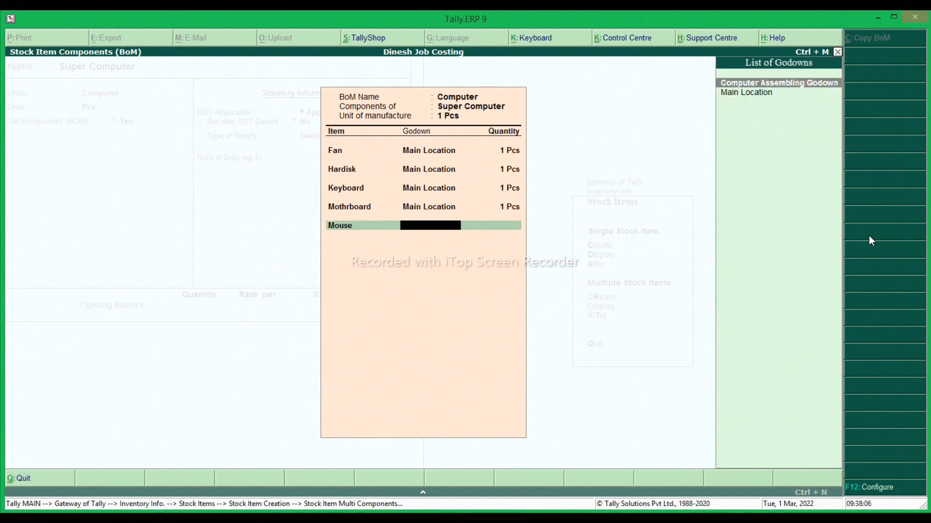
key(Down)
key(Return)
text(1)
key(Return)
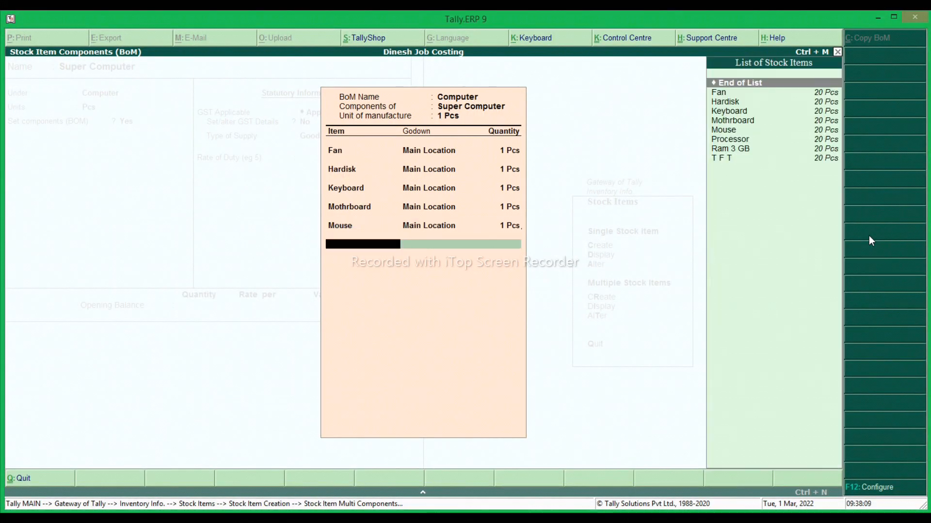
Add Processor to the BOM from Main Location with a quantity of 1 Pcs
key(Down)
key(Down)
key(Down)
key(Down)
key(Down)
key(Down)
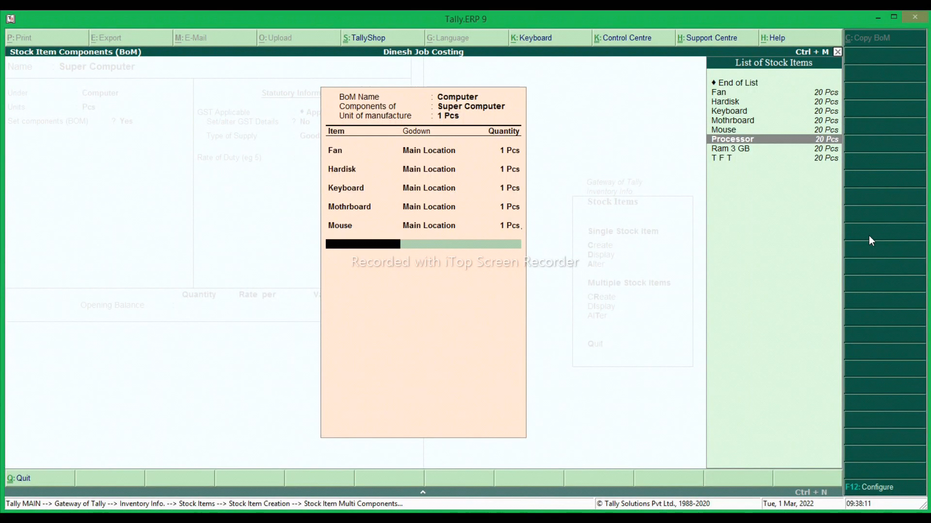
key(Return)
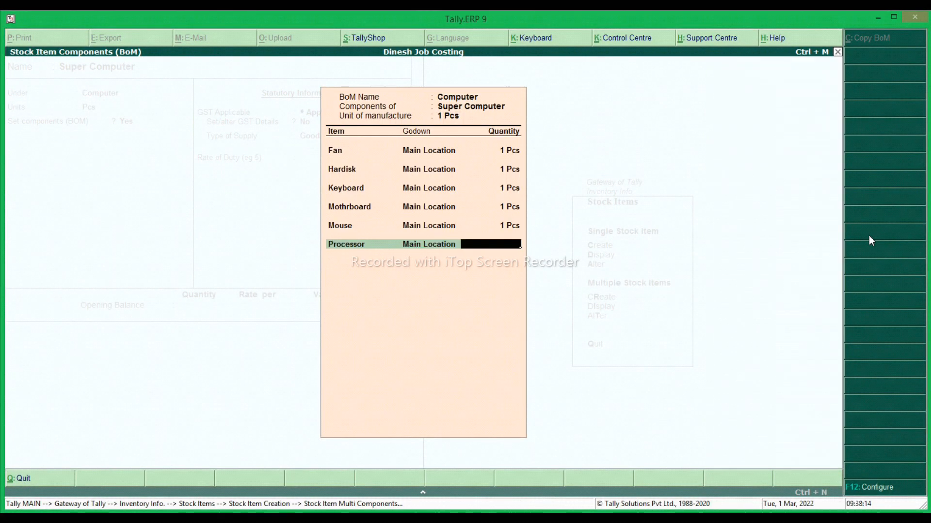
text(1)
key(Return)
Add Ram 3 GB to the BOM from Main Location with a quantity of 1 Pcs
key(Down)
key(Down)
key(Down)
key(Down)
key(Down)
key(Down)
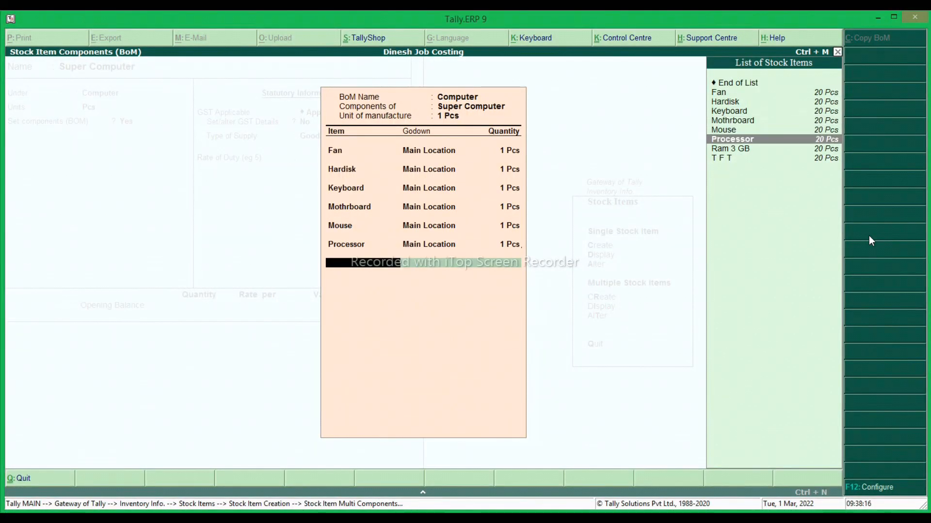
key(Down)
key(Return)
key(Return)
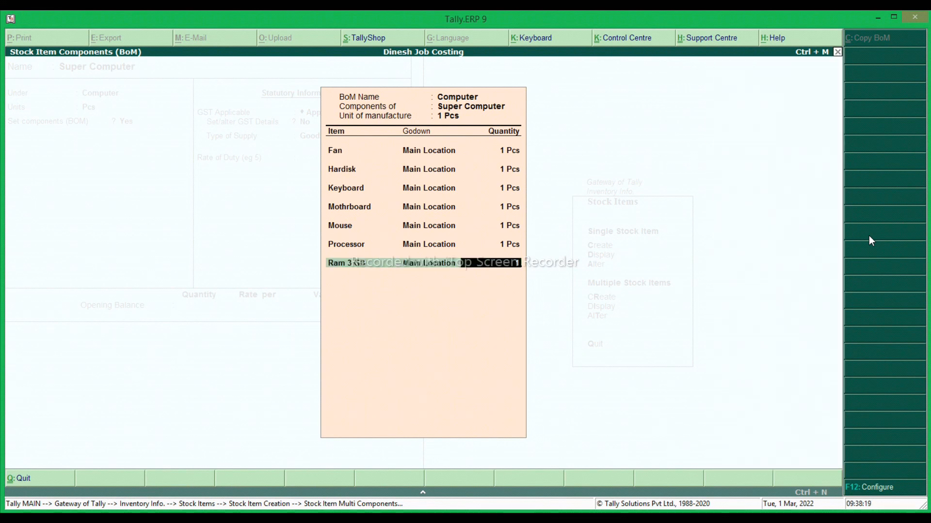
key(Return)
Add T F T to the BOM from Main Location with a quantity of 1 Pcs
key(Down)
key(Down)
key(Down)
key(Down)
key(Down)
key(Down)
key(Down)
key(Down)
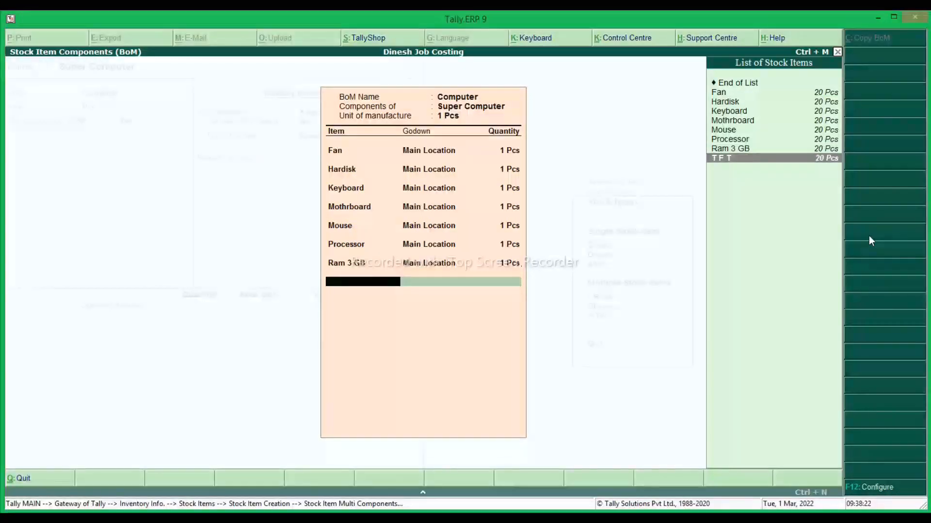
key(Return)
key(Return)
text(1)
key(Return)
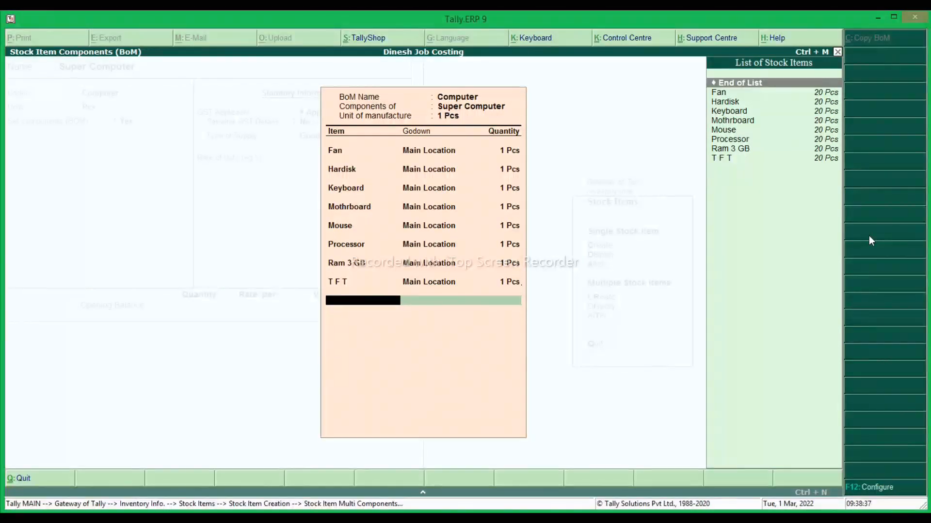
End the component list and save the Super Computer item, keeping GST Applicable, Set/alter GST Details at No and type of supply Goods
key(Return)
key(Return)
key(Return)
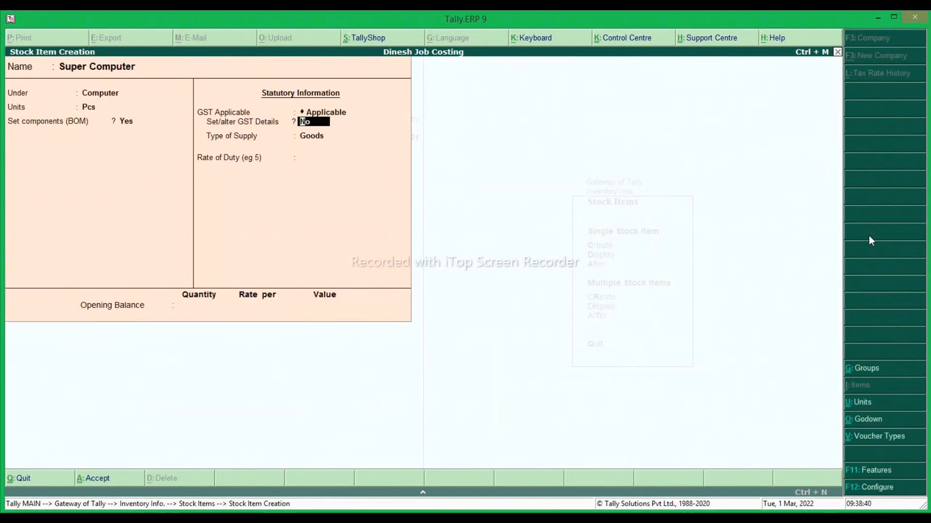
key(Return)
key(Return)
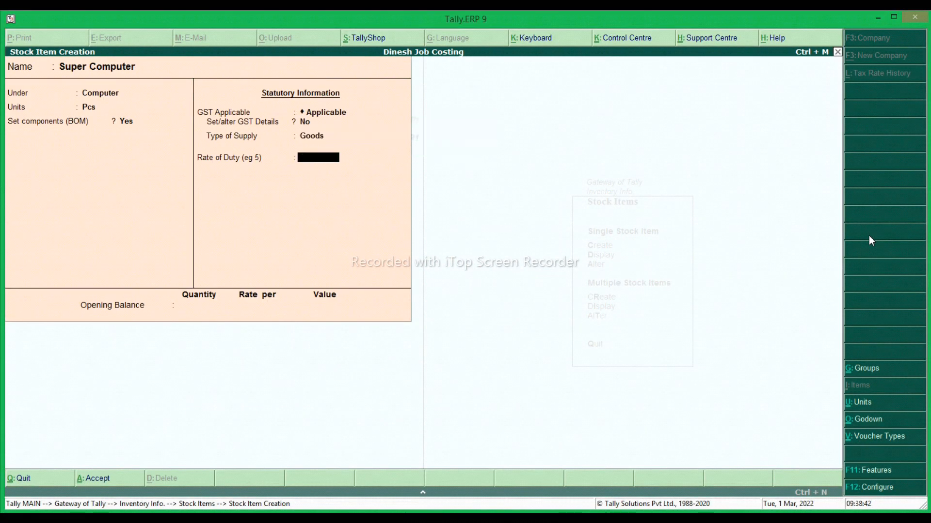
key(Return)
key(Return)
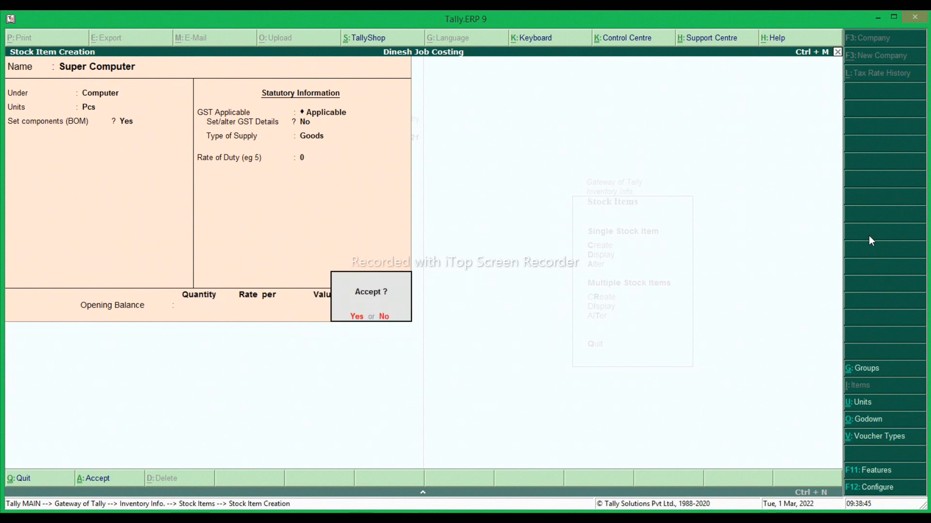
key(Return)
key(Escape)
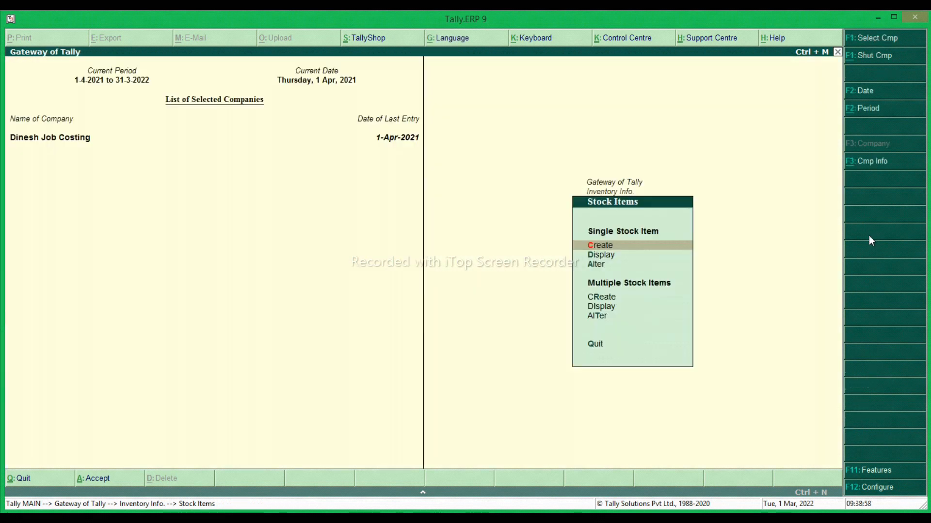
key(Escape)
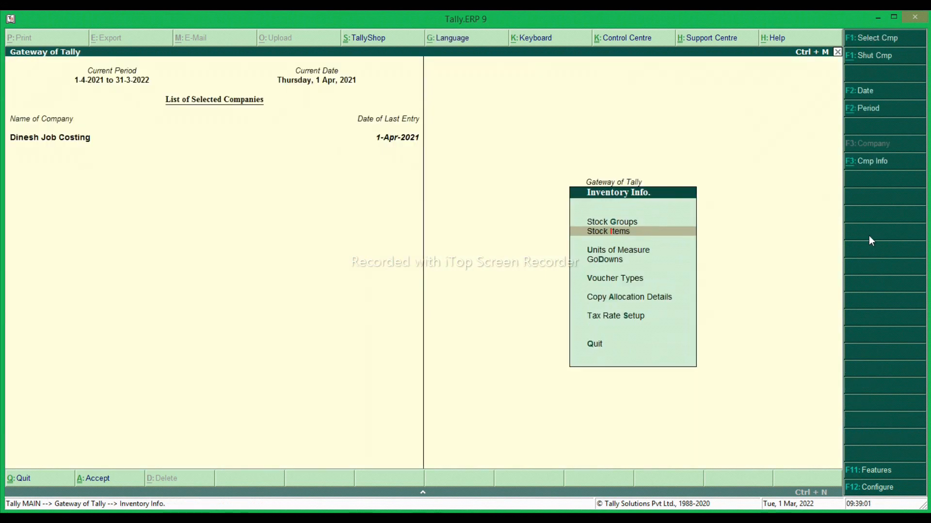
key(Escape)
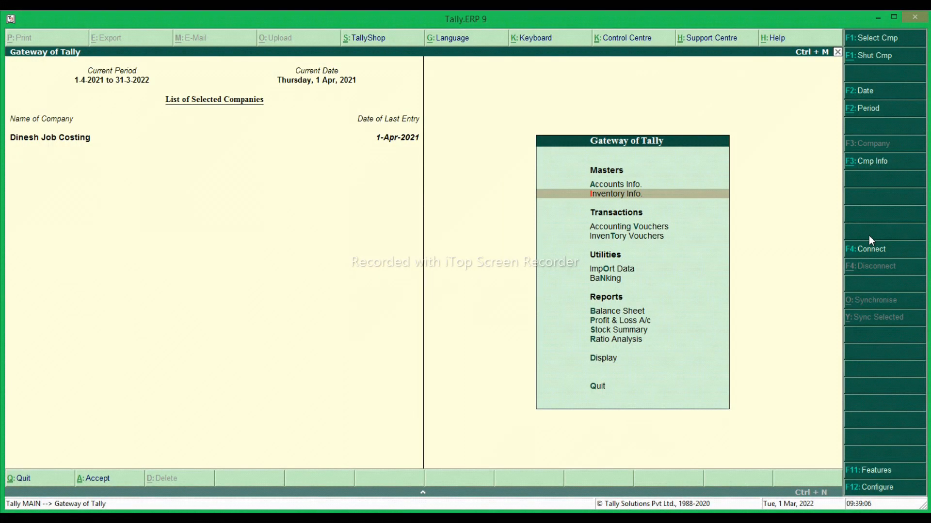
Open the existing Stock Journal voucher type from the accounts masters for alteration
key(Up)
key(Return)
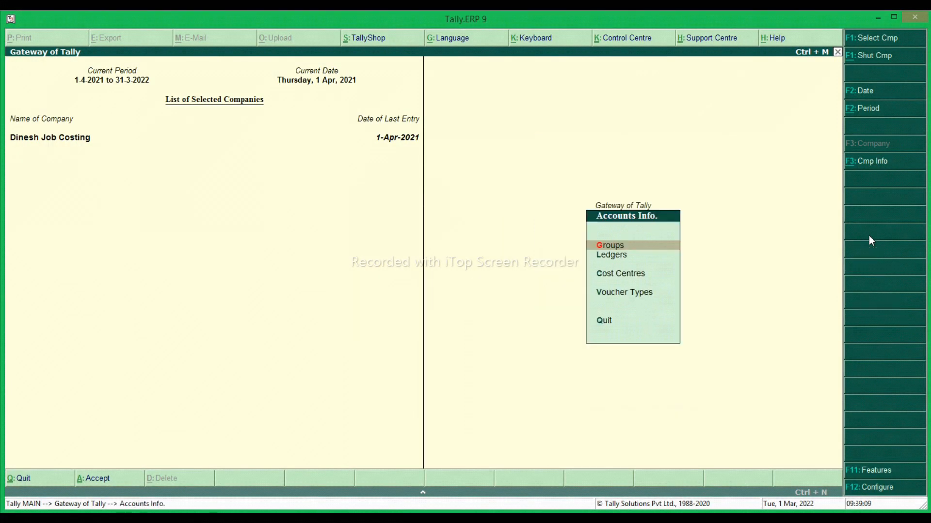
key(Down)
key(Down)
key(Down)
key(Return)
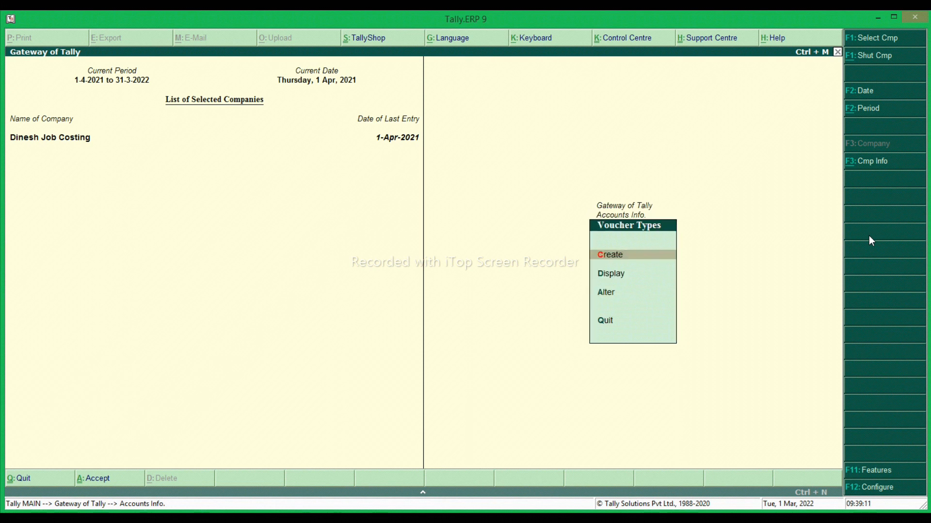
key(Down)
key(Down)
key(Return)
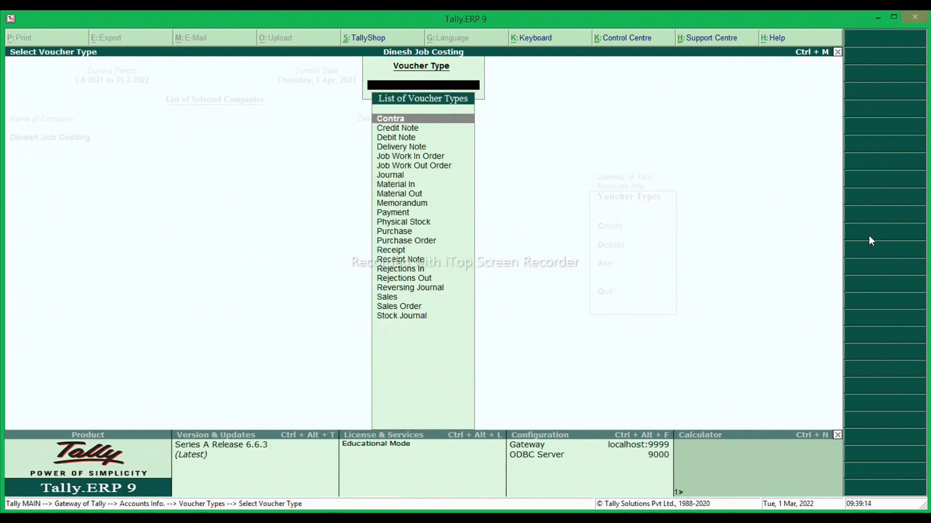
text(Sto)
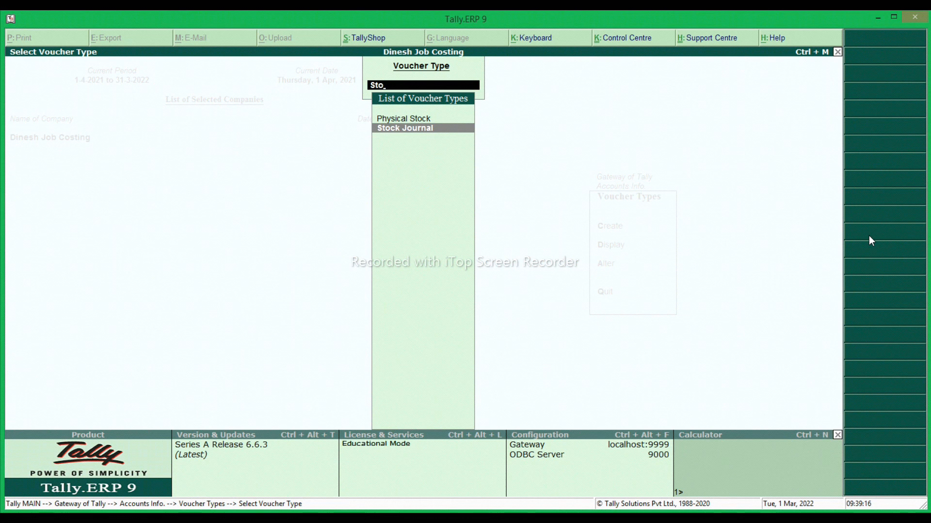
key(Return)
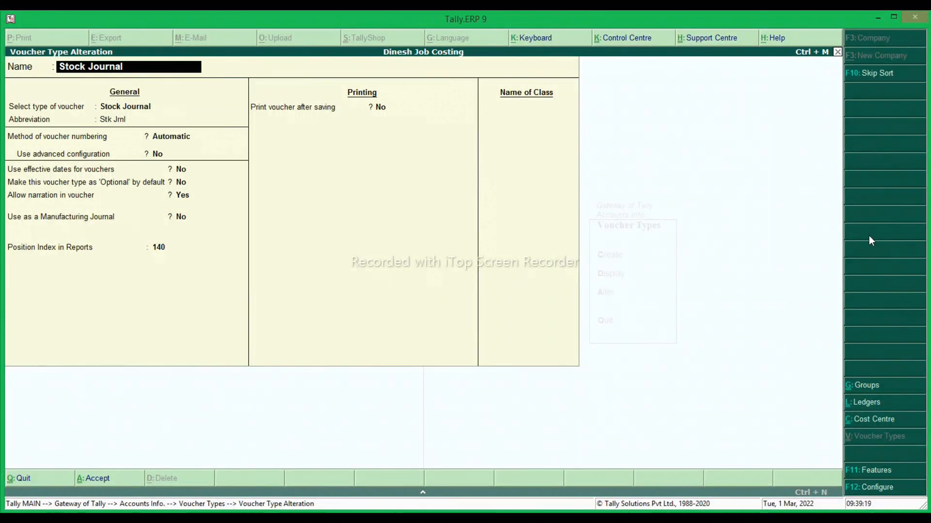
Add a voucher class named Transfer to the Stock Journal voucher type and save the alteration
key(Return)
key(Return)
key(Return)
key(Return)
key(Return)
key(Return)
key(Return)
key(Return)
key(Return)
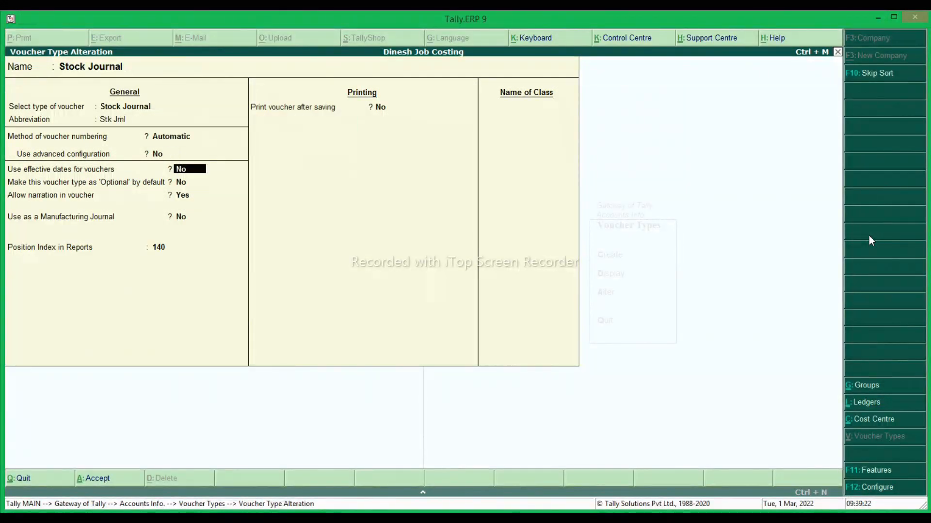
key(Return)
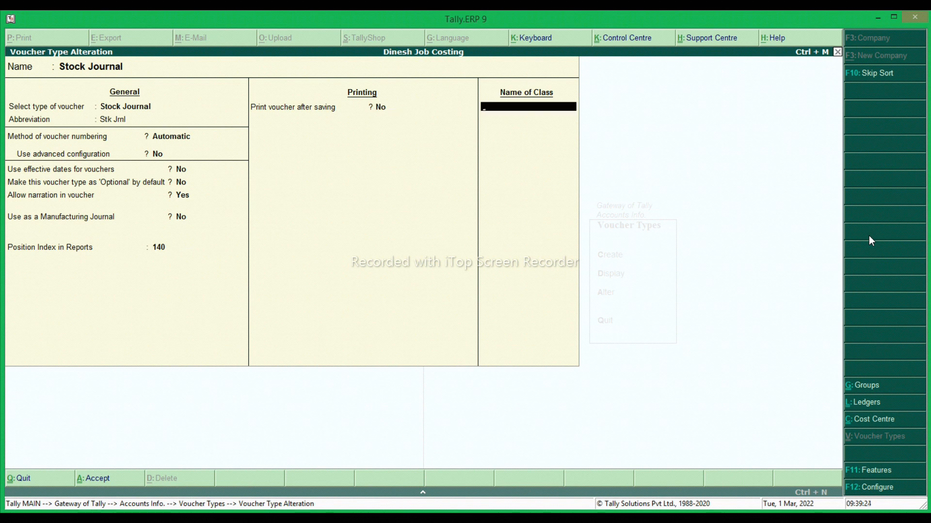
text(Transfer)
key(Return)
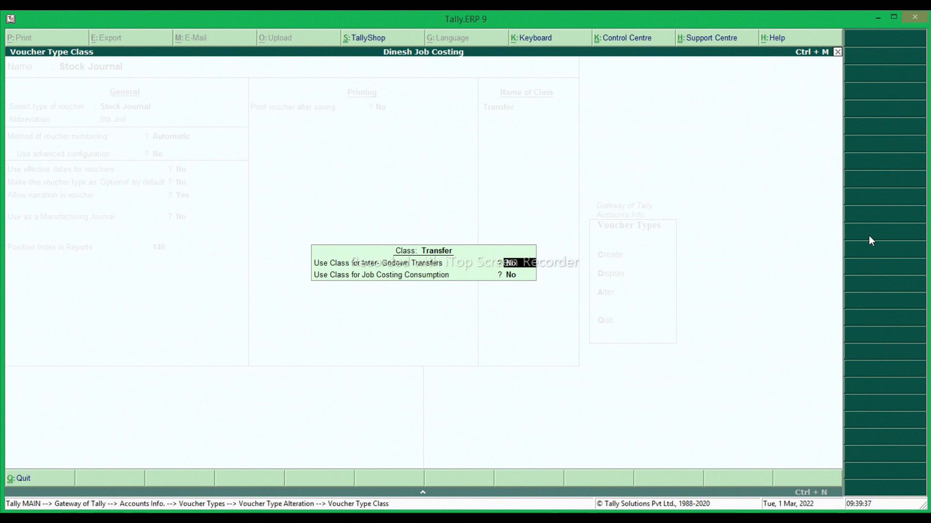
key(Return)
key(Return)
key(Return)
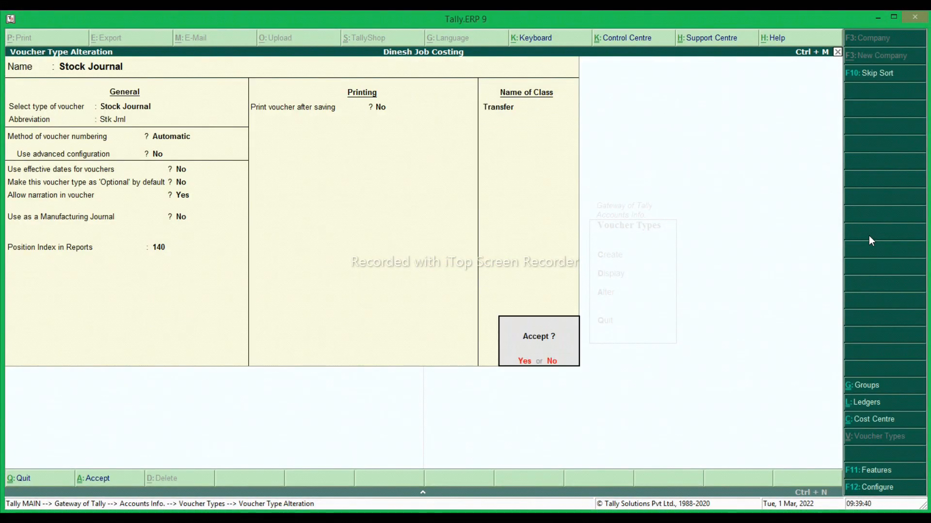
key(Return)
key(Escape)
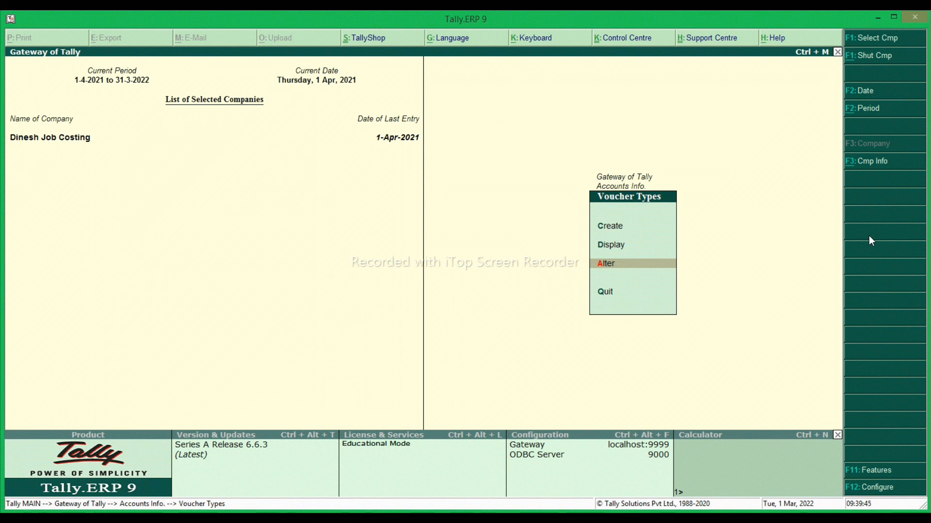
Start creating a new voucher type in the accounts masters and name it Manufacturing
key(Up)
key(Up)
key(Escape)
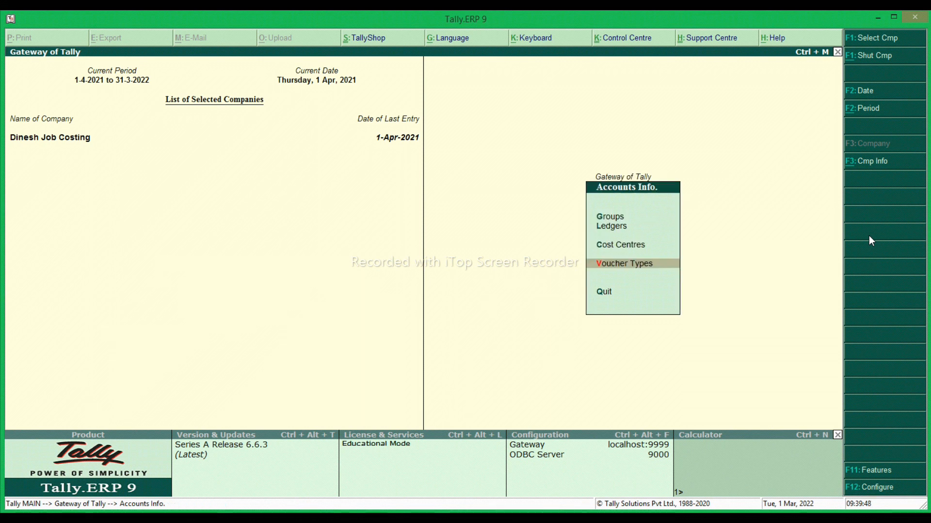
key(Escape)
key(Return)
key(Down)
key(Down)
key(Down)
key(Return)
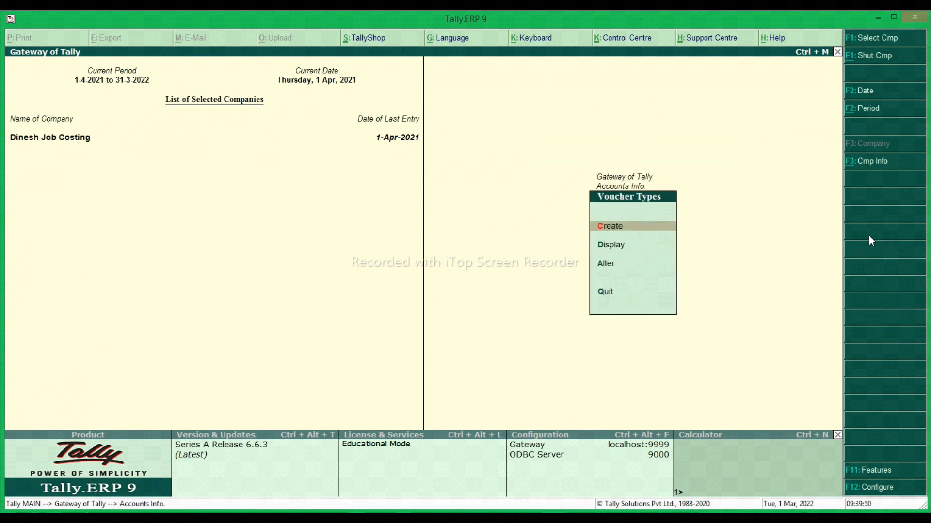
key(Return)
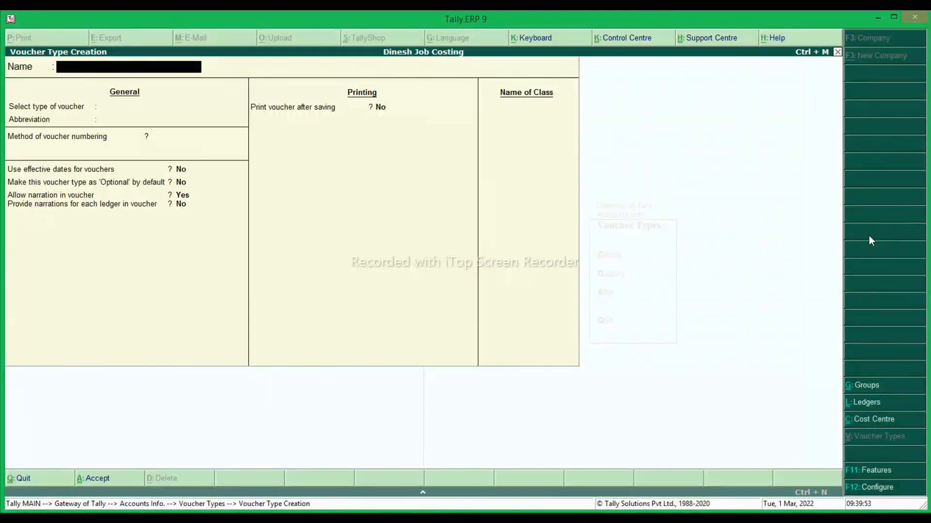
text(Manufacturing)
key(Return)
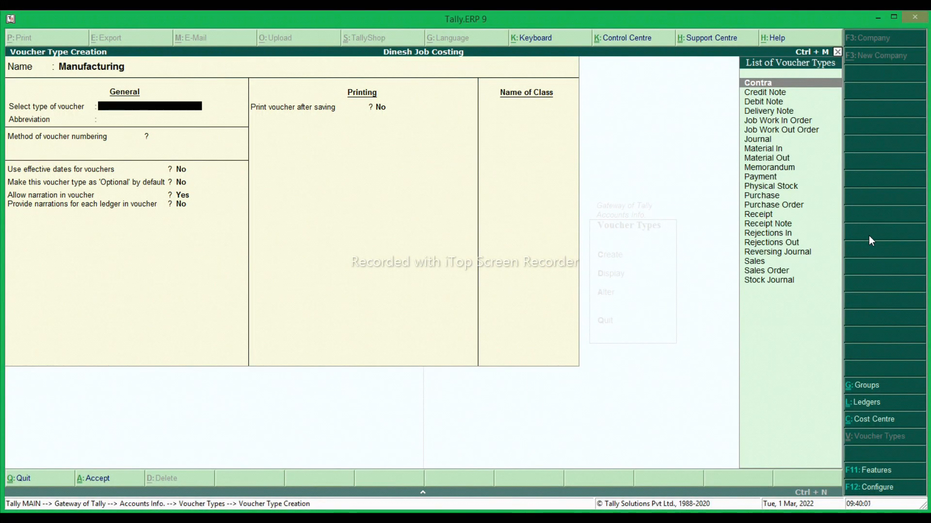
Base the Manufacturing voucher type on Stock Journal, set Use as a Manufacturing Journal to Yes, and save it
text(St)
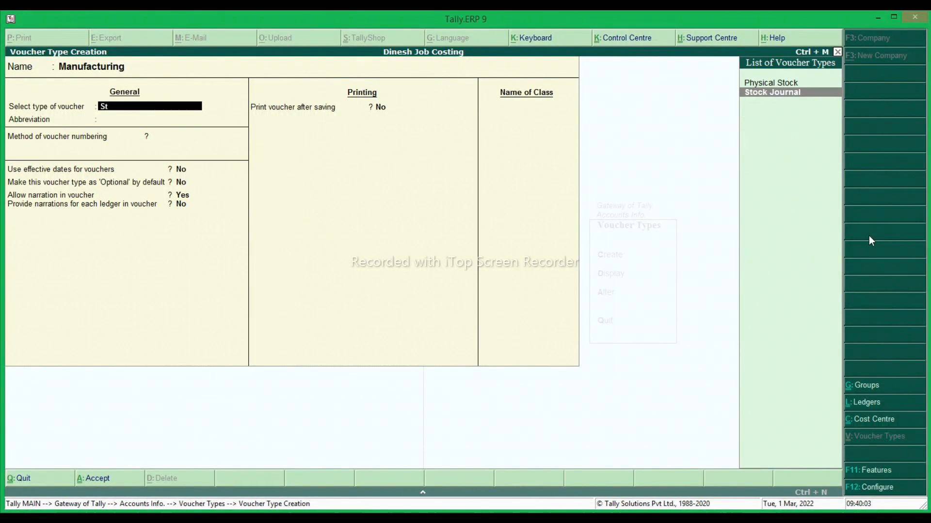
text(o)
key(Return)
key(Return)
key(Return)
key(Return)
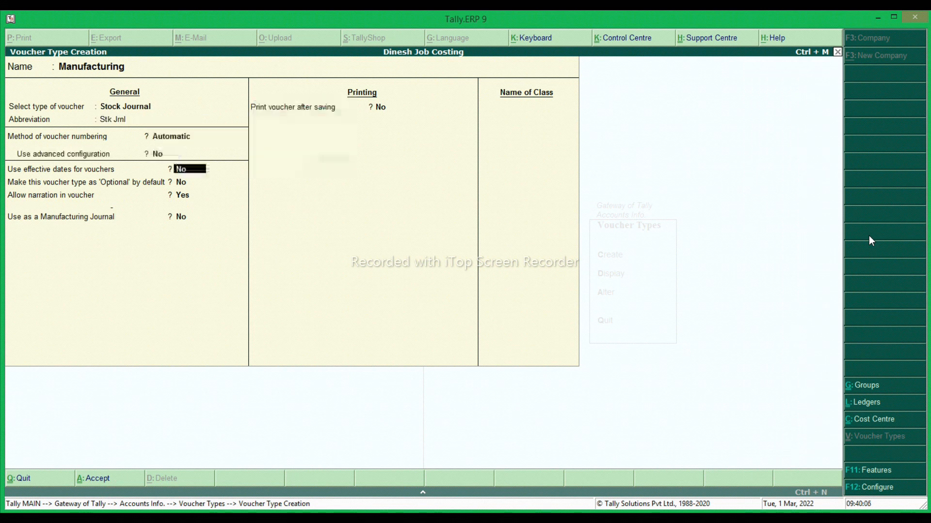
key(Return)
key(Return)
key(Return)
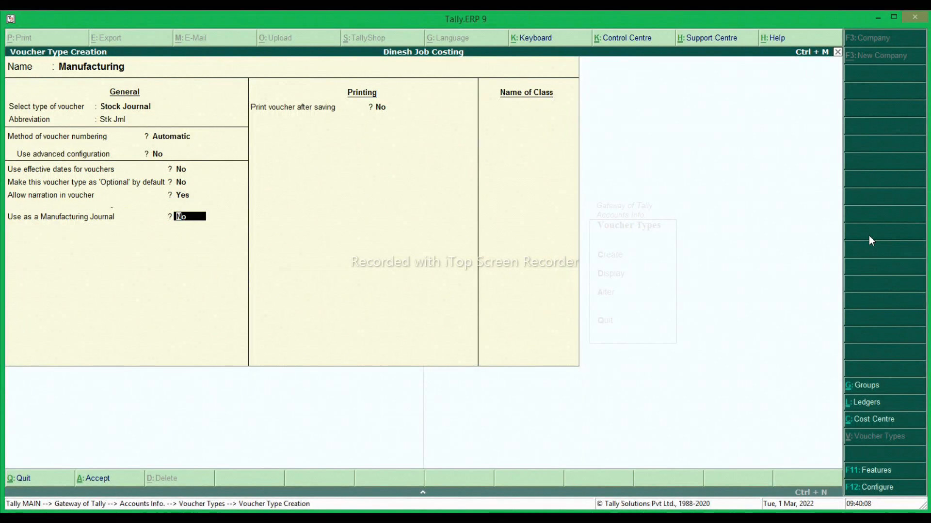
key(y)
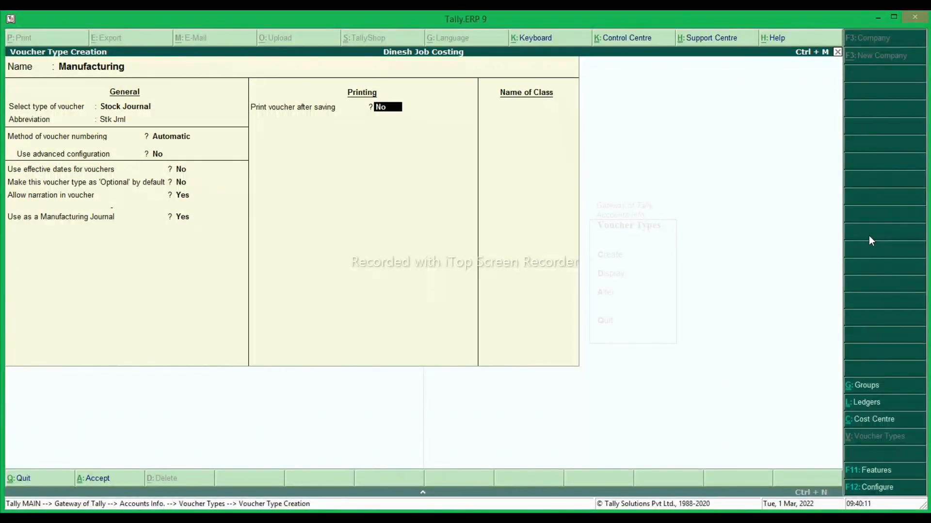
key(Return)
key(Return)
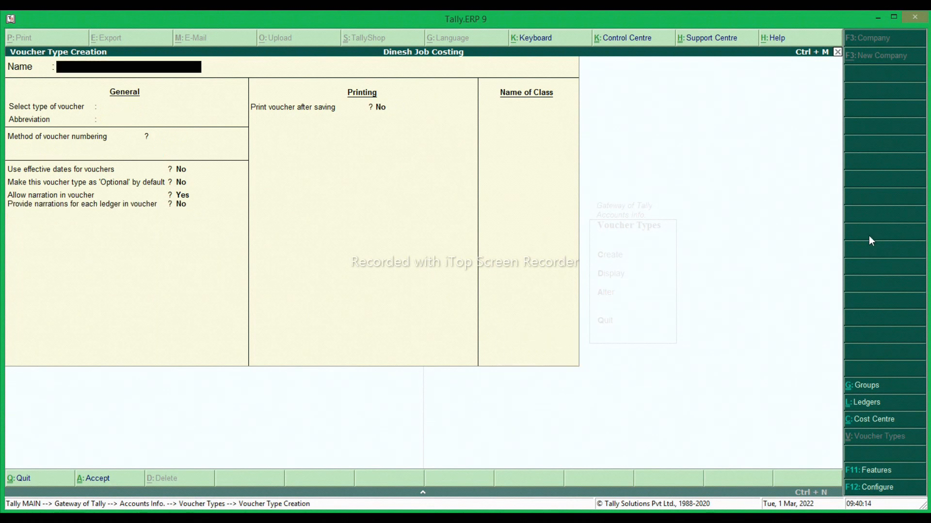
key(Escape)
key(y)
key(Escape)
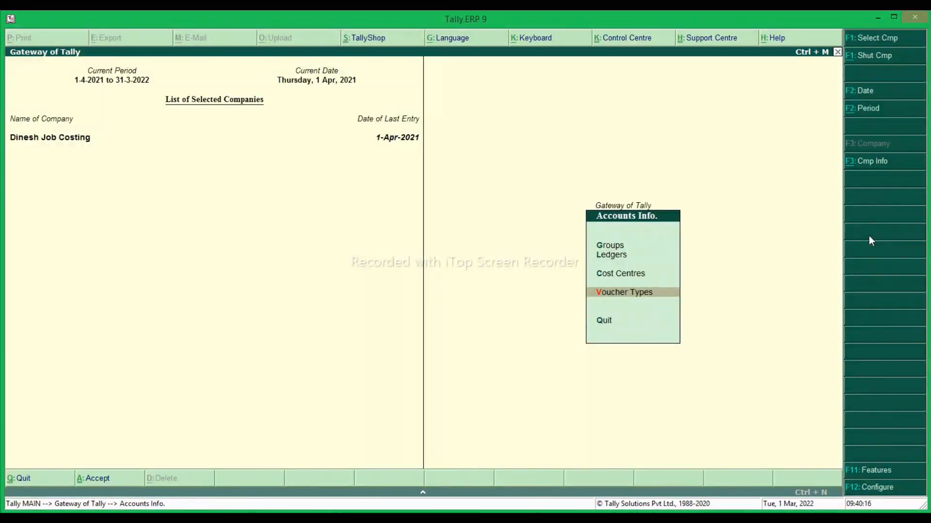
key(Escape)
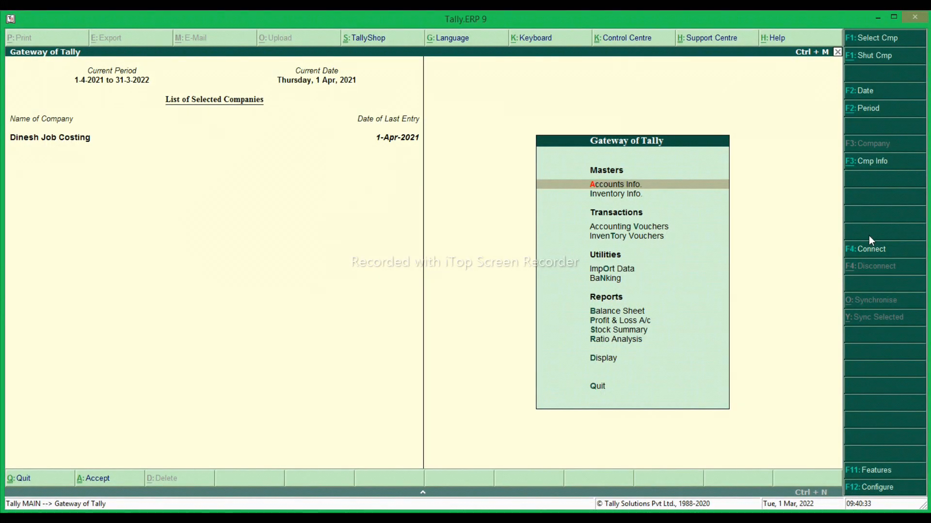
Open inventory voucher entry and switch to the Stock Journal voucher type with the Transfer class
key(Down)
key(Down)
key(Down)
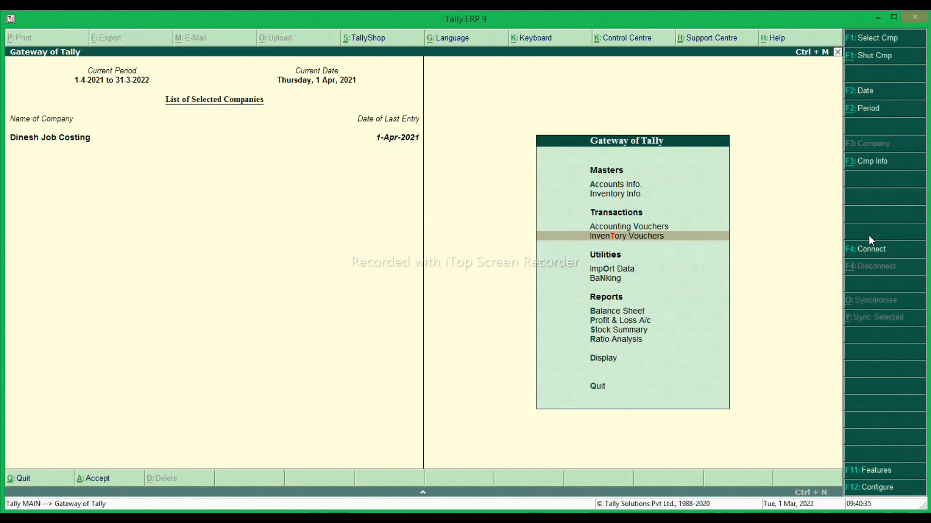
key(Return)
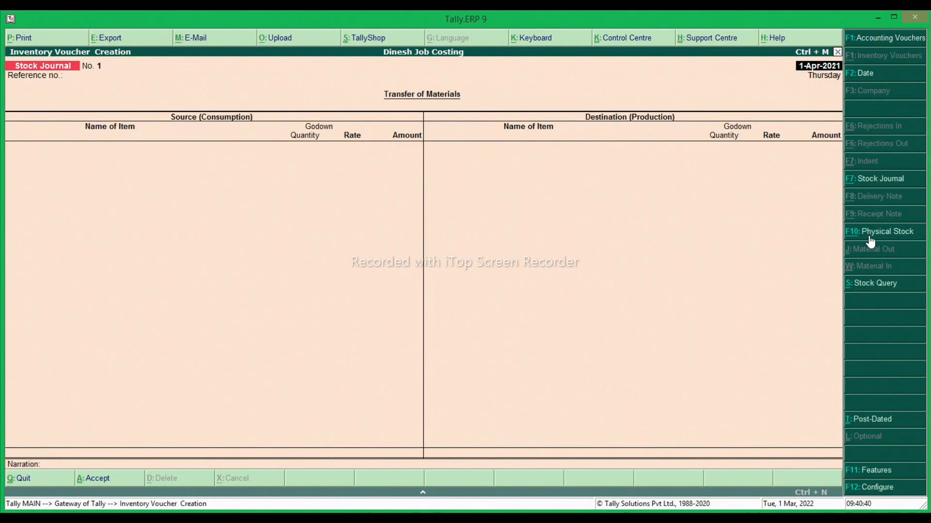
key(F7)
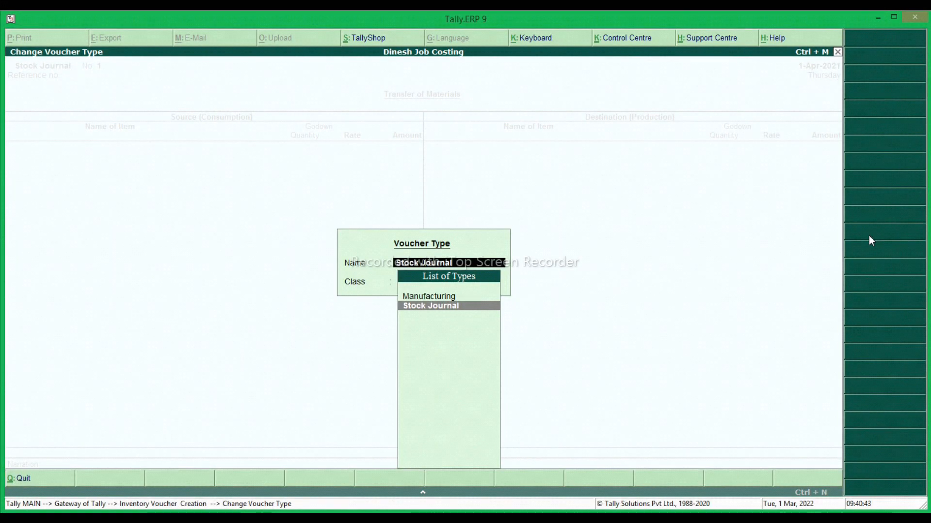
key(Return)
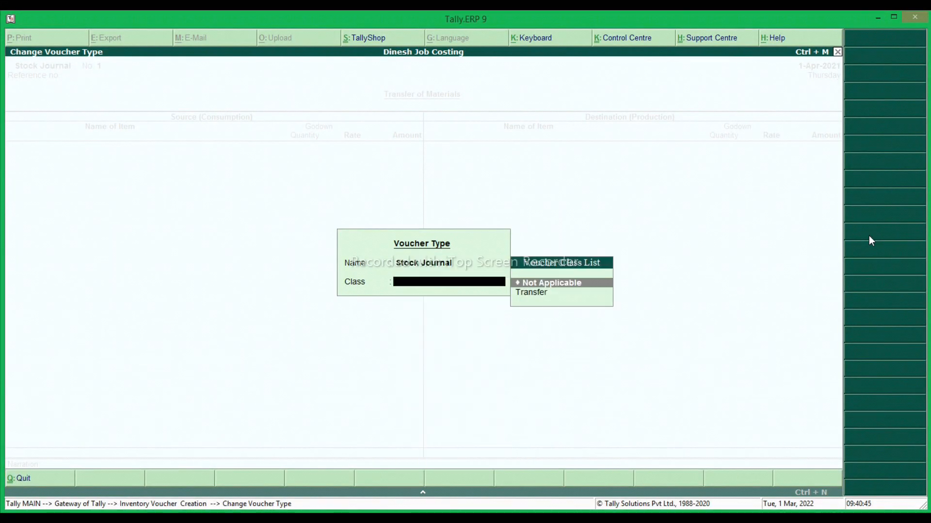
key(Down)
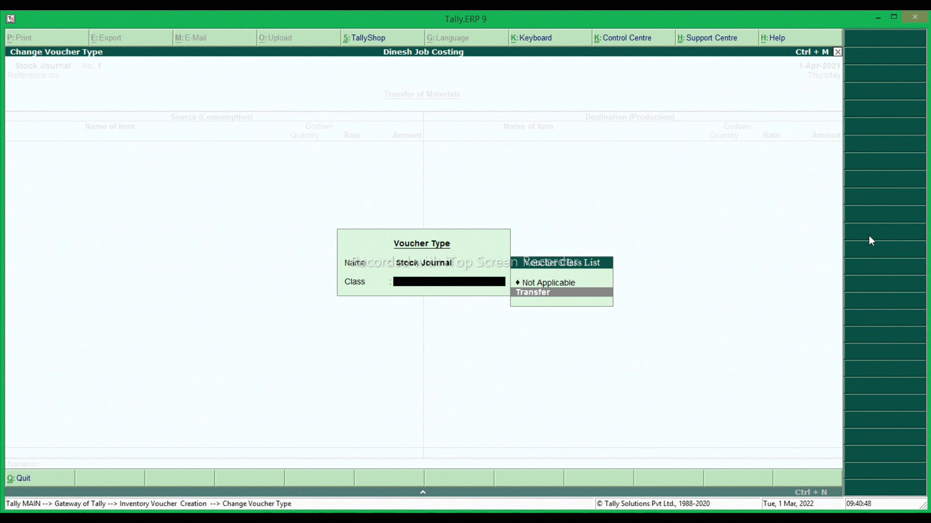
key(Return)
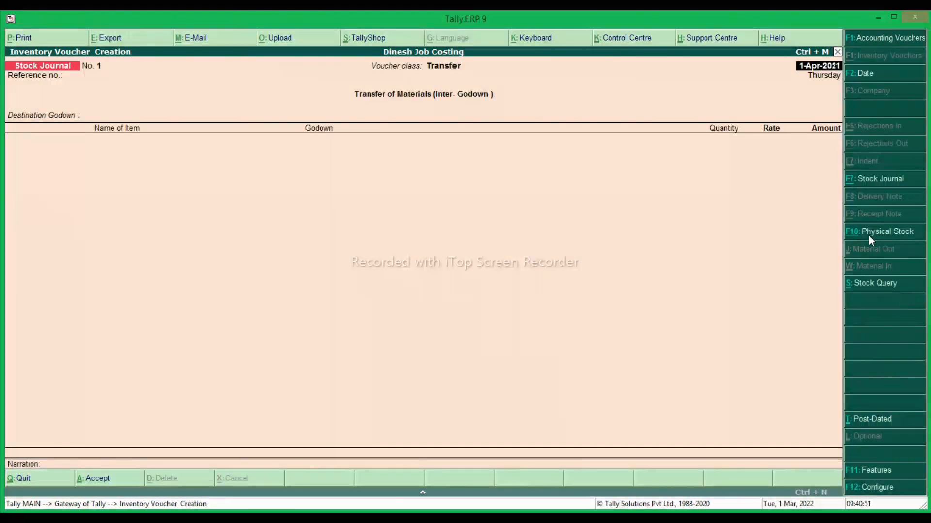
Keep the voucher date, leave the reference number blank, and set the destination godown to Computer Assembling Godown
key(Return)
key(Return)
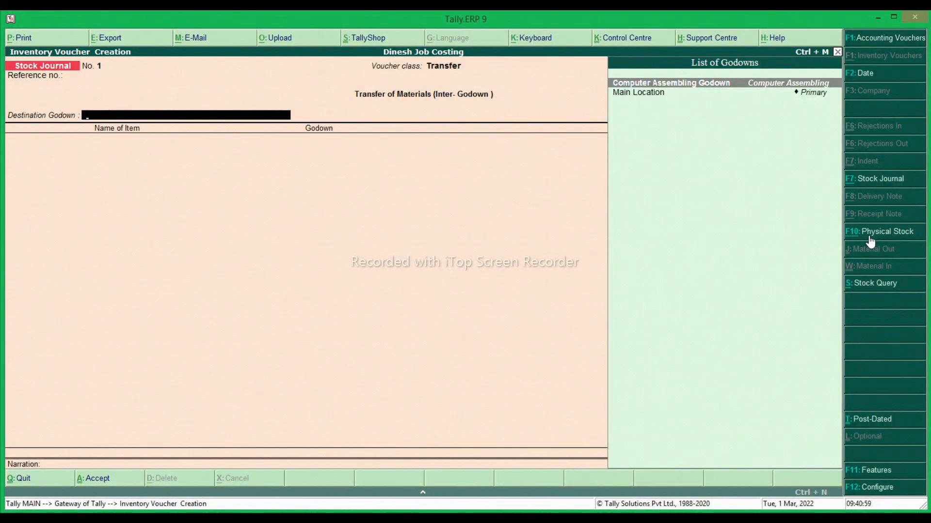
key(Return)
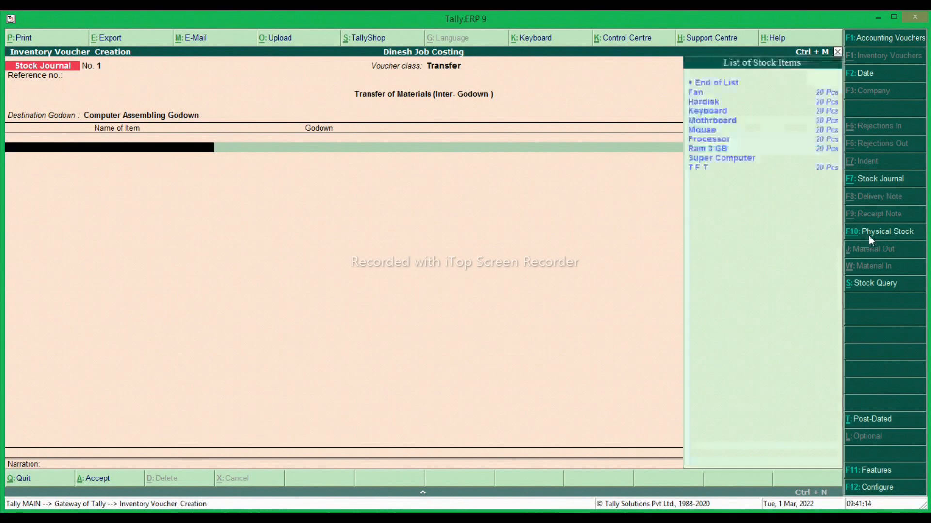
Add Fan to the transfer from Main Location with a quantity of 10 Pcs, keeping the default rate
key(Down)
key(Return)
key(Down)
key(Down)
key(Down)
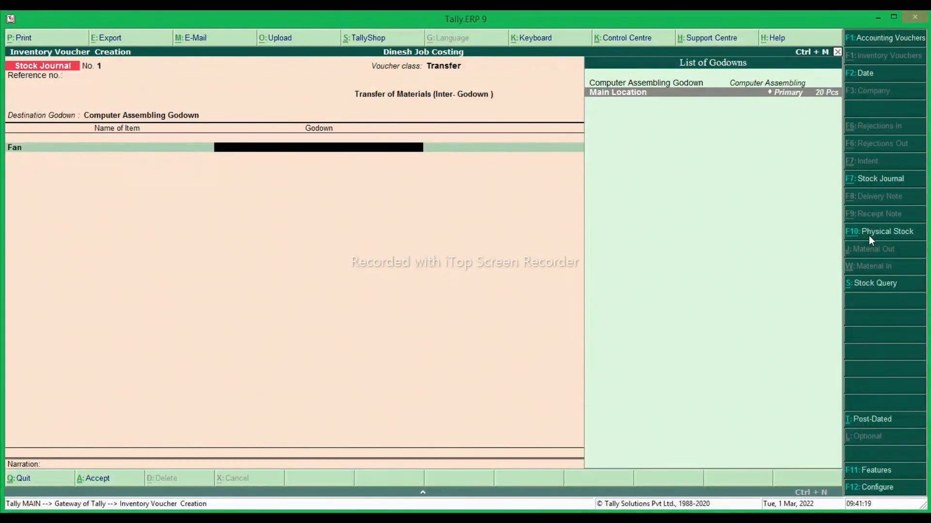
key(Return)
text(1 Pcs)
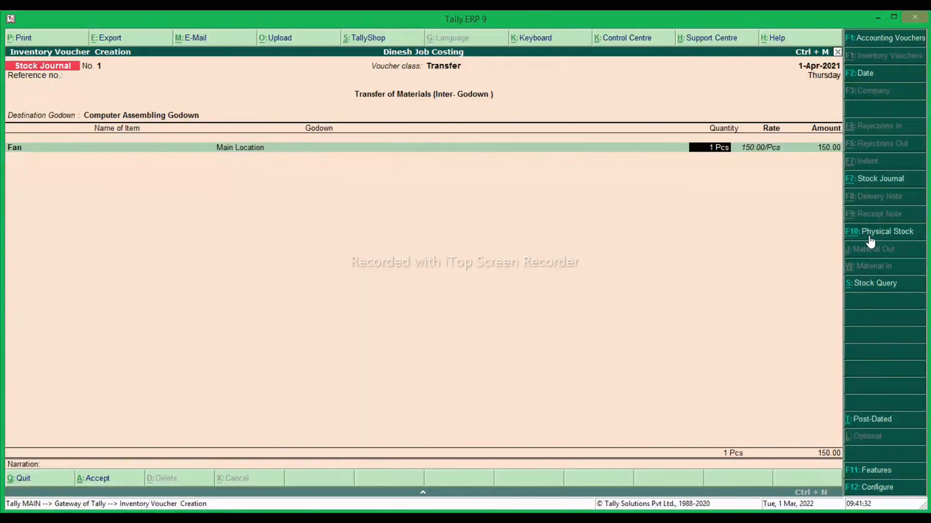
text(10)
key(Return)
key(Return)
key(Return)
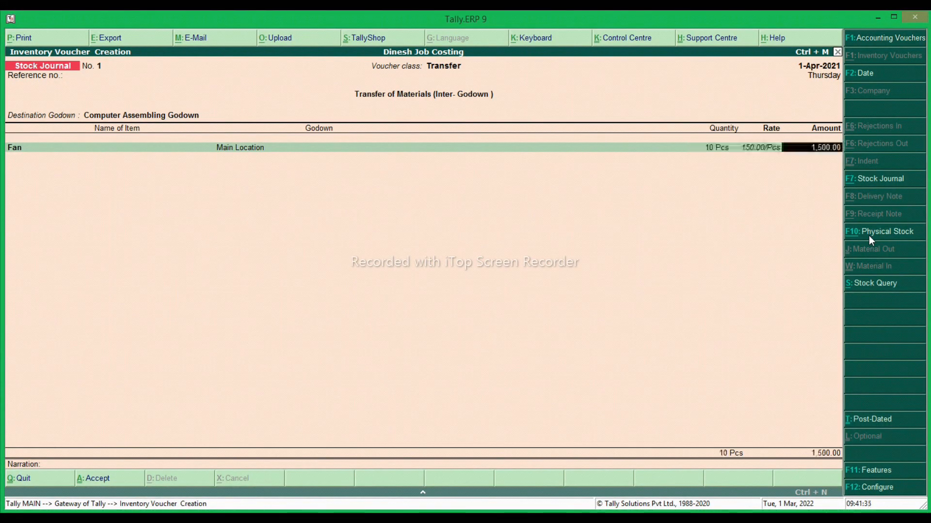
Add Hardisk to the transfer from Main Location with a quantity of 10 Pcs, keeping the default rate
key(Down)
key(Down)
key(Return)
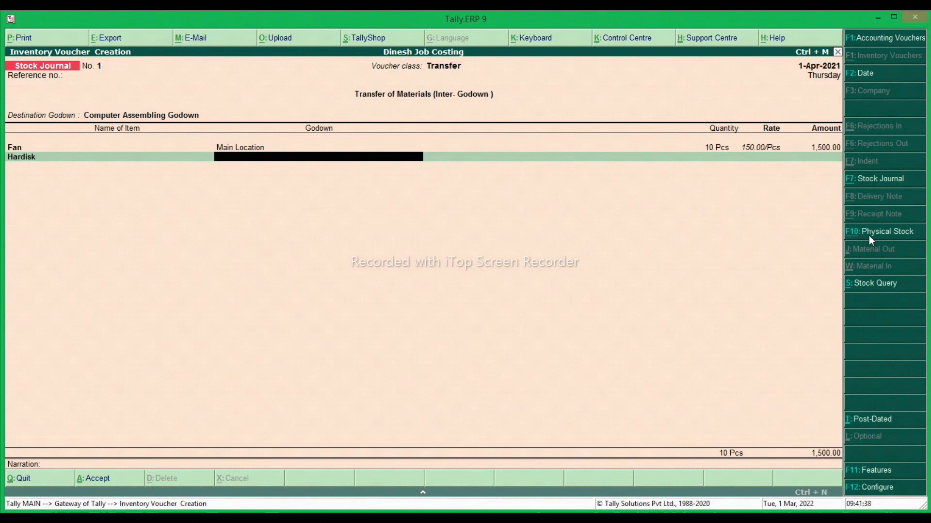
key(Return)
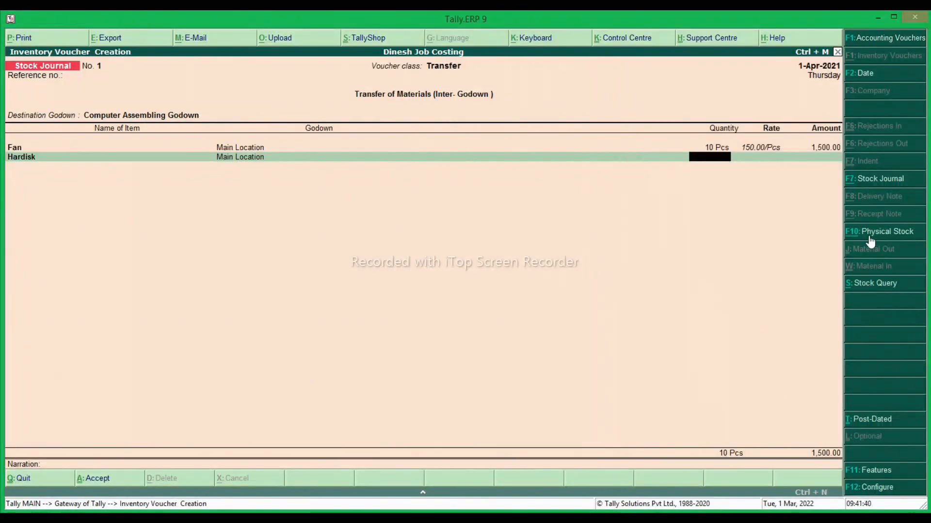
text(10)
key(Return)
key(Return)
key(Return)
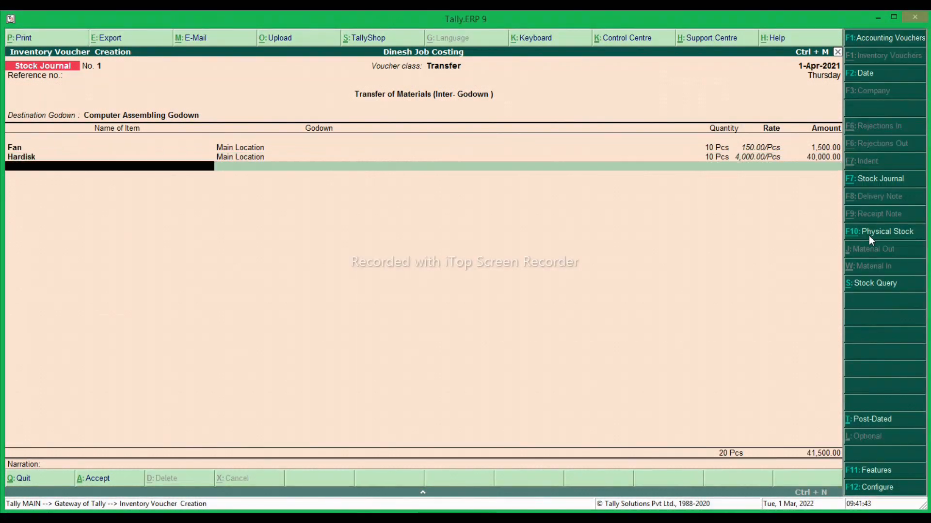
Add Keyboard to the transfer from Main Location with a quantity of 10 Pcs, keeping the default rate
key(Down)
key(Down)
key(Down)
key(Return)
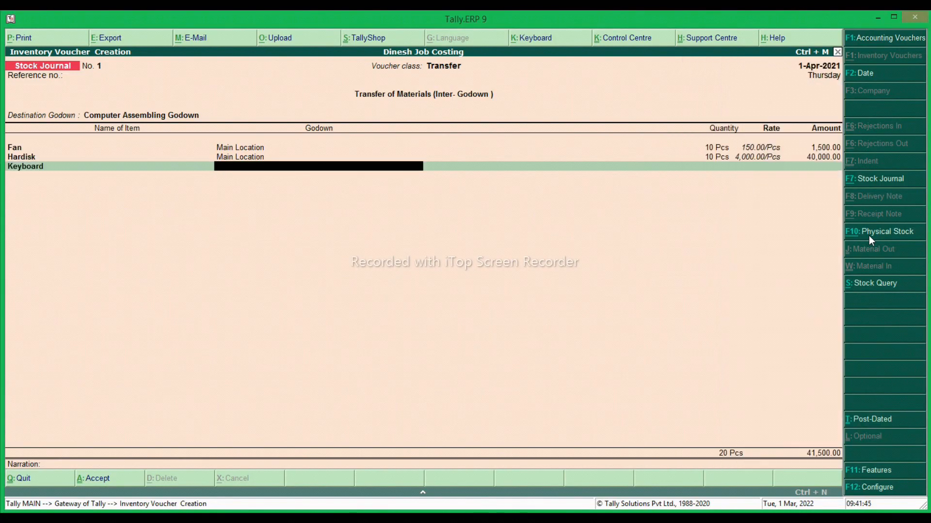
key(Down)
key(Return)
text(10)
key(Return)
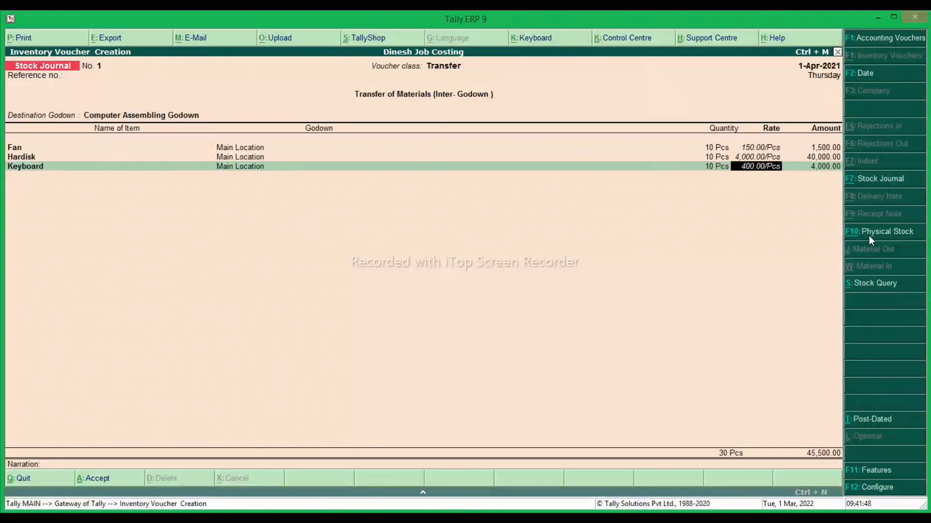
key(Return)
key(Return)
Add Mothrboard to the transfer from Main Location with a quantity of 10 Pcs, keeping the default rate
key(Down)
key(Down)
key(Down)
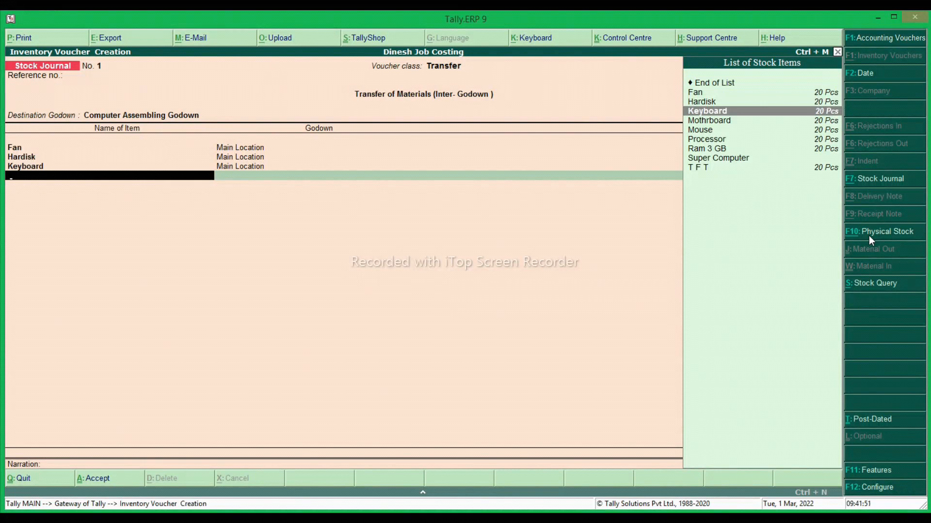
key(Down)
key(Return)
key(Down)
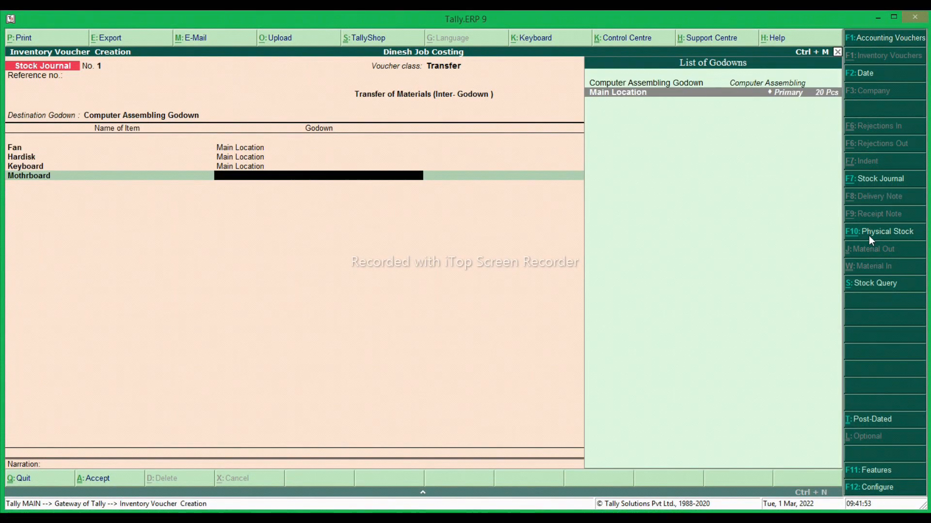
key(Return)
text(10)
key(Return)
key(Return)
key(Return)
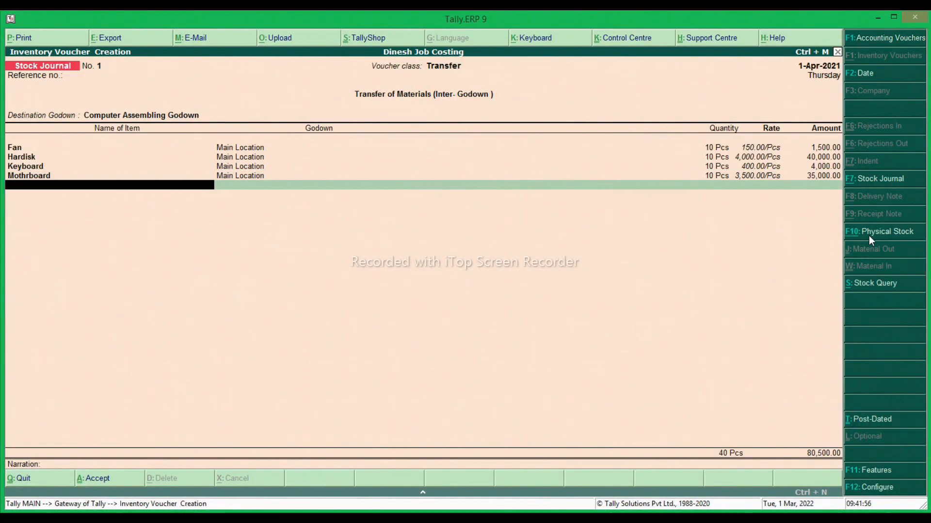
Add Mouse to the transfer from Main Location with a quantity of 10 Pcs, keeping the default rate
key(Down)
key(Down)
key(Down)
key(Down)
key(Down)
key(Return)
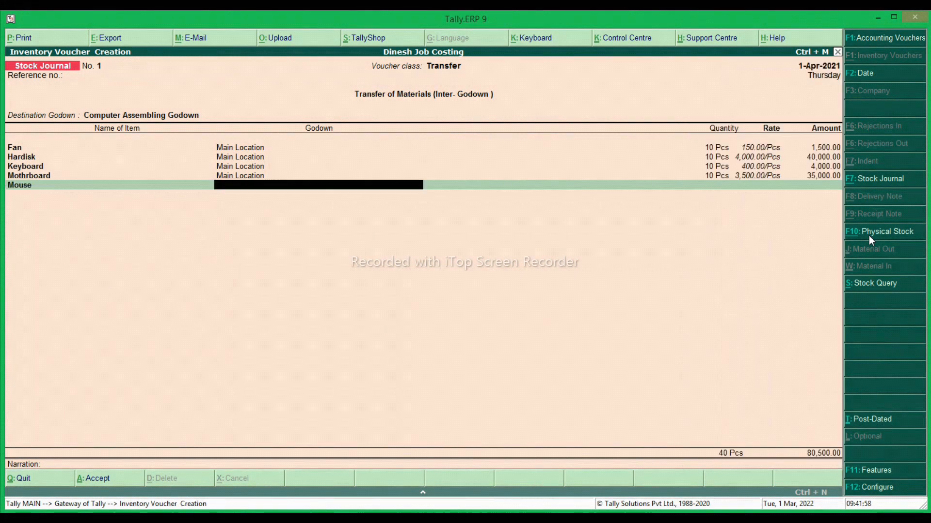
key(Down)
key(Return)
text(10)
key(Return)
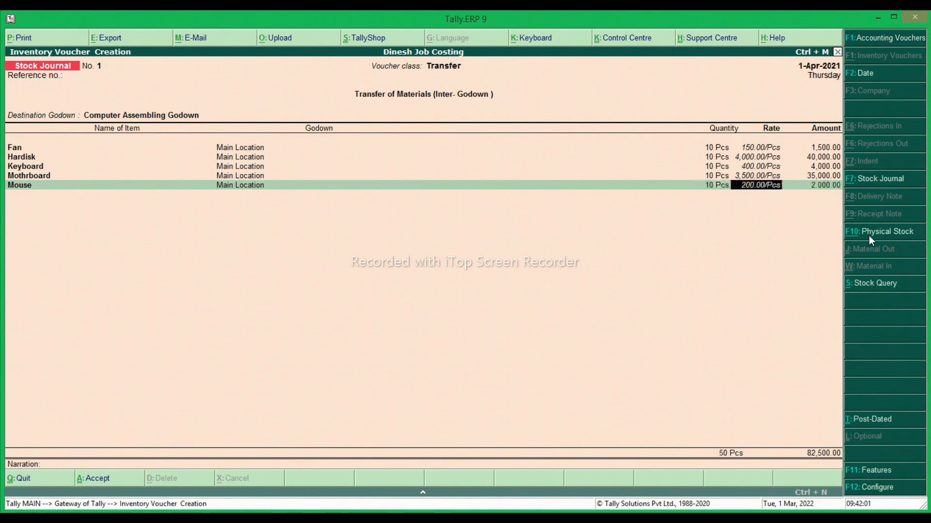
key(Return)
key(Return)
Add Processor to the transfer from Main Location with a quantity of 10 Pcs, keeping the default rate
key(Down)
key(Down)
key(Down)
key(Down)
key(Down)
key(Down)
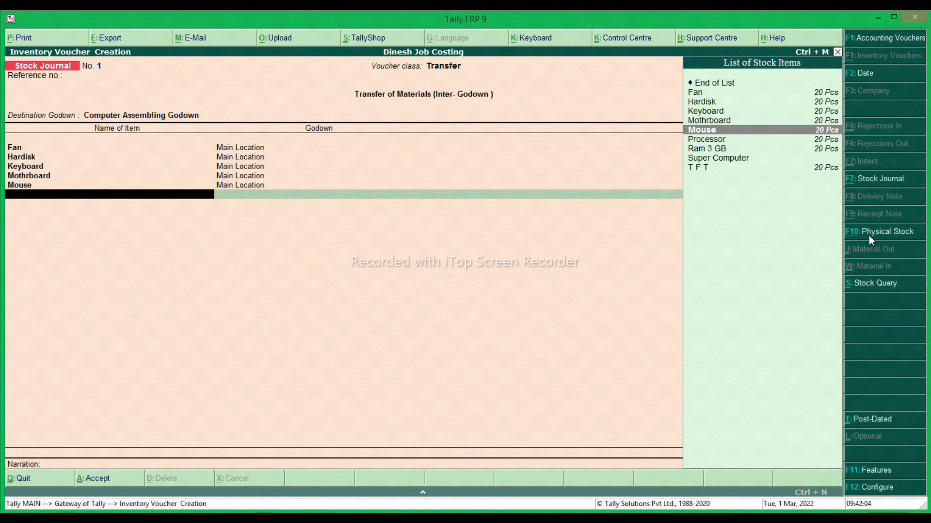
key(Return)
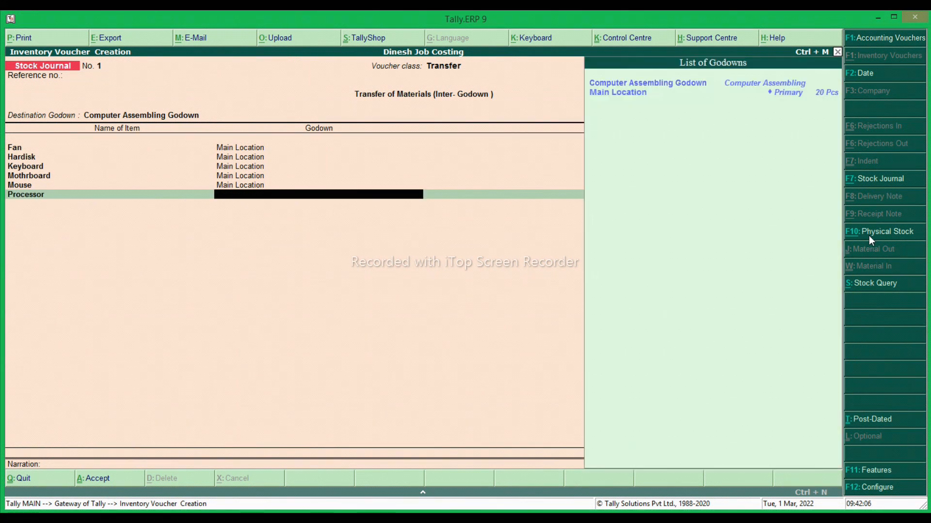
key(Down)
key(Return)
text(10)
key(Return)
key(Return)
key(Return)
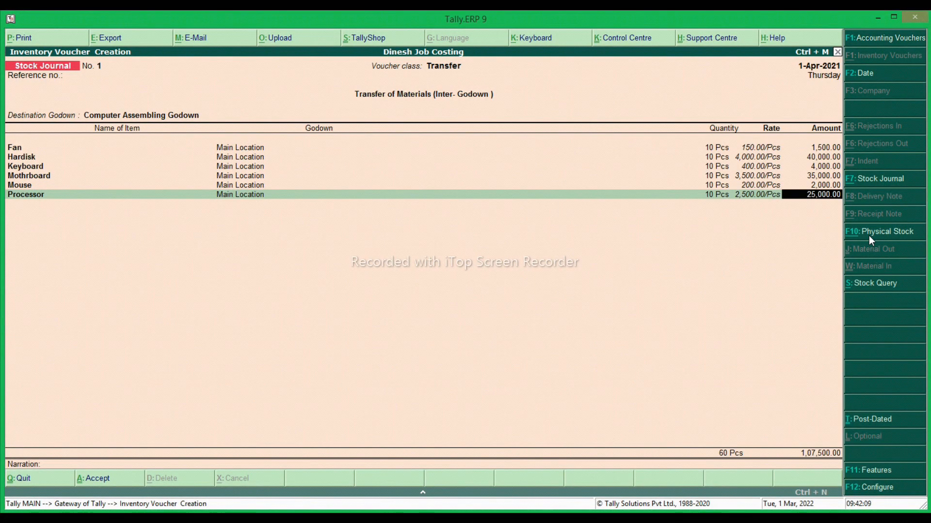
Add Ram 3 GB to the transfer from Main Location with a quantity of 10 Pcs, keeping the default rate
key(Down)
key(Down)
key(Down)
key(Down)
key(Down)
key(Down)
key(Down)
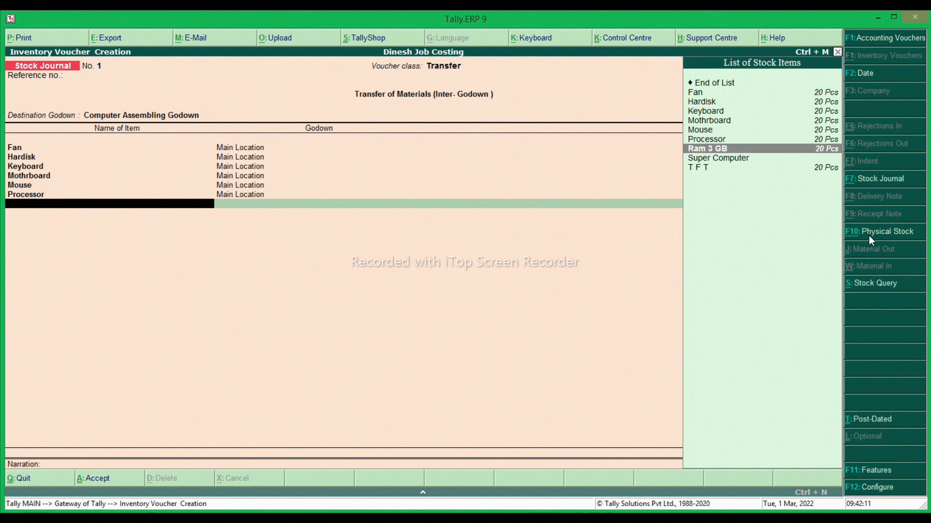
key(Return)
key(Return)
text(10)
key(Return)
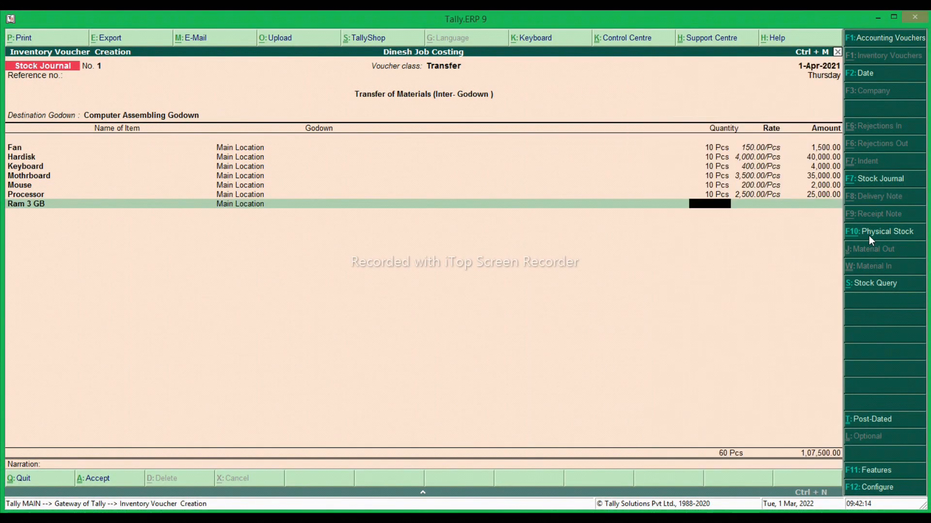
key(Return)
key(Return)
Add T F T to the transfer from Main Location with a quantity of 10 Pcs, keeping the default rate
key(Down)
key(Down)
key(Down)
key(Down)
key(Down)
key(Down)
key(Down)
key(Down)
key(Down)
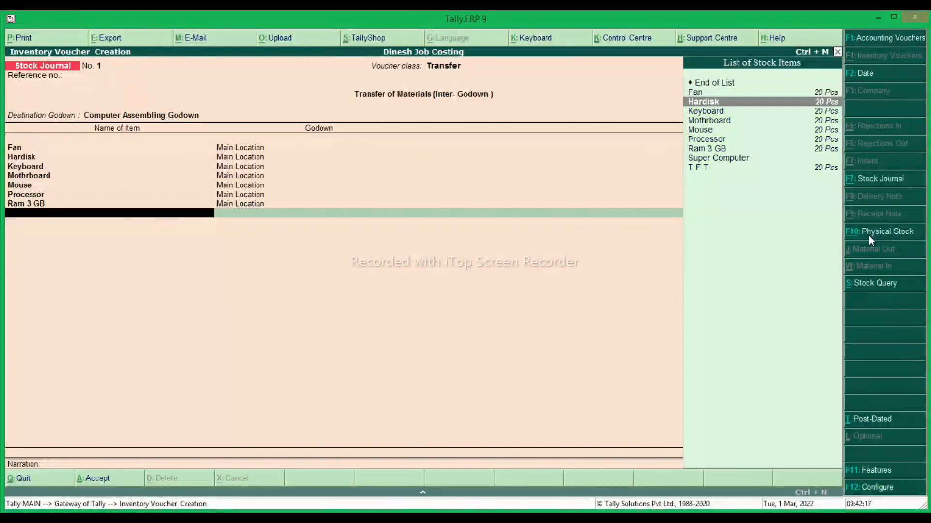
key(Return)
key(Return)
text(10 Pcs)
key(Return)
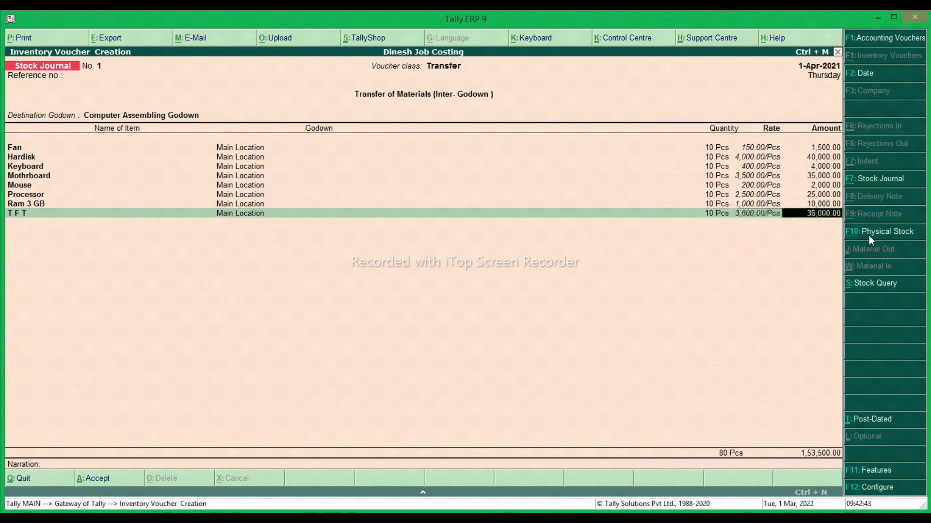
key(Return)
key(Return)
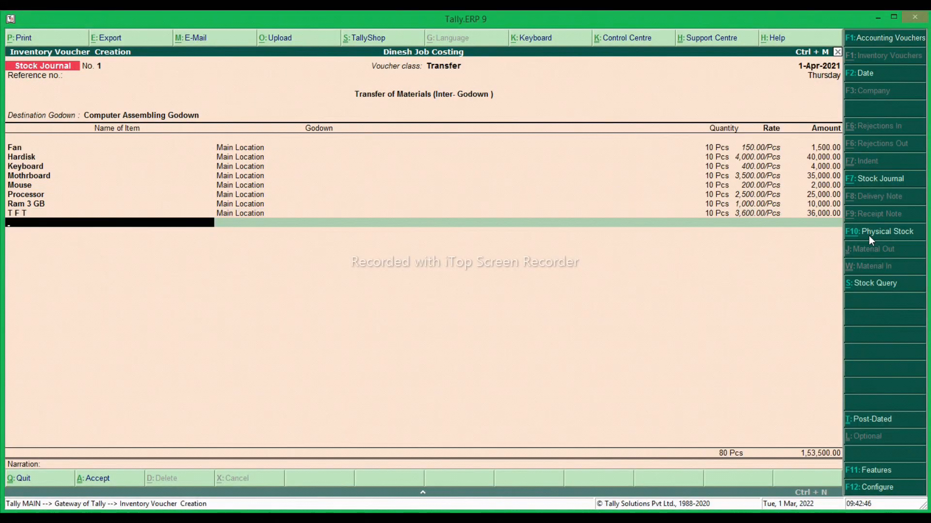
End the item list, save the transfer voucher without a narration, and return to the Gateway of Tally
key(Return)
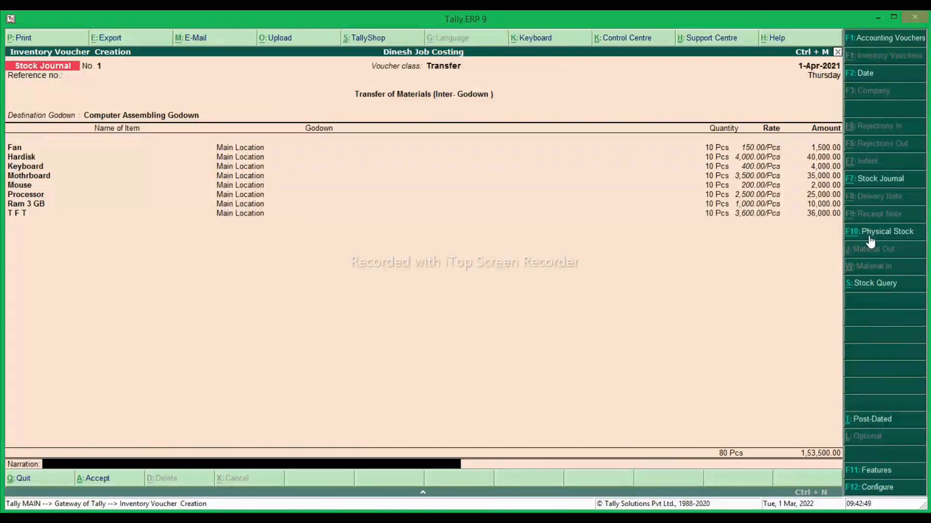
key(Return)
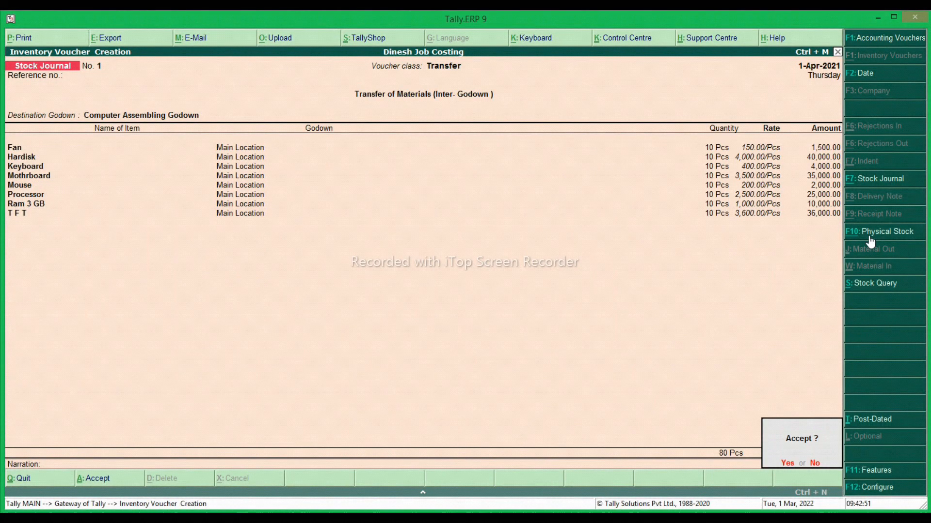
key(Return)
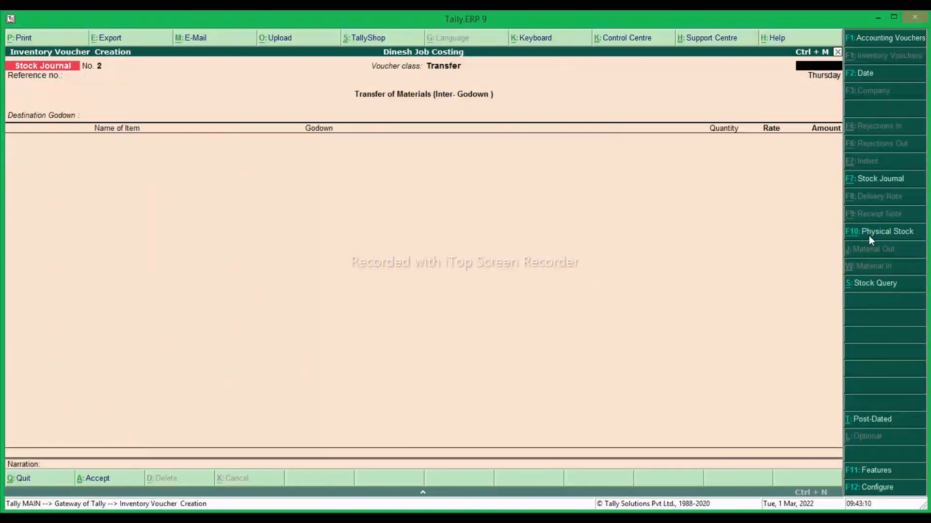
key(Escape)
key(y)
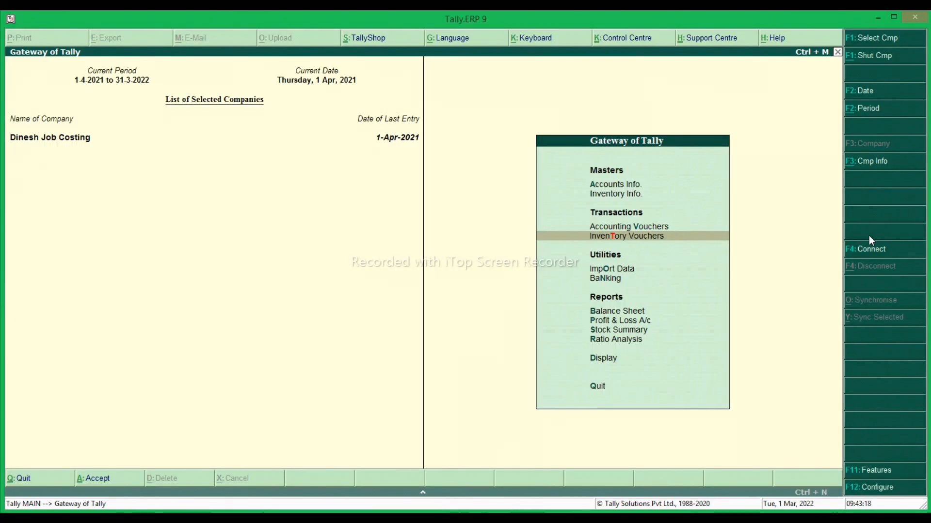
Open a new inventory voucher and change its type to Manufacturing, leaving the reference number empty
key(Return)
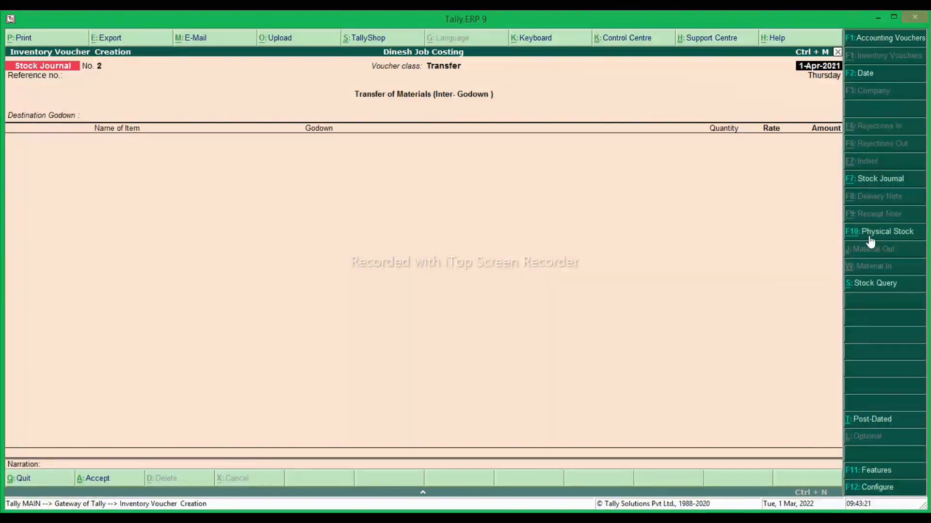
key(F7)
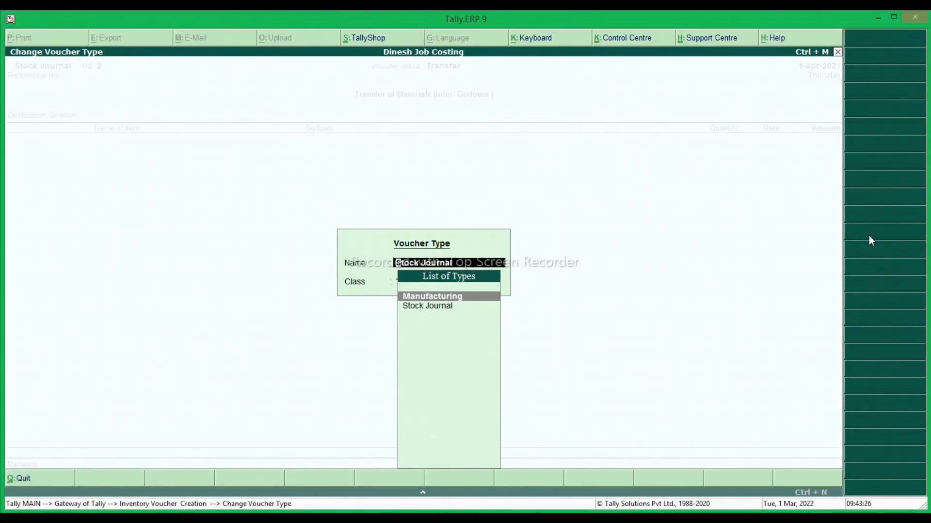
key(Return)
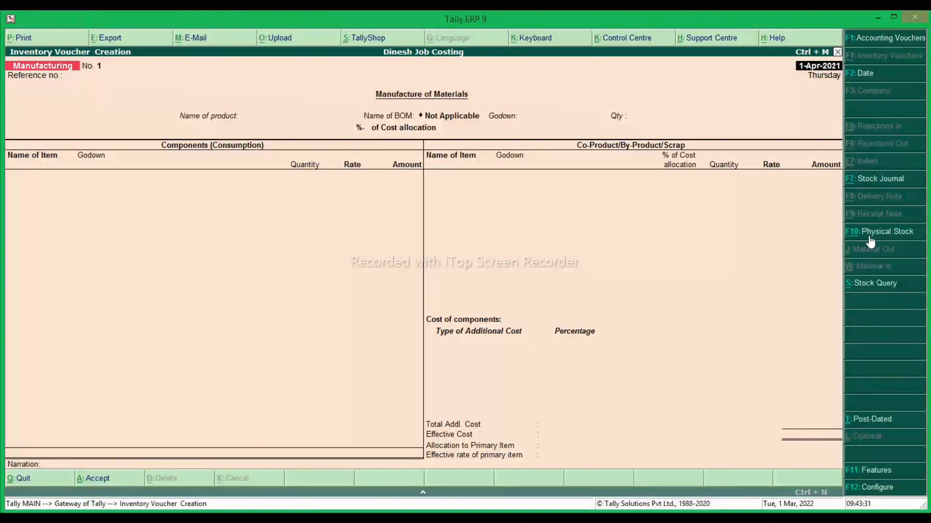
key(Return)
key(Return)
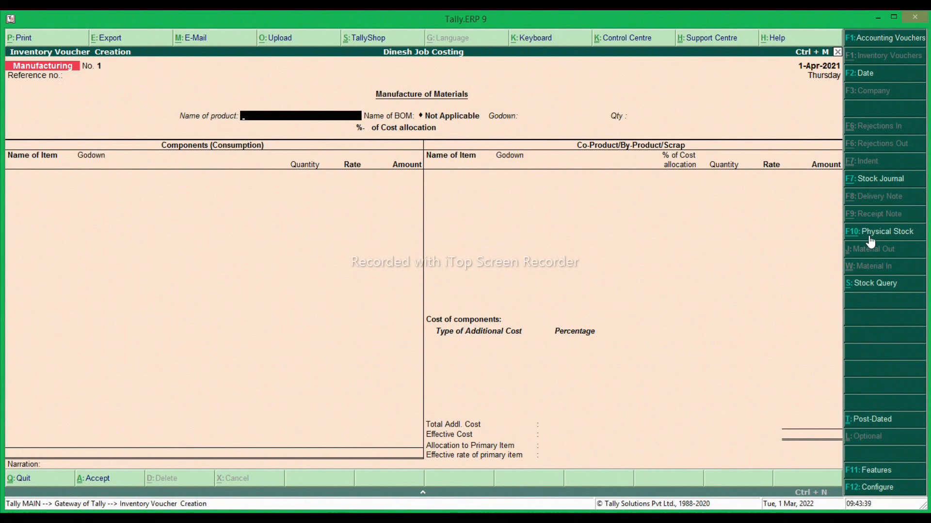
Choose Super Computer as the product to manufacture, using the bill of materials named Computer
key(space)
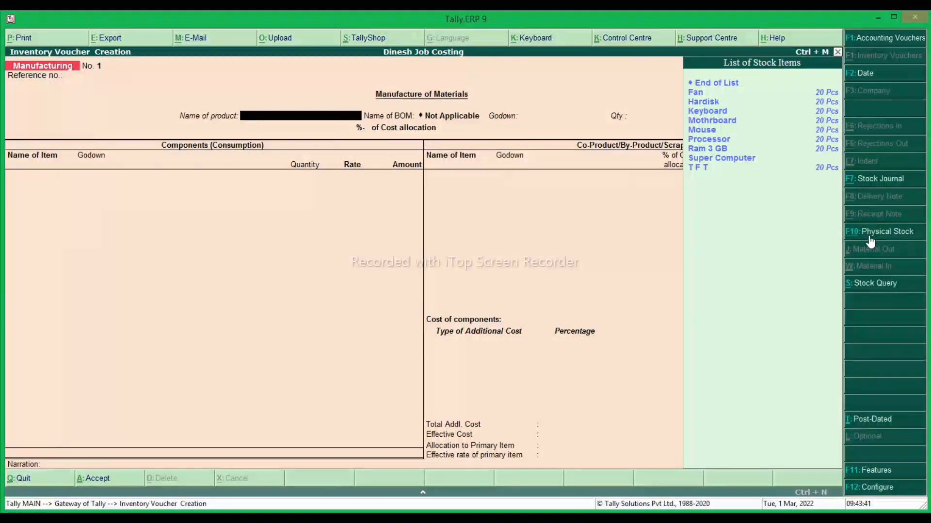
key(Down)
key(Down)
key(Down)
key(Down)
key(Down)
key(Down)
key(Down)
key(Down)
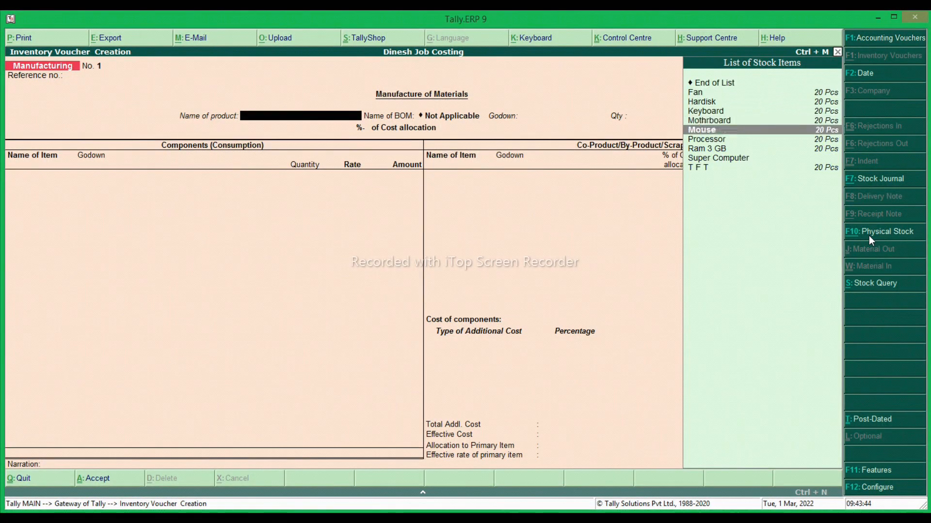
key(Return)
key(Return)
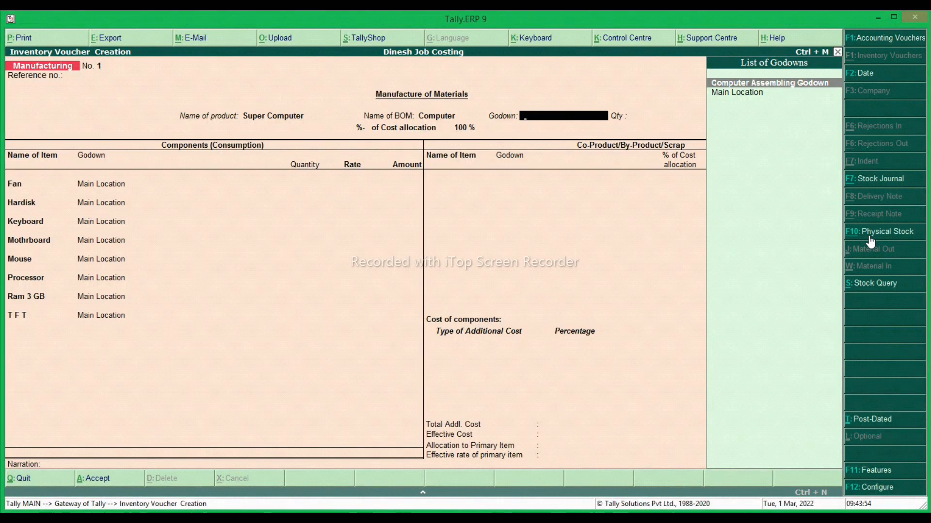
Set the product's godown to Computer Assembling Godown and its manufactured quantity to 10 Pcs
key(Return)
text(1)
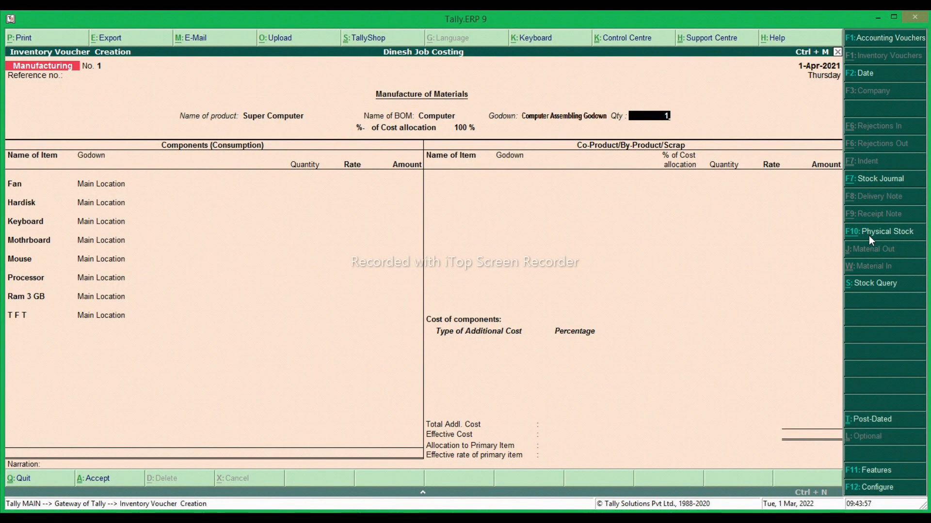
text(0)
key(Return)
Accept all components from Fan to T F T with their default godown, quantity and rate, and end the component and co-product lists
key(Return)
key(Return)
key(Return)
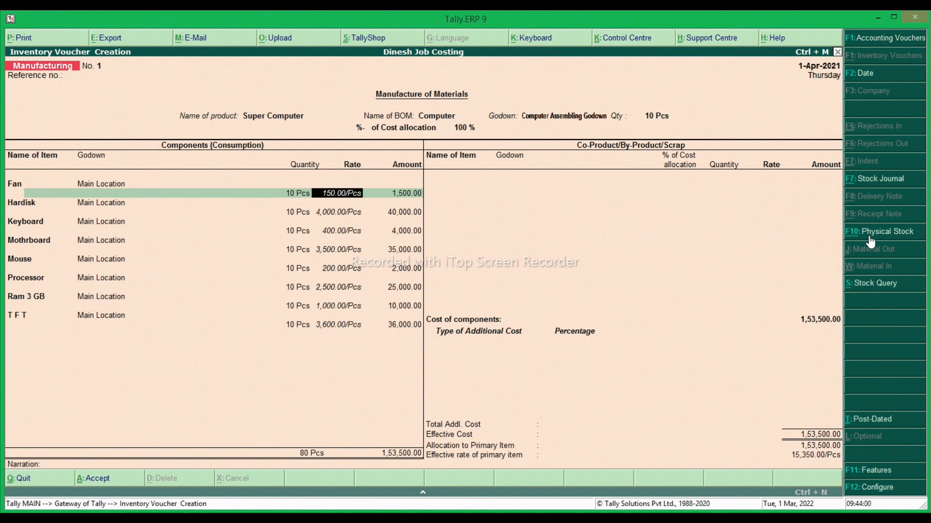
key(Return)
key(Return)
key(Return)
key(Return)
key(Return)
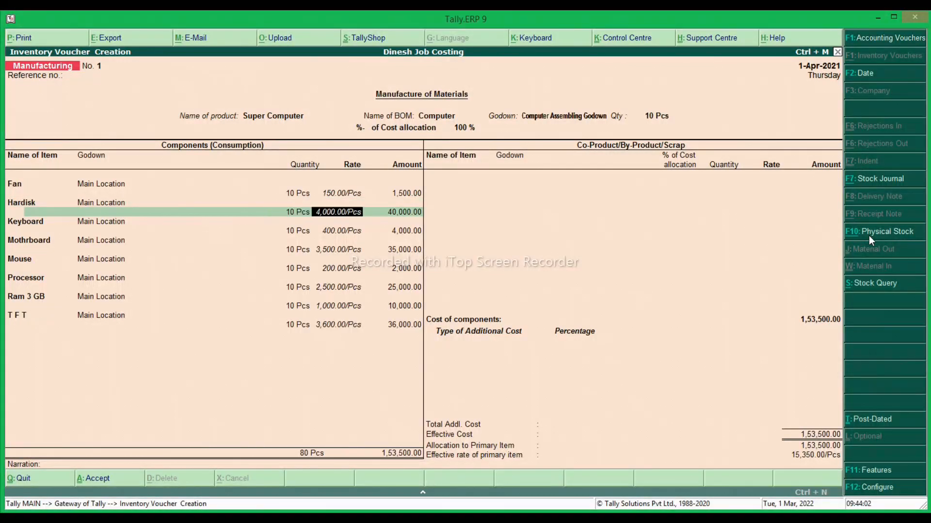
key(Return)
key(Return)
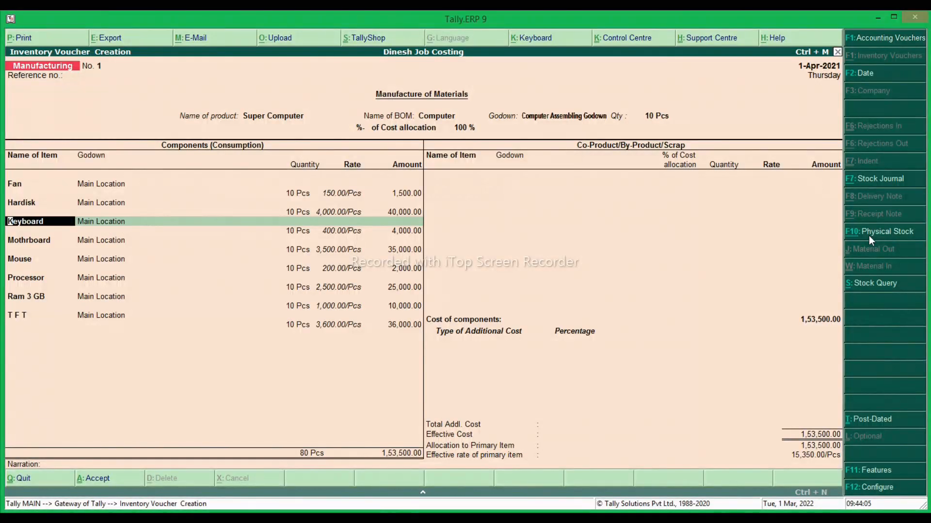
key(Return)
key(Return)
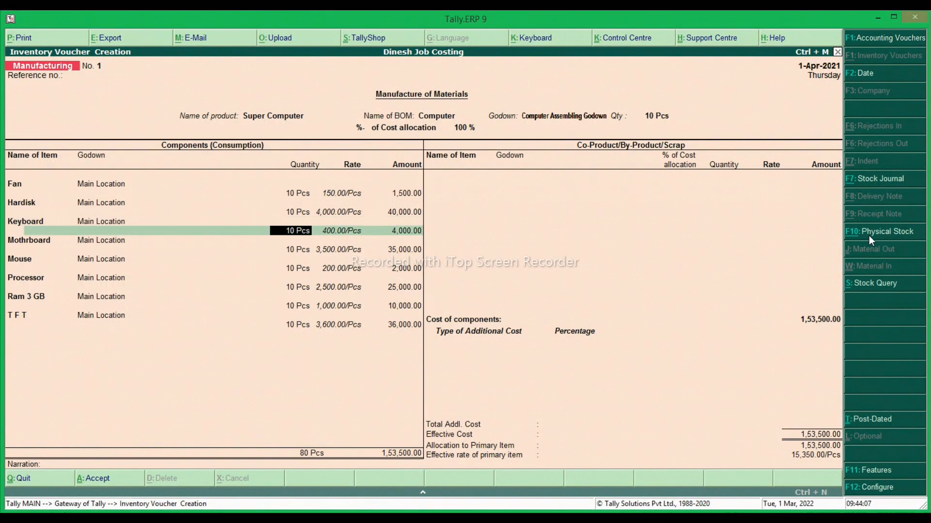
key(Return)
key(Return)
key(Return)
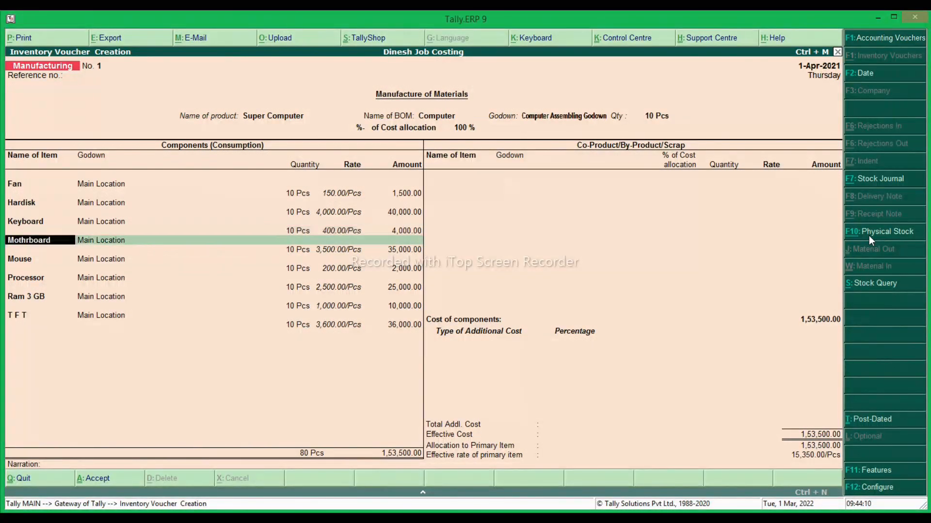
key(Return)
key(Return)
key(Return)
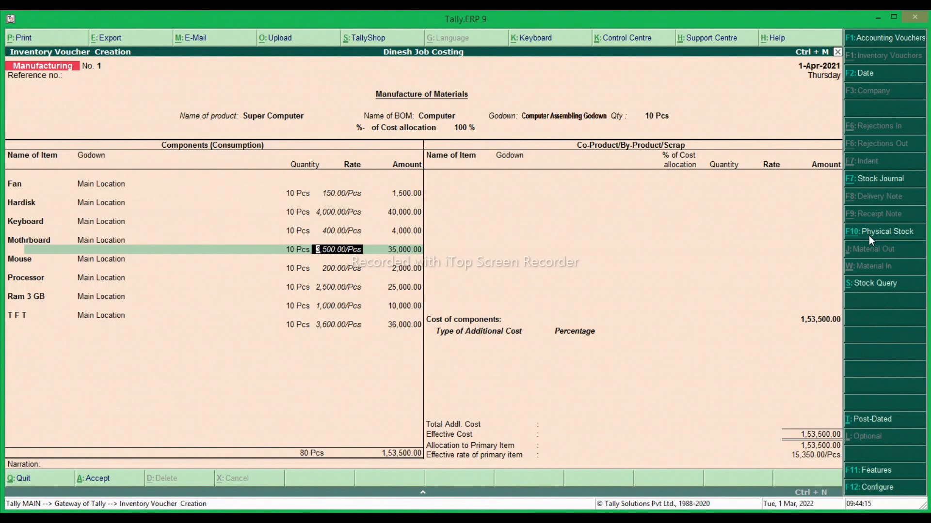
key(Return)
key(Return)
key(Return)
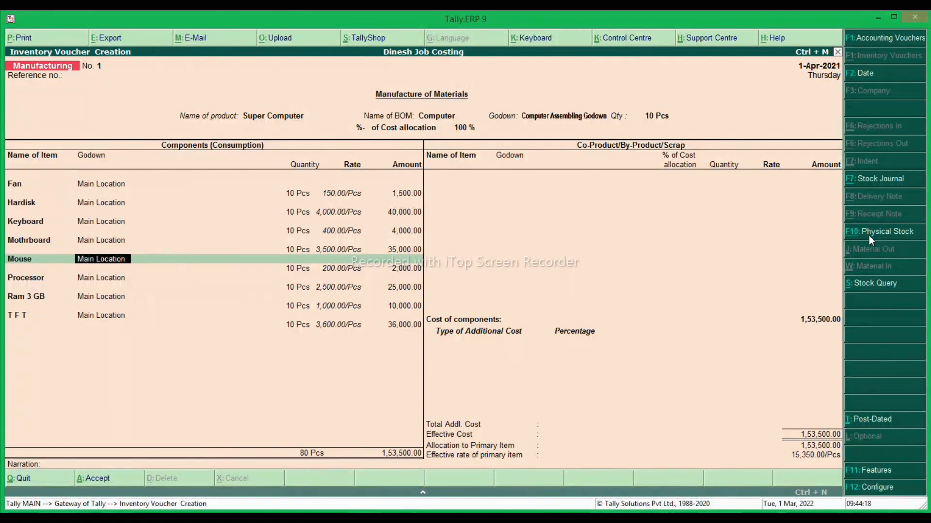
key(Return)
key(Return)
key(Return)
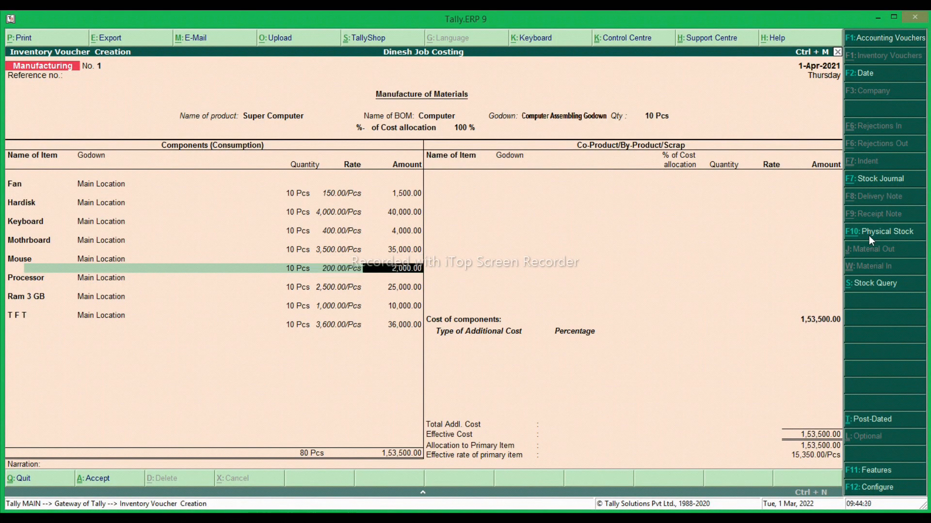
key(Return)
key(Return)
key(Return)
key(Return)
key(Return)
key(Return)
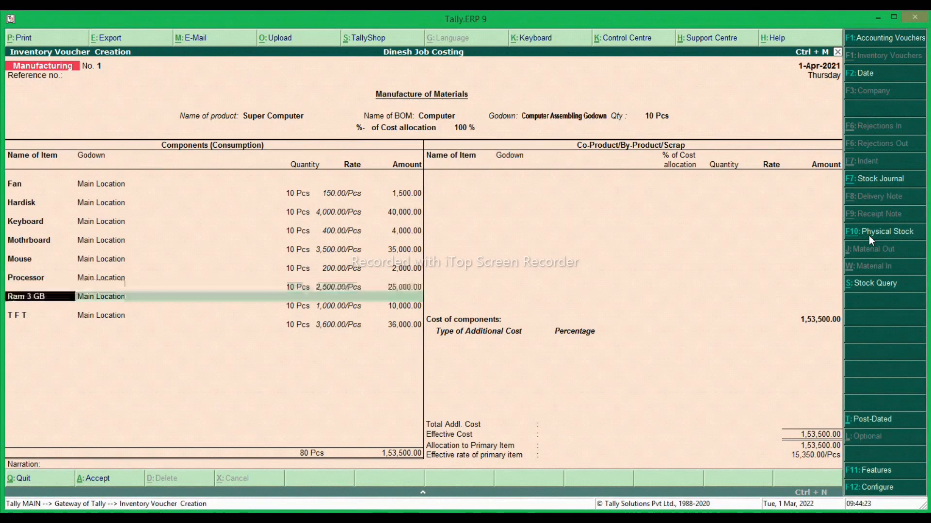
key(Return)
key(Return)
key(Return)
key(Return)
key(Return)
key(Return)
key(Return)
key(Return)
key(Return)
key(Return)
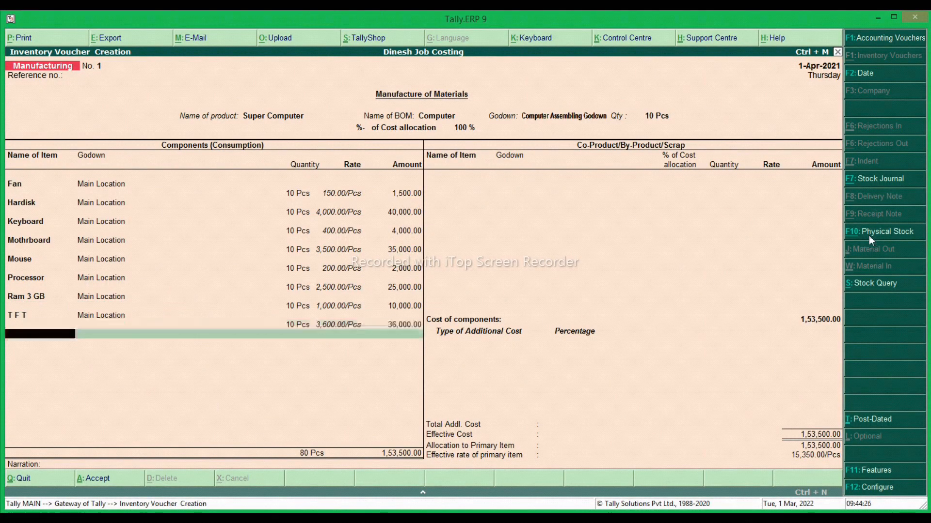
key(Return)
key(Return)
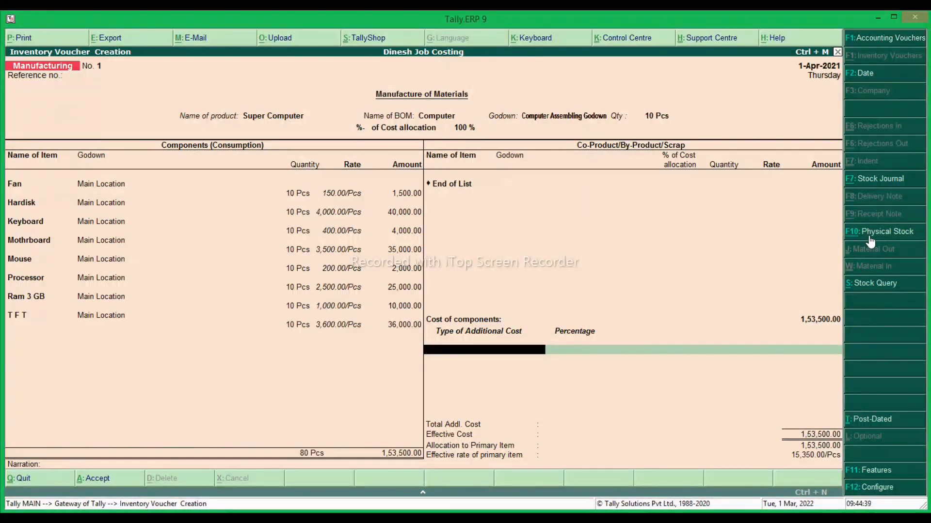
Start a new additional-cost ledger named Packing Charges and place it under Direct Expenses
key(alt+c)
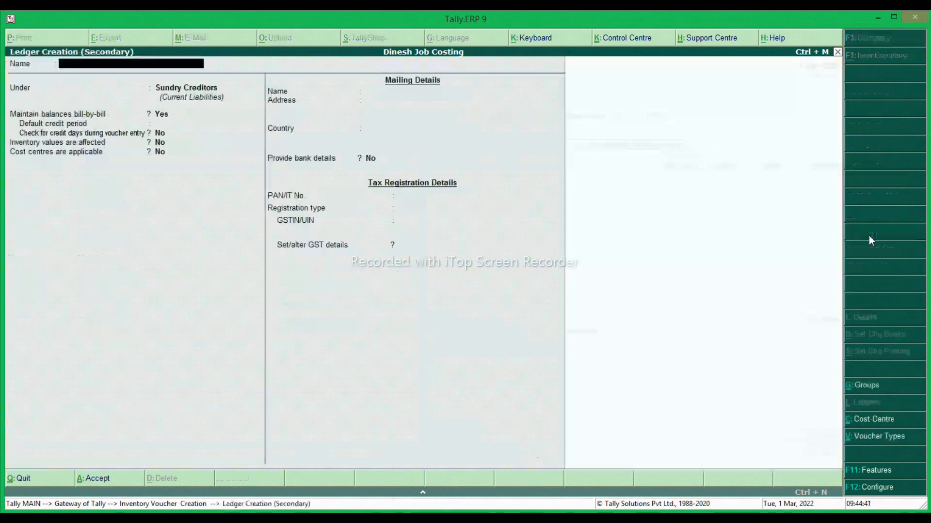
text(Pack)
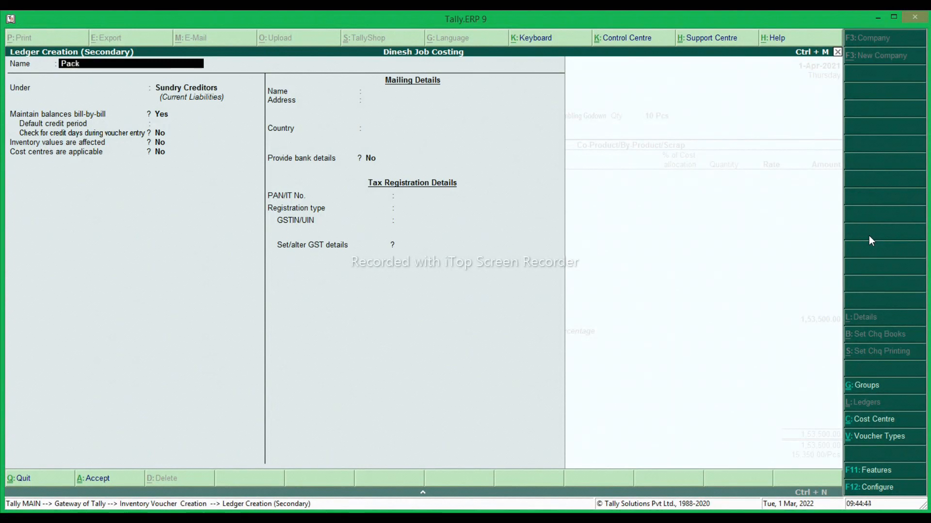
text(ing charges)
key(Return)
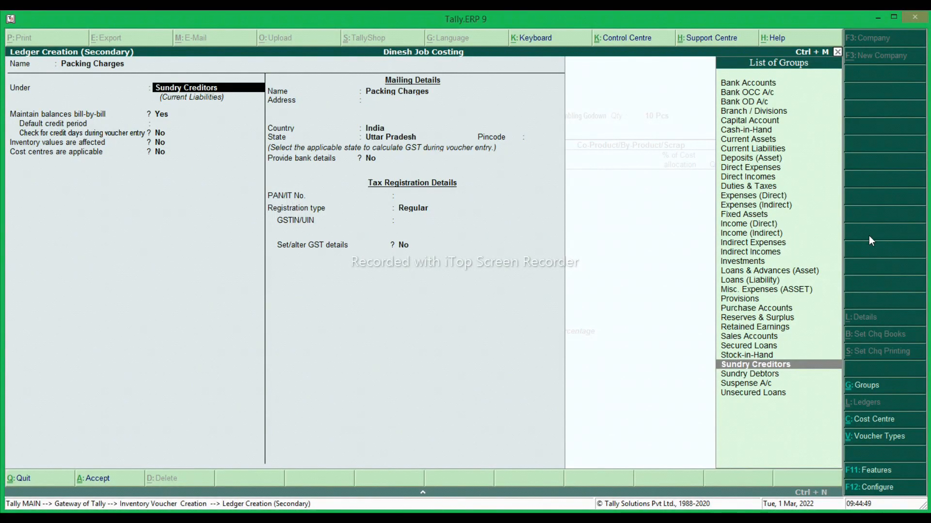
text(dir)
key(Return)
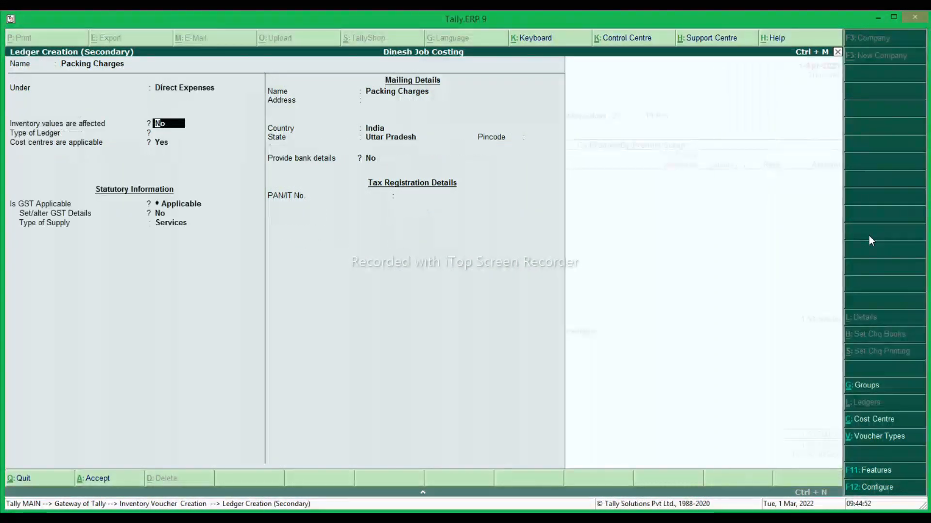
Save the Packing Charges ledger with its remaining default settings and enter 4000 as its additional cost
key(Return)
key(Return)
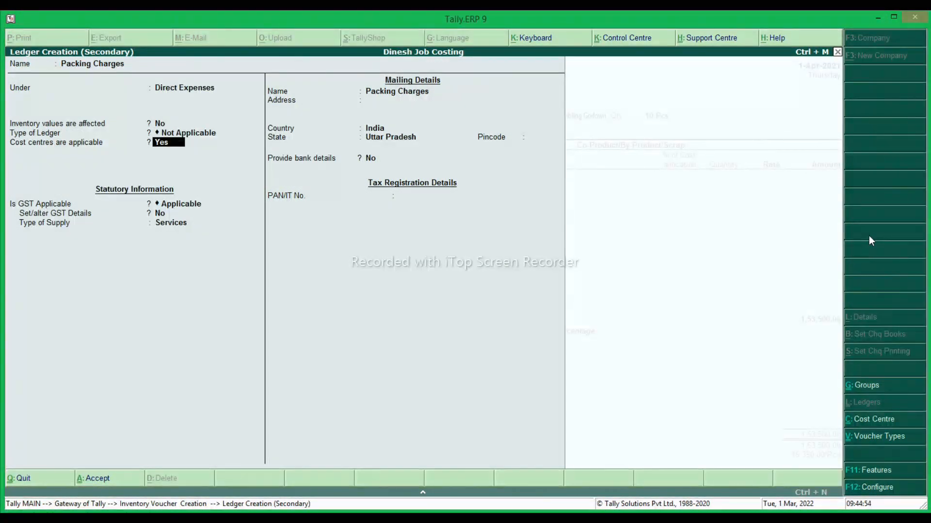
key(Return)
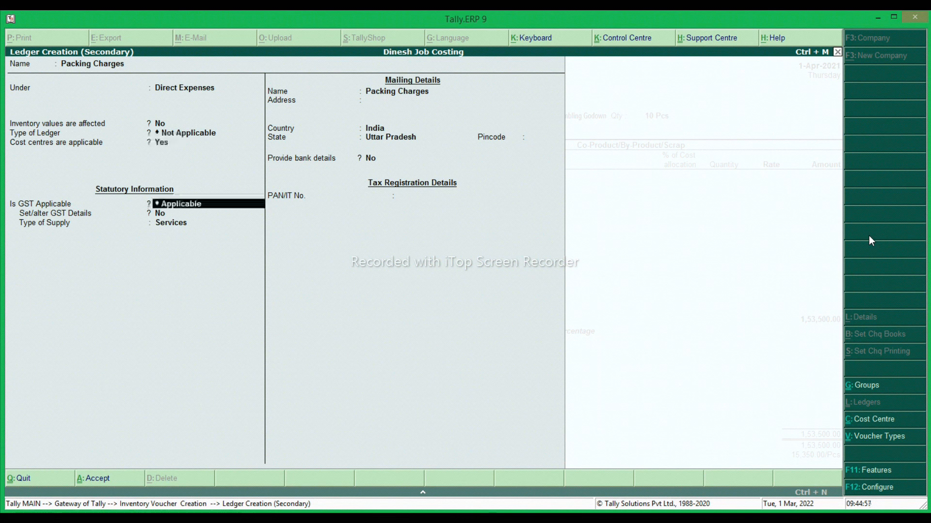
key(Return)
key(Return)
key(Return)
key(Return)
key(Return)
key(Return)
key(Return)
key(Return)
key(Return)
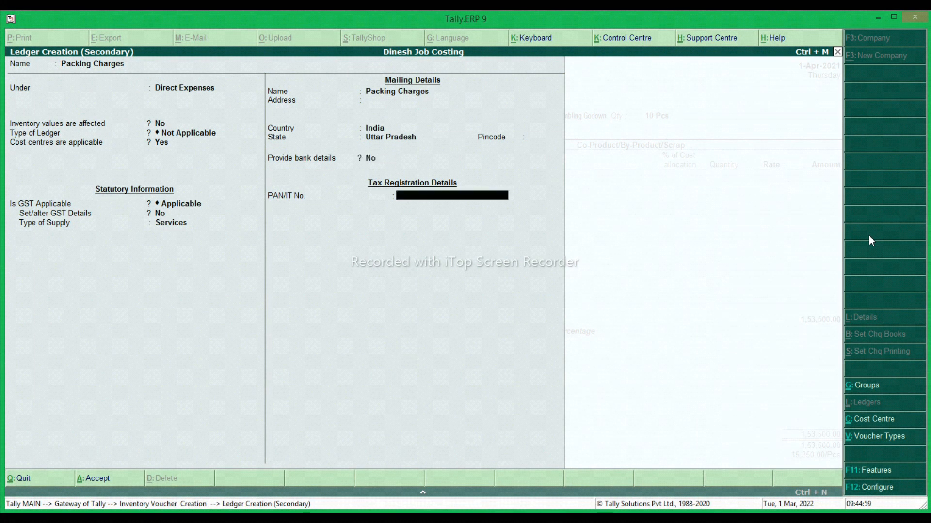
key(Return)
key(Return)
key(Return)
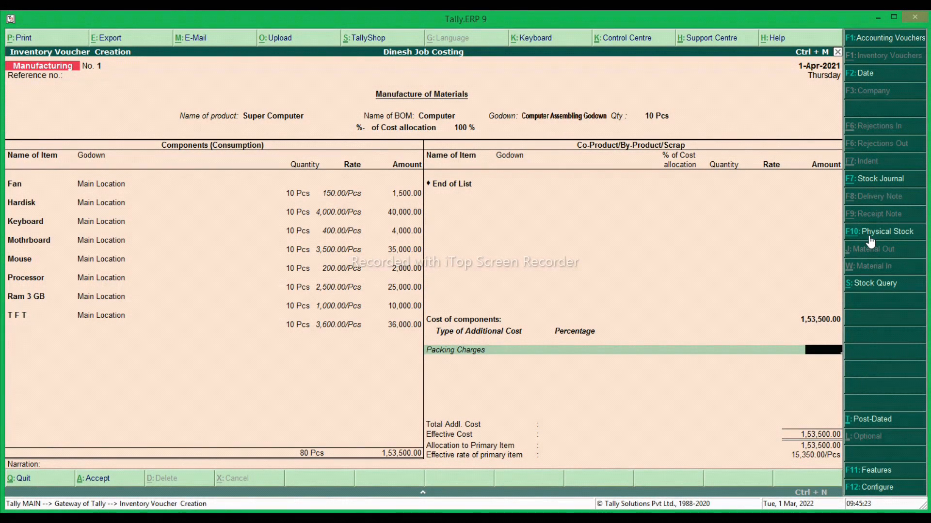
text(4000)
key(Return)
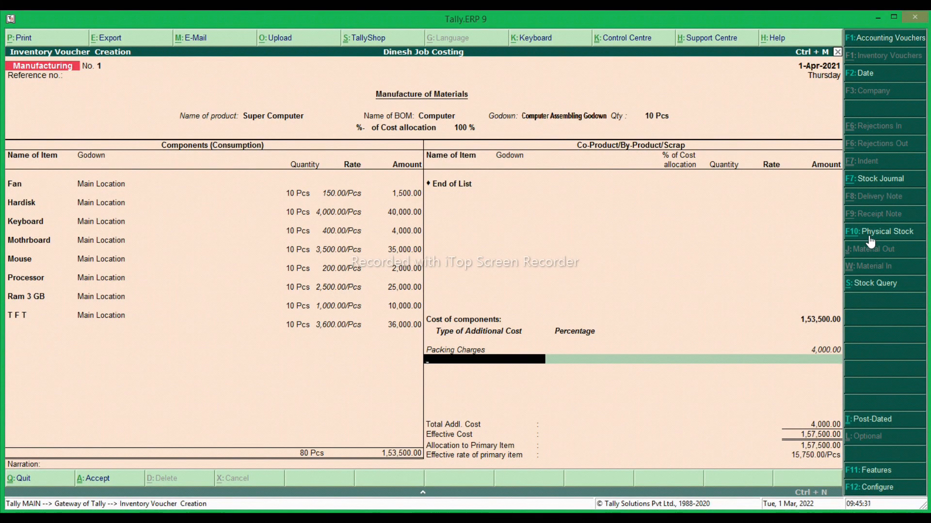
Create a second additional-cost ledger named Installation under Direct Expenses, keeping the default settings
key(alt+c)
text(Insta)
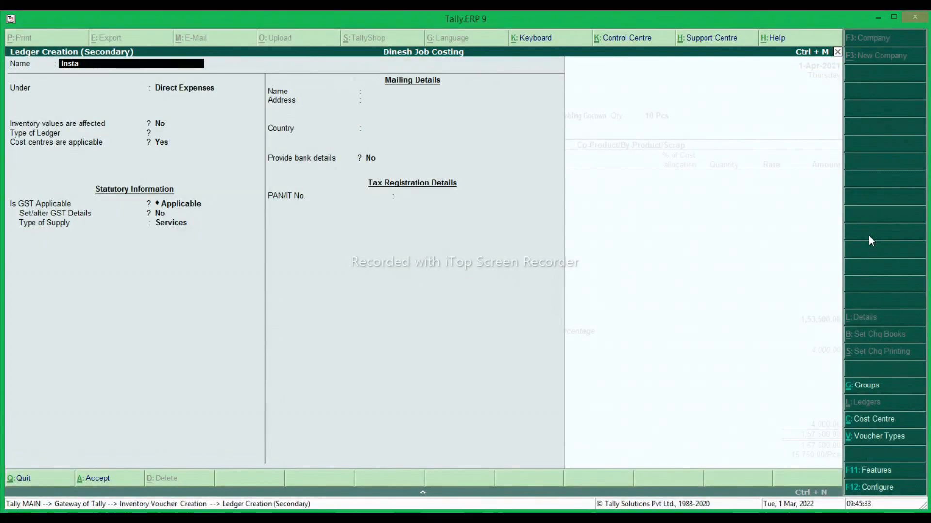
text(llation)
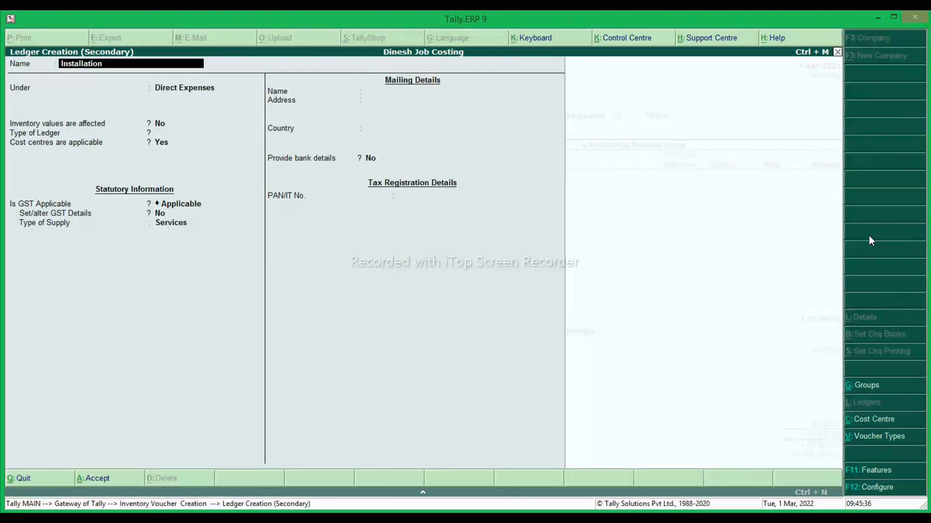
key(Return)
key(Return)
key(Return)
key(Return)
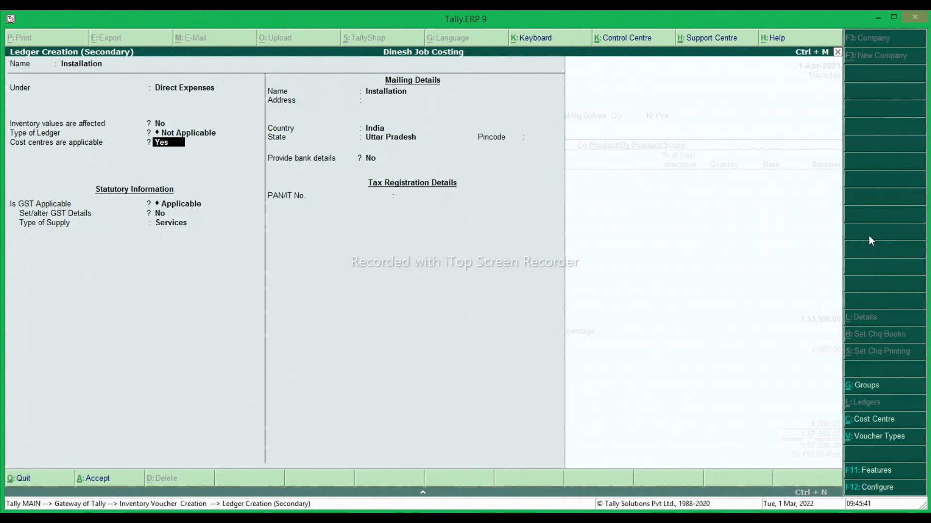
key(Return)
key(Return)
key(Return)
key(Return)
key(Return)
key(Return)
key(Return)
key(Return)
key(Return)
key(Return)
key(Return)
key(Return)
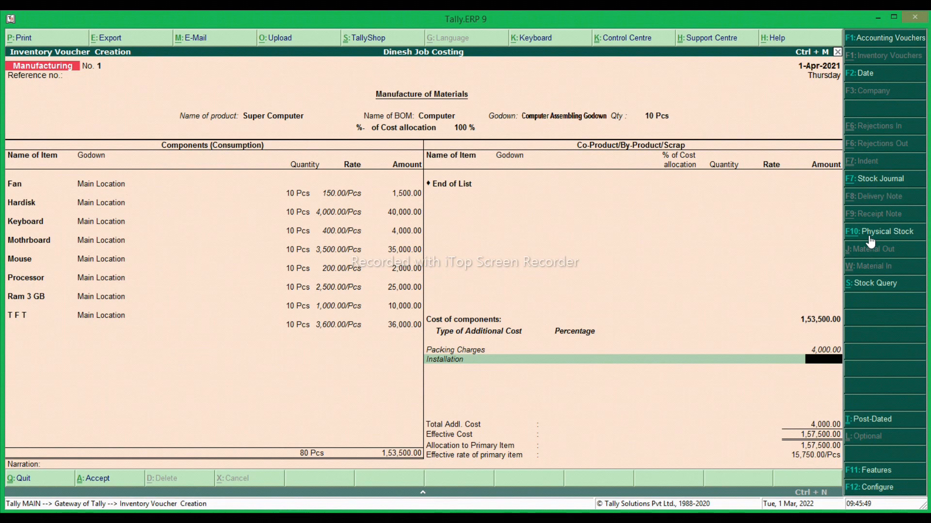
Enter 6000 as the Installation cost and save the manufacturing voucher without a narration
text(6000)
key(Return)
key(Return)
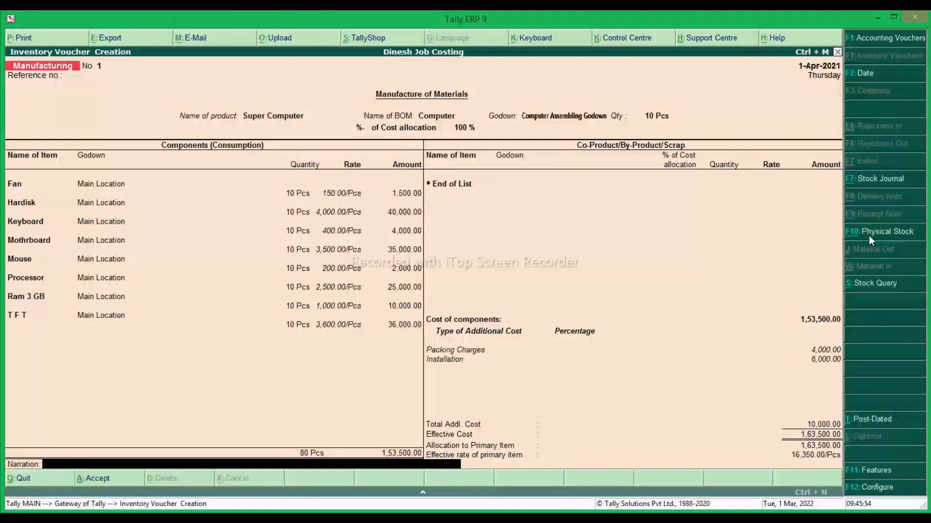
key(Return)
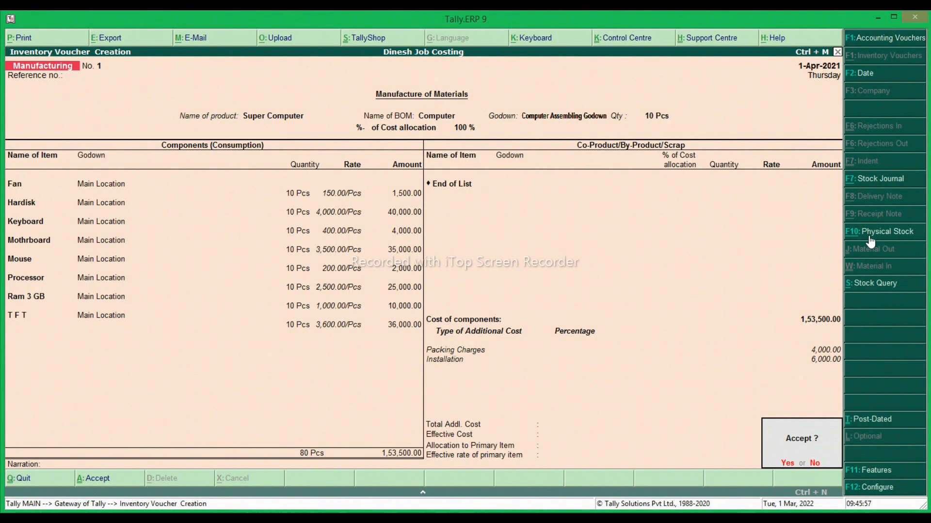
key(Return)
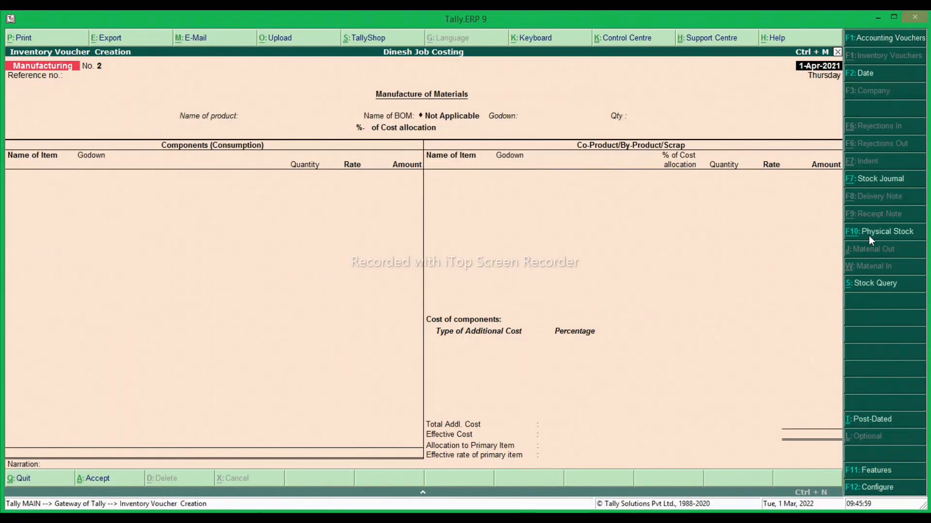
Close the manufacturing voucher and examine the stock, direct expenses and gross profit in the Profit & Loss A/c
key(Escape)
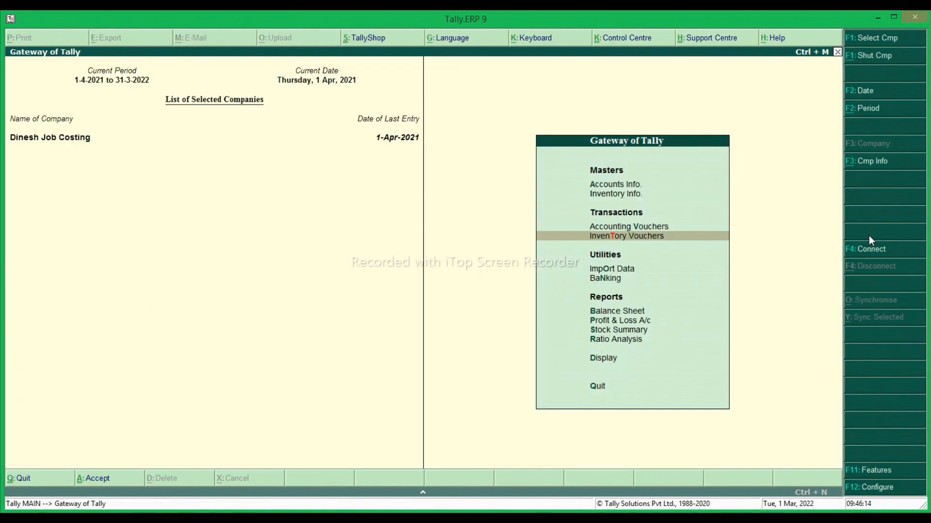
key(Down)
key(Down)
key(Down)
key(Down)
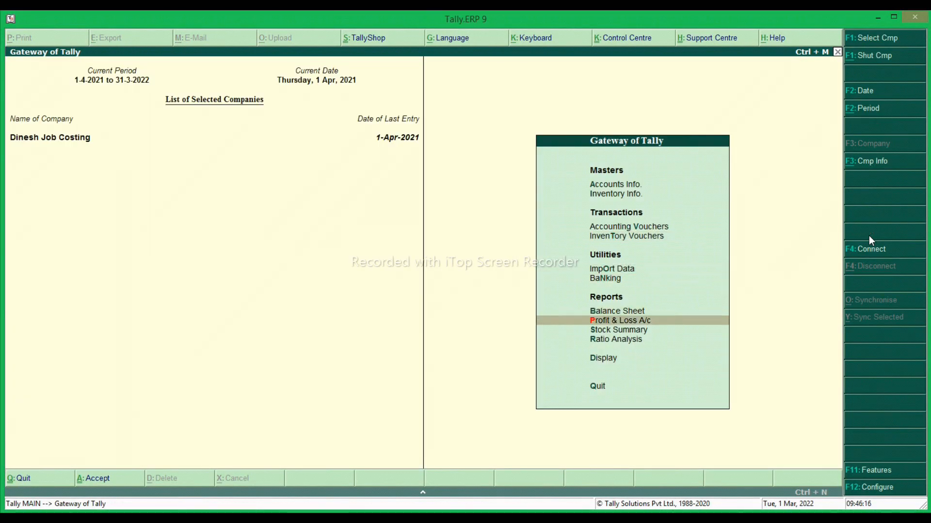
key(Return)
key(Down)
key(Down)
key(Down)
key(Down)
key(Down)
key(Down)
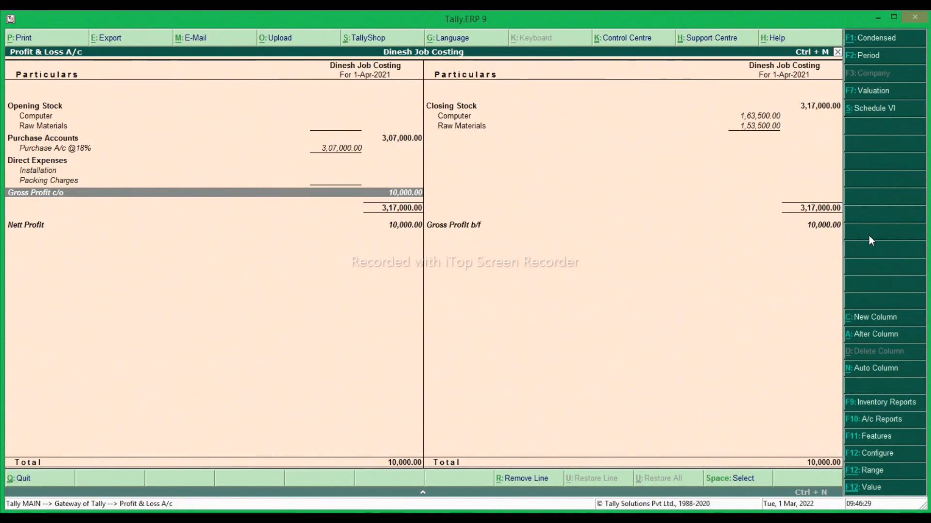
key(Escape)
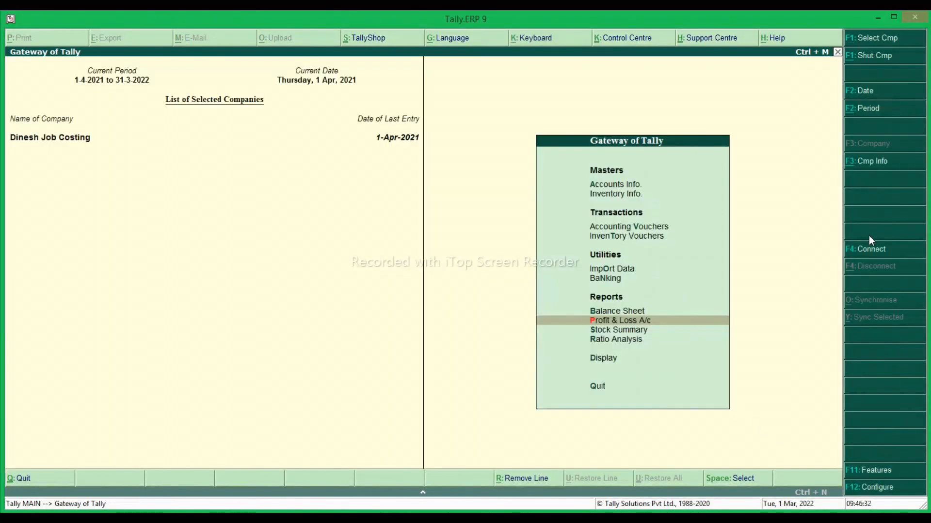
Start a payment accounting voucher and choose Packing Charges as the first debit ledger
key(Up)
key(Up)
key(Up)
key(Up)
key(Up)
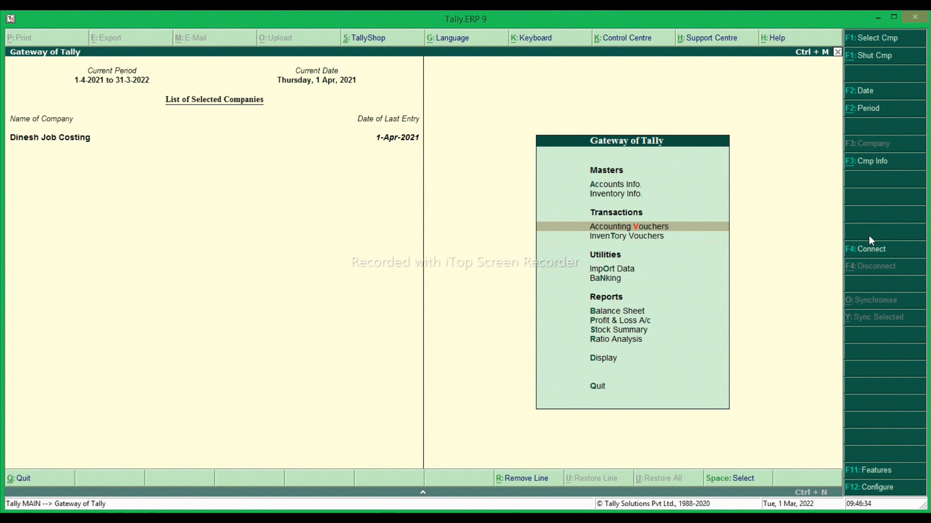
key(Return)
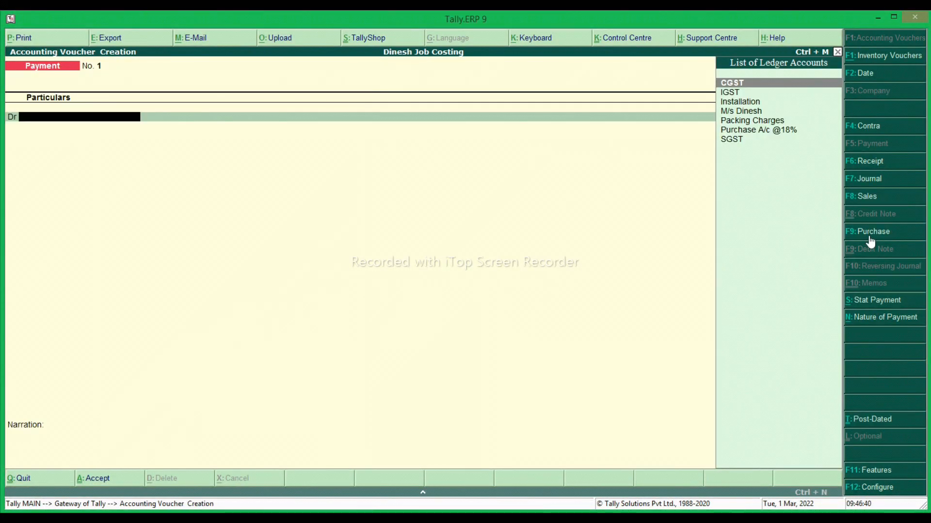
key(Down)
key(Down)
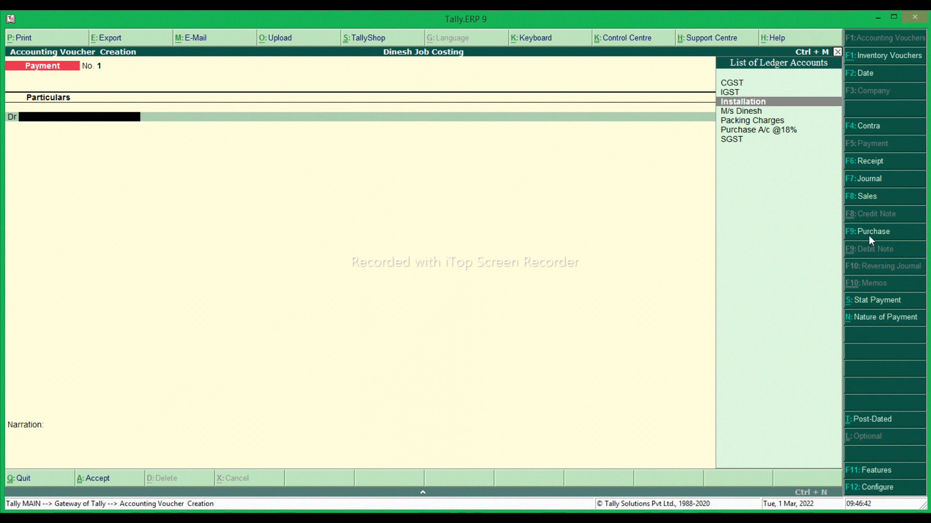
key(Down)
key(Down)
key(Return)
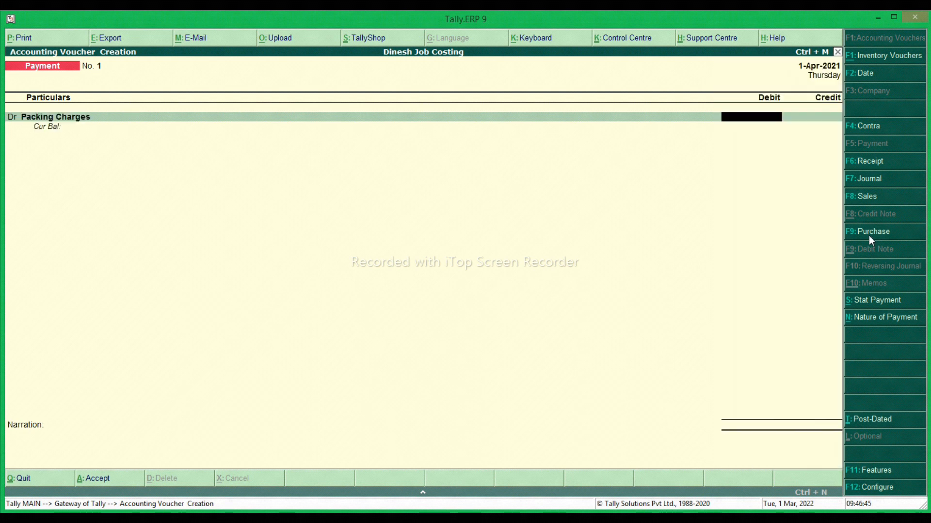
Enter 4000 as the Packing Charges debit and allocate the full amount to the Computer Assembling cost centre
text(4000)
key(Return)
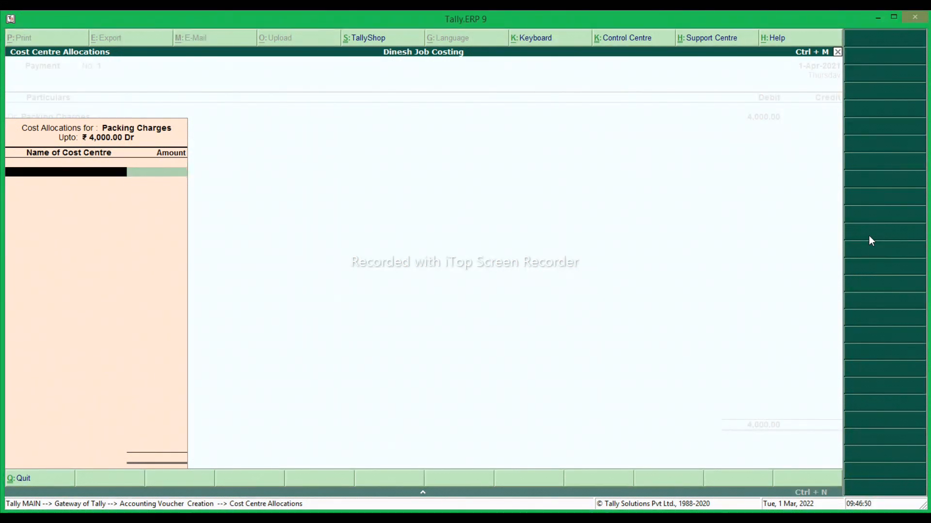
key(Return)
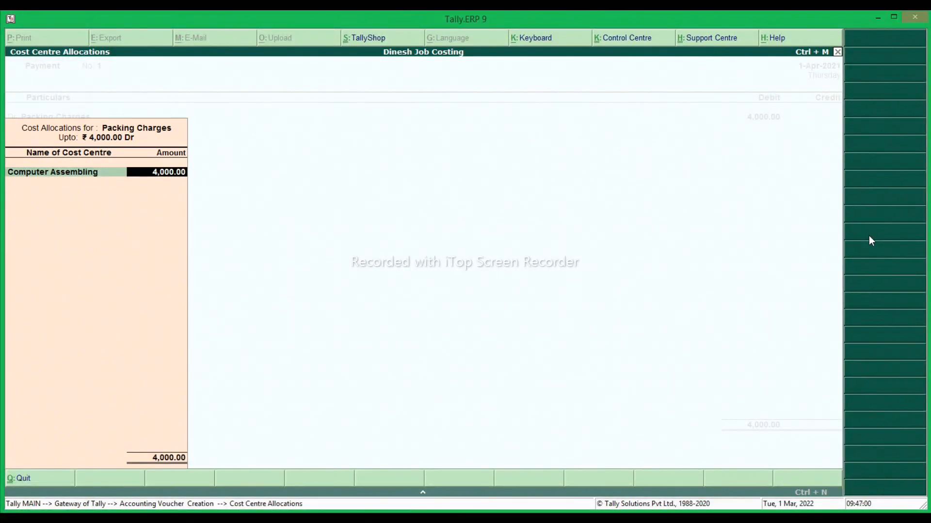
key(Return)
Add a second debit line for Installation of 6000, allocated fully to the Computer Assembling cost centre
text(d)
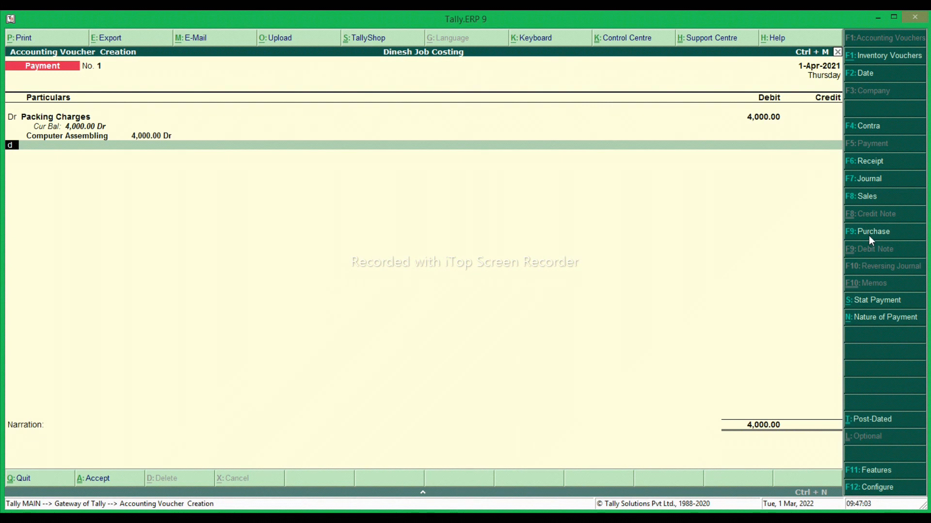
key(Return)
key(Down)
key(Down)
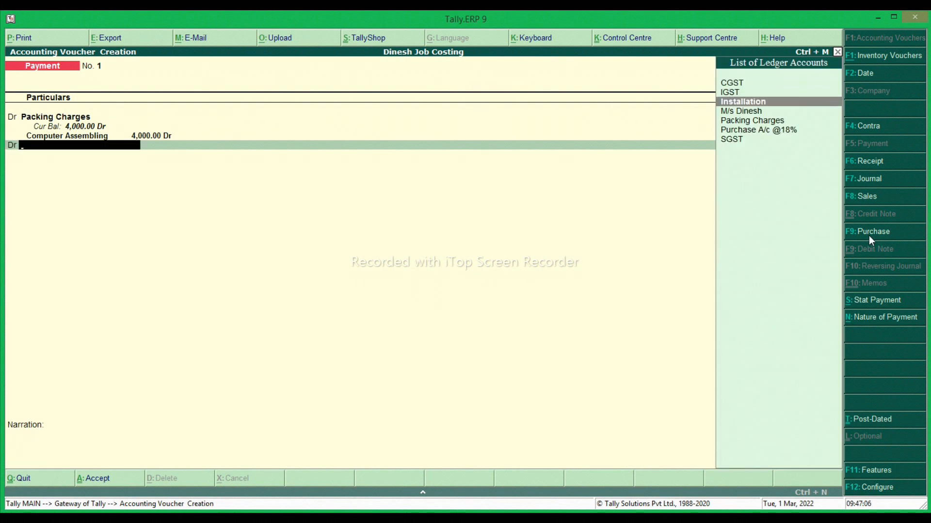
key(Return)
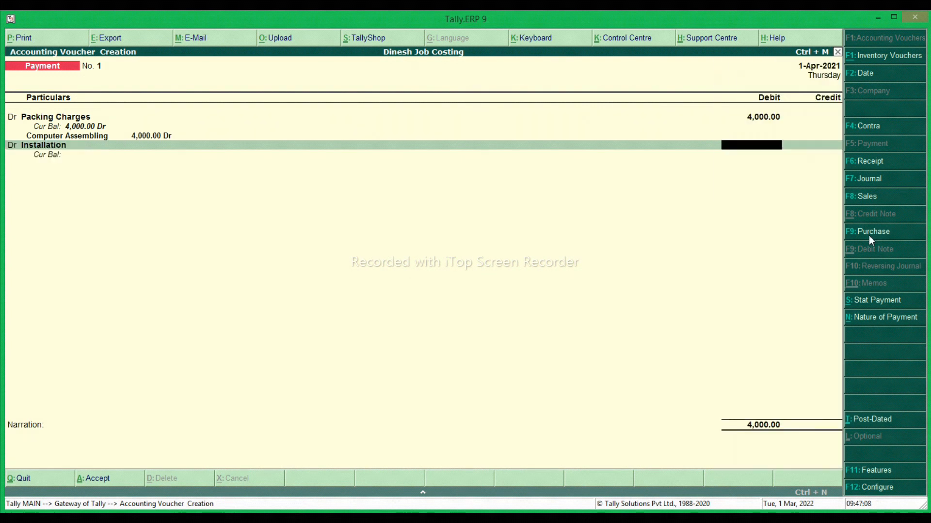
text(6000)
key(Return)
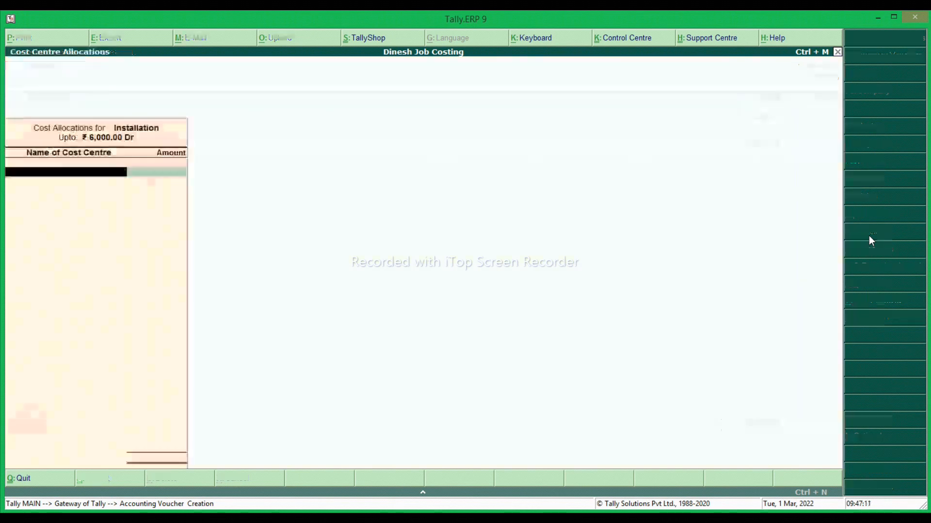
key(Return)
key(Return)
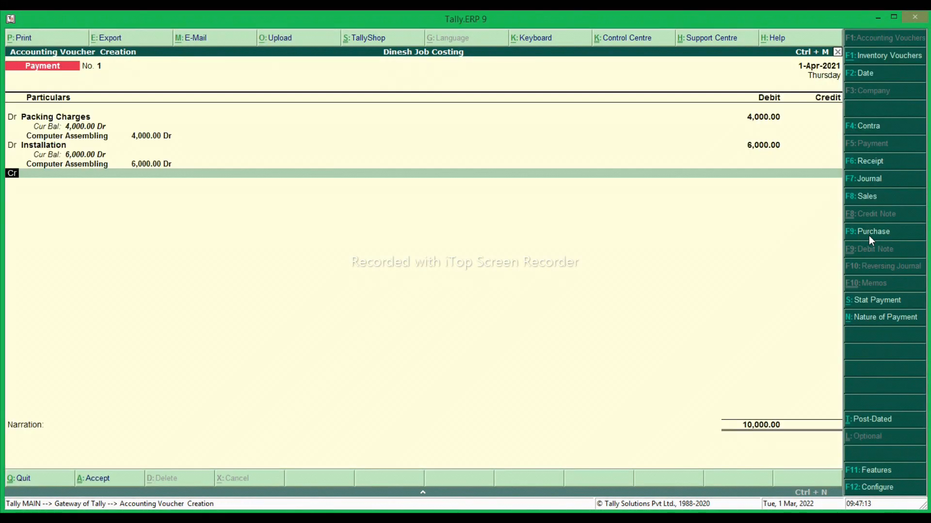
Credit Cash with 10,000, save the payment voucher without a narration and leave voucher entry
key(Return)
key(Return)
key(Return)
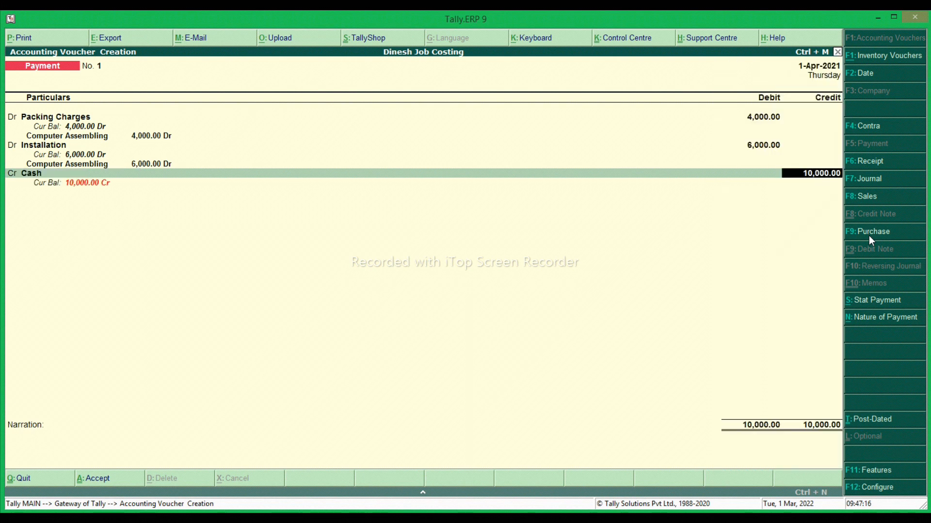
key(Return)
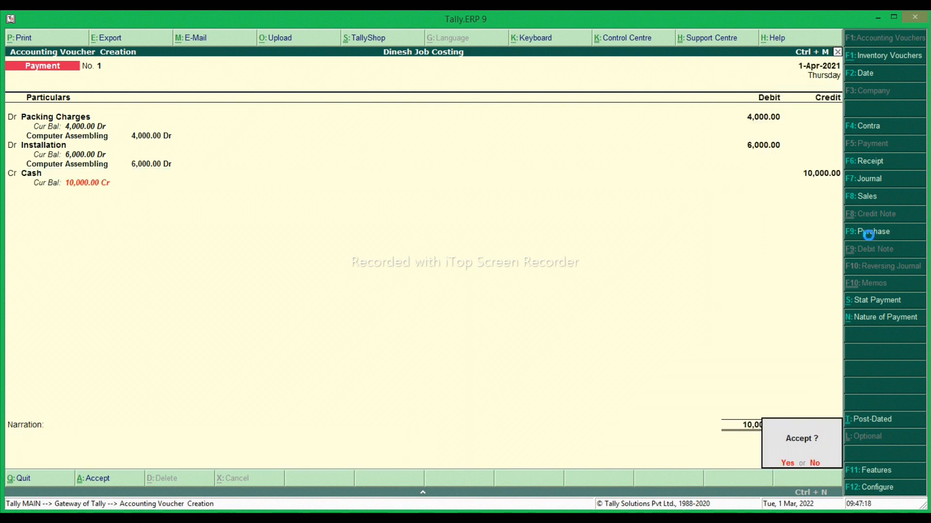
key(Return)
key(Escape)
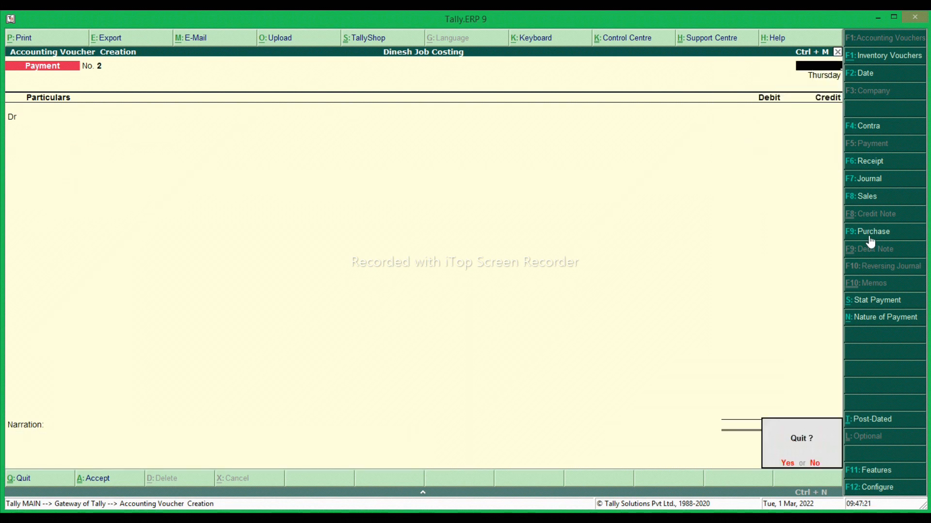
key(Return)
Review the detailed Profit & Loss A/c, checking the Installation and Packing Charges under Direct Expenses against the gross profit
key(Down)
key(Down)
key(Down)
key(Down)
key(Down)
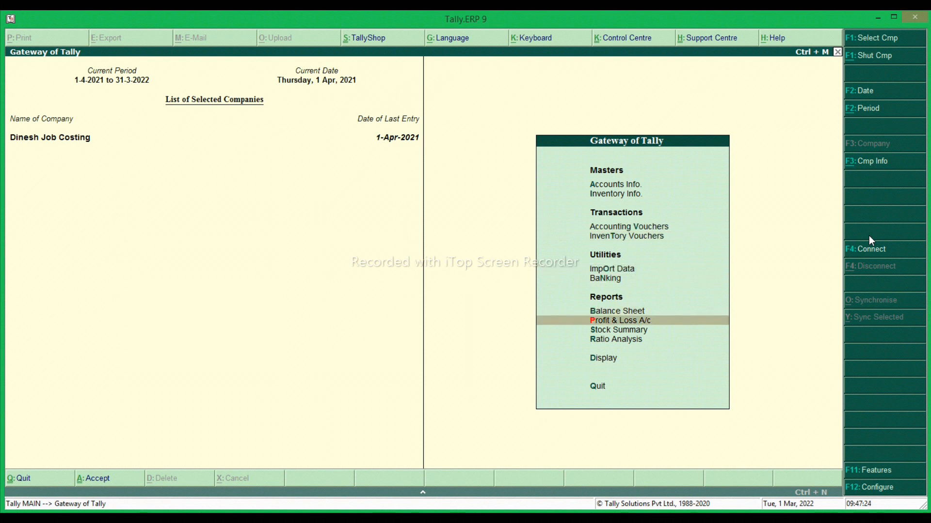
key(Return)
key(alt+f1)
key(Down)
key(Down)
key(Down)
key(Down)
key(Down)
key(Down)
key(Down)
key(Down)
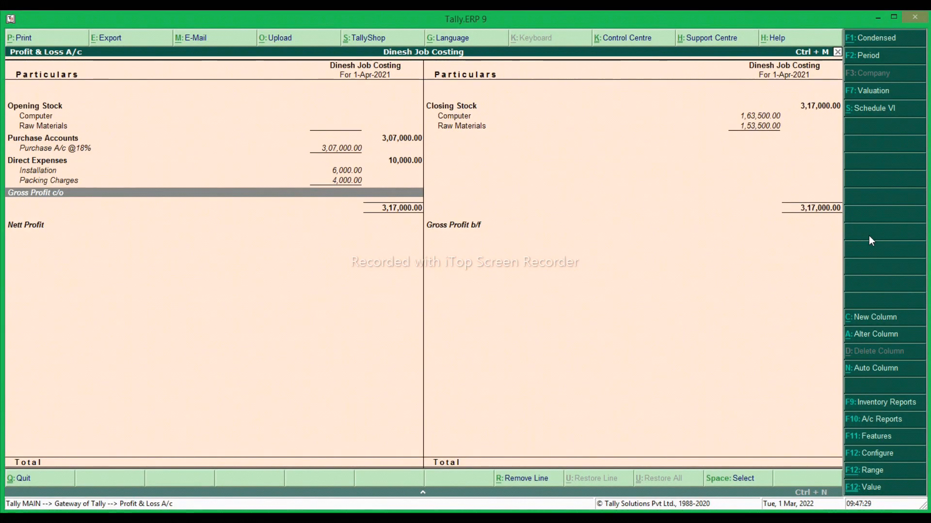
key(Up)
key(Up)
key(Up)
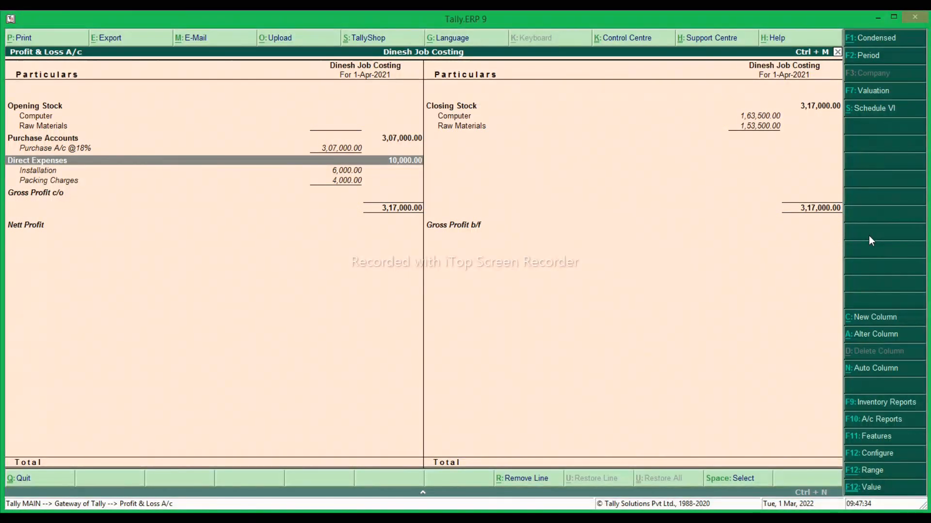
key(Escape)
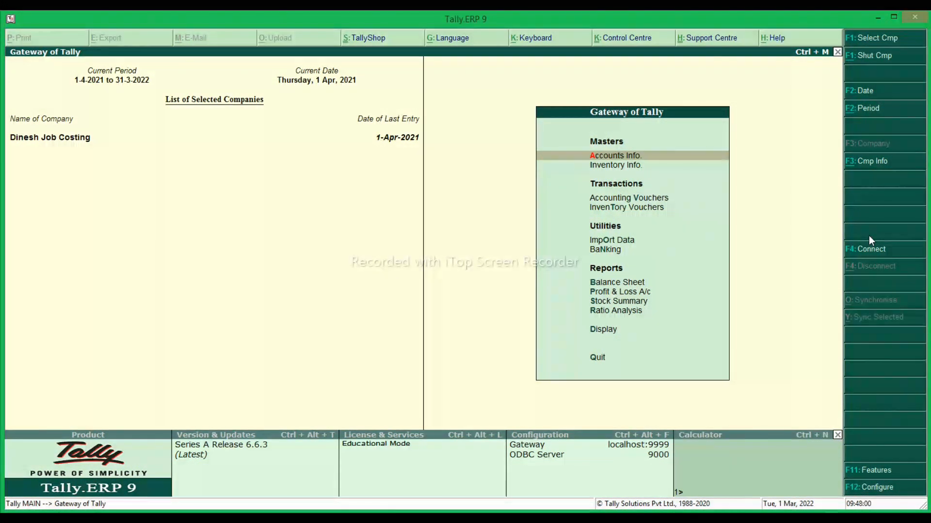
Start a sales accounting voucher dated 1-Apr-2021 with reference number 1
key(Down)
key(Down)
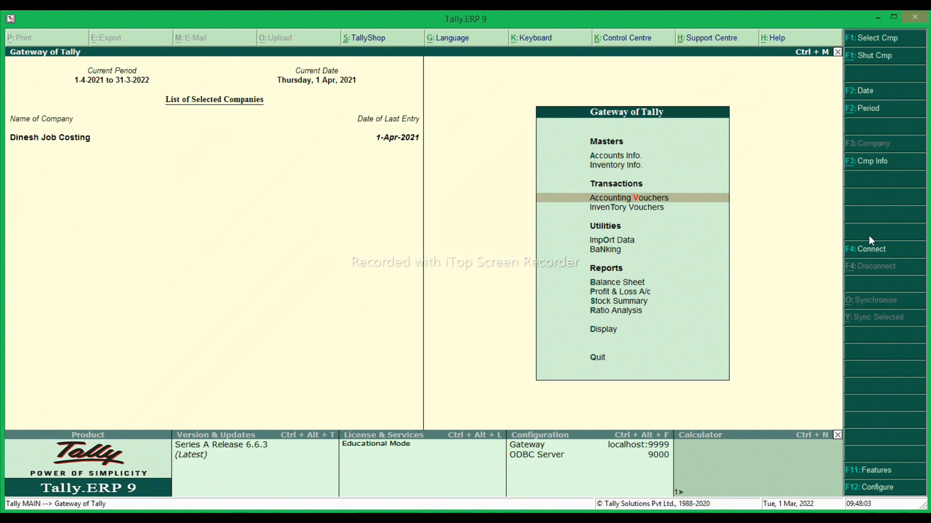
key(Return)
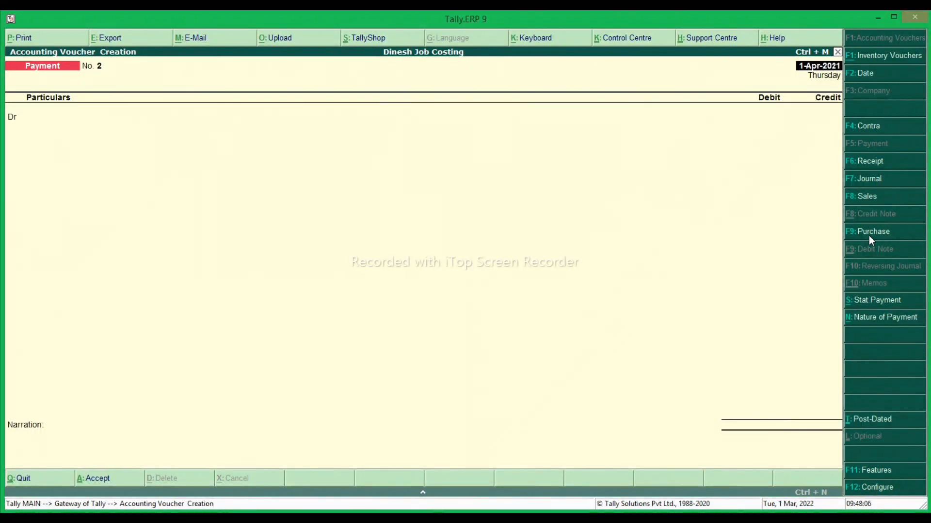
key(F8)
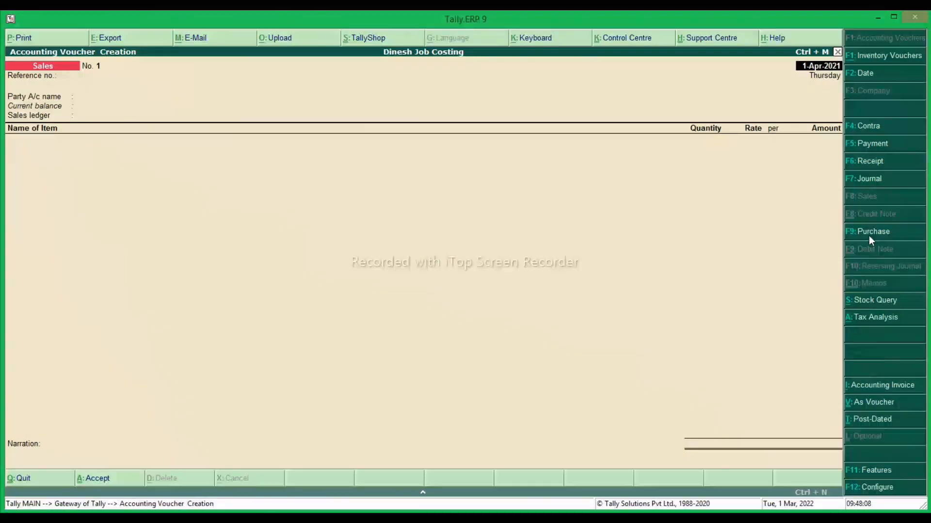
text(1)
key(Return)
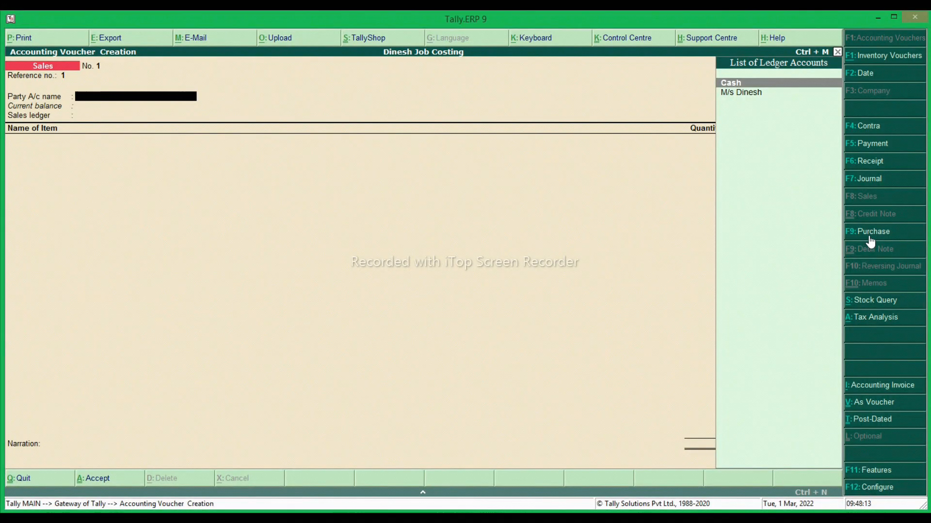
Create a new party ledger with the customer's name and place it under Sundry Debtors
key(alt+c)
text(H)
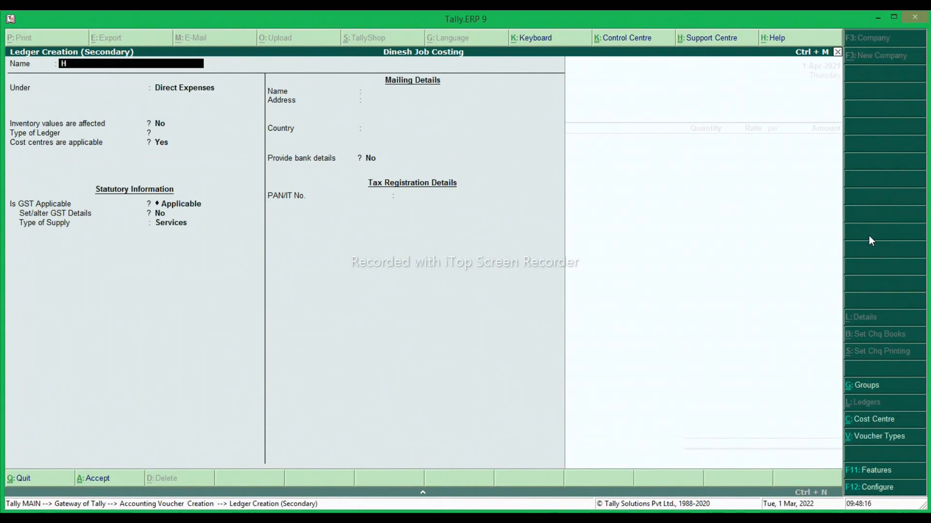
text(ari)
key(Return)
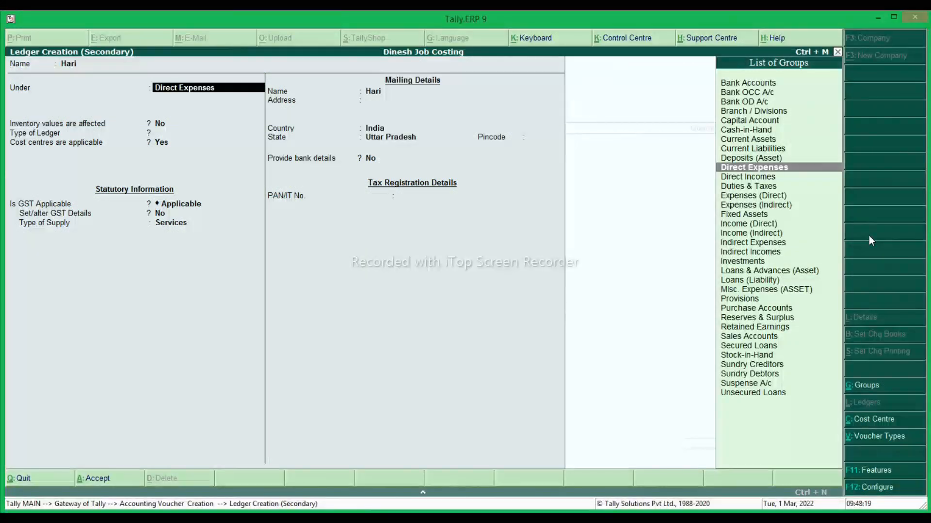
text(Su)
key(Down)
key(Down)
key(Return)
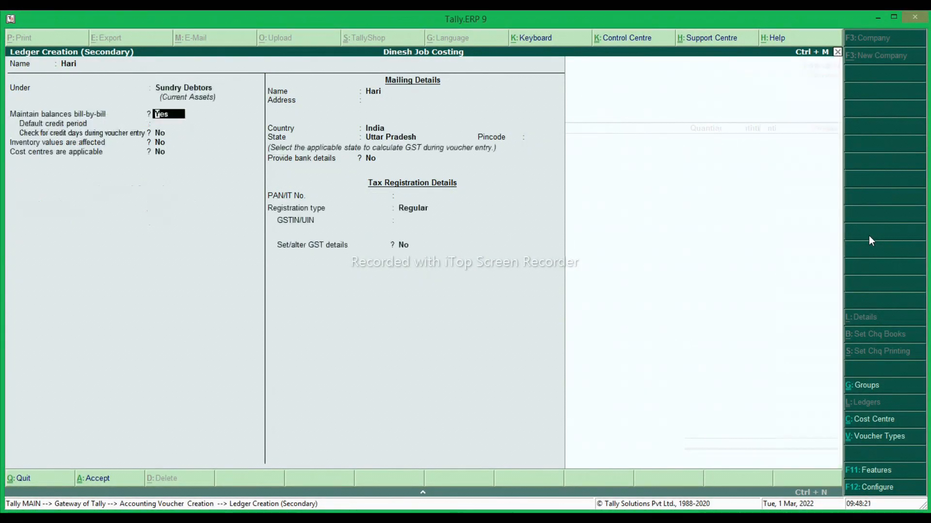
Keep the customer ledger's default balance and mailing settings, enter the customer's GSTIN under Regular registration, and save the ledger
key(Return)
key(Return)
key(Return)
key(Return)
key(Return)
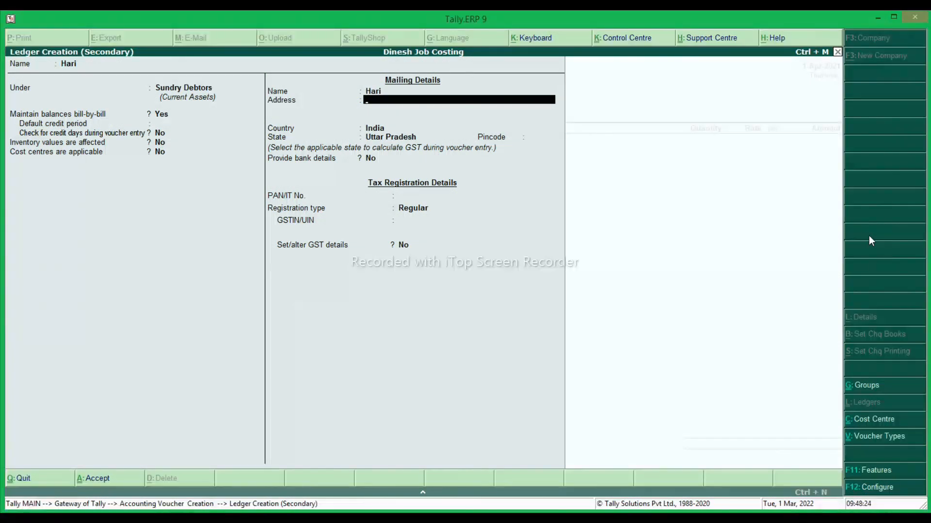
key(Return)
key(Return)
key(Return)
key(Return)
key(Return)
key(Return)
key(Return)
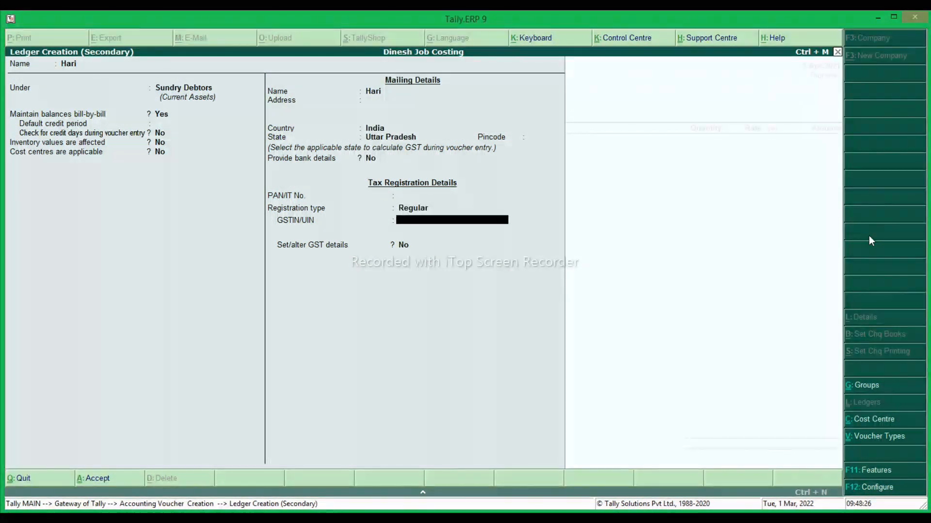
text(09DFJHJDSFHJDHF)
key(Return)
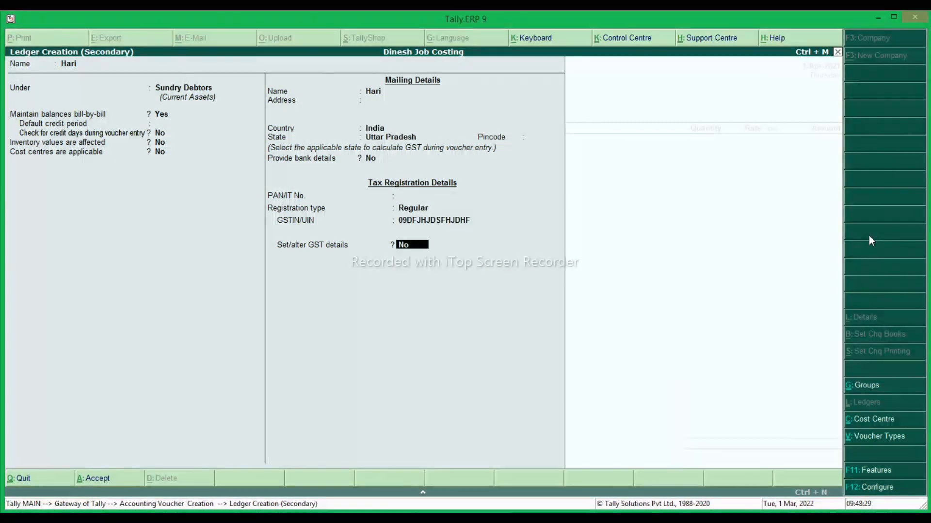
key(Return)
key(Return)
Accept the sales voucher's party details, leaving the despatch and order fields blank and keeping the default buyer's details
key(Return)
key(Return)
key(Return)
key(Return)
key(Return)
key(Return)
key(Return)
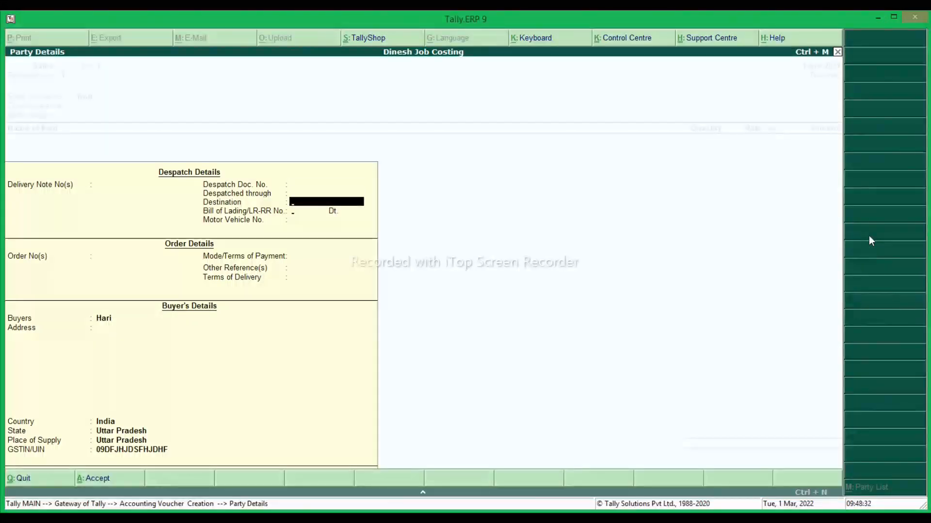
key(Return)
key(Return)
key(Return)
key(Return)
key(Return)
key(Return)
key(Return)
key(Return)
key(Return)
key(Return)
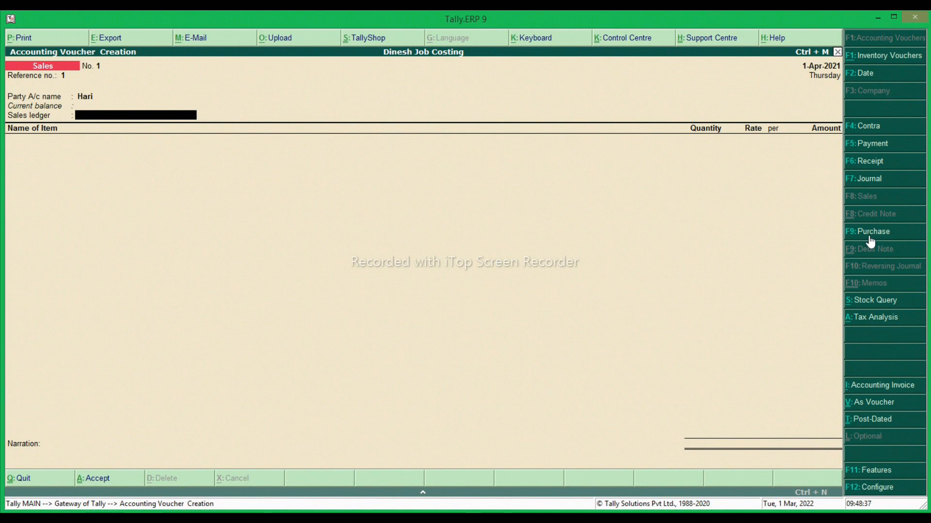
Create a new sales ledger named Sales A/c @8% under Sales Accounts, keeping inventory values affected, cost centres and GST applicable
key(alt+c)
text(S)
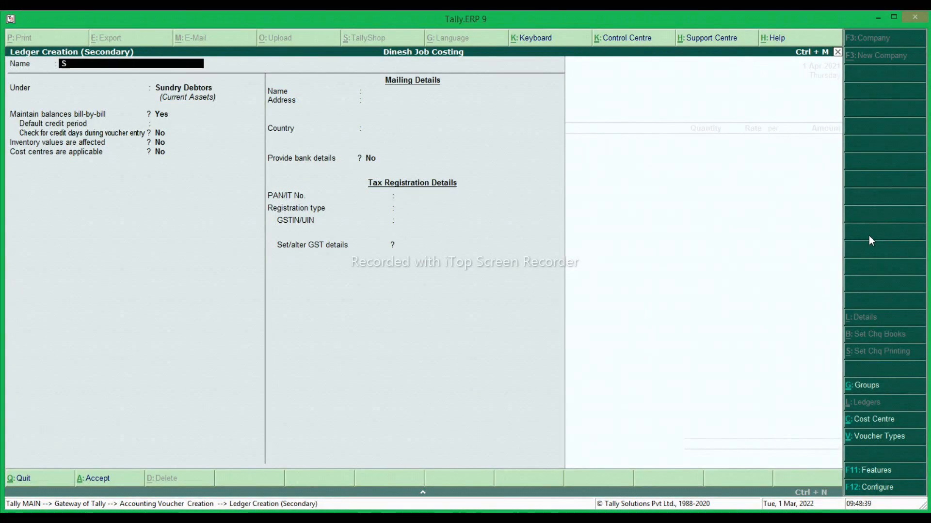
text(ales A/c @8%)
key(Return)
text(S)
key(Return)
key(Return)
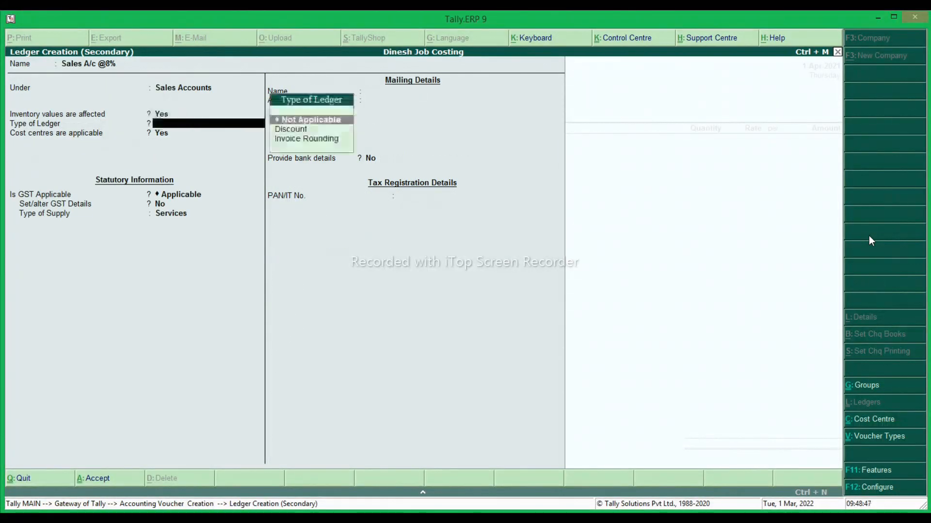
key(Return)
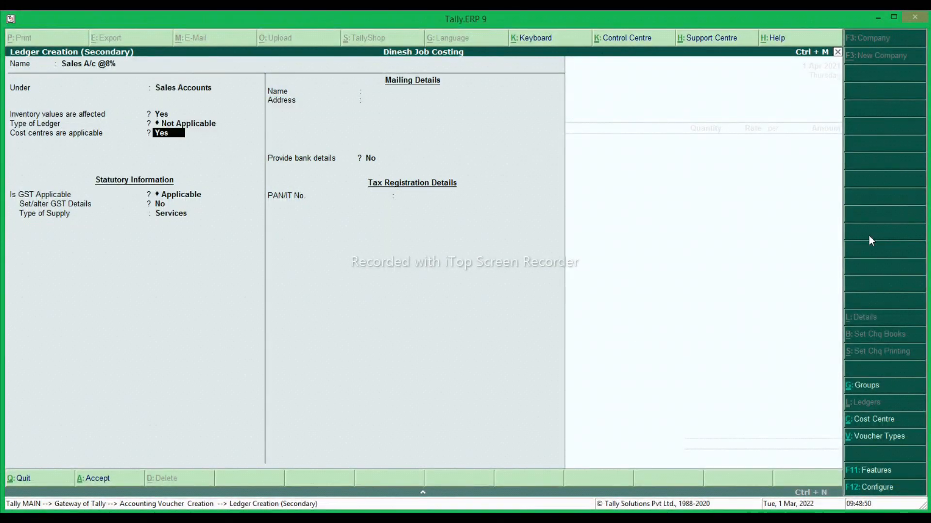
key(Return)
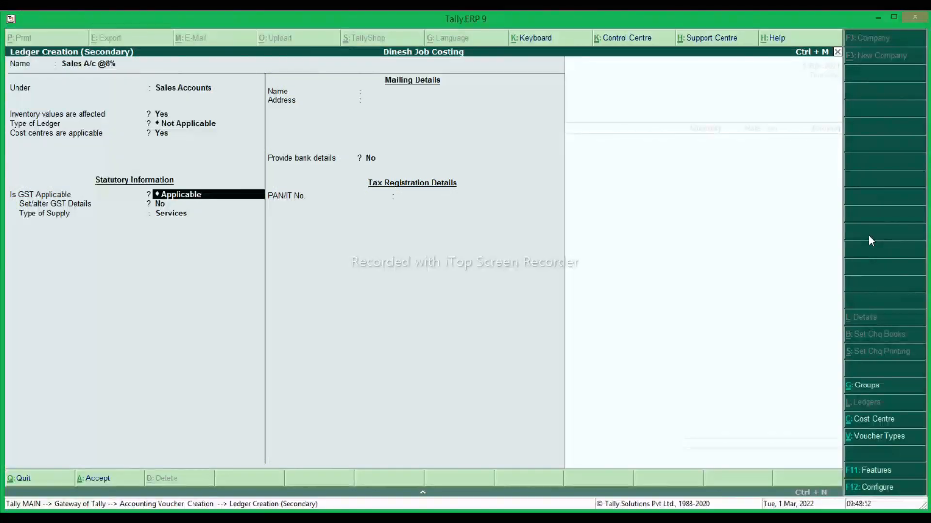
key(Return)
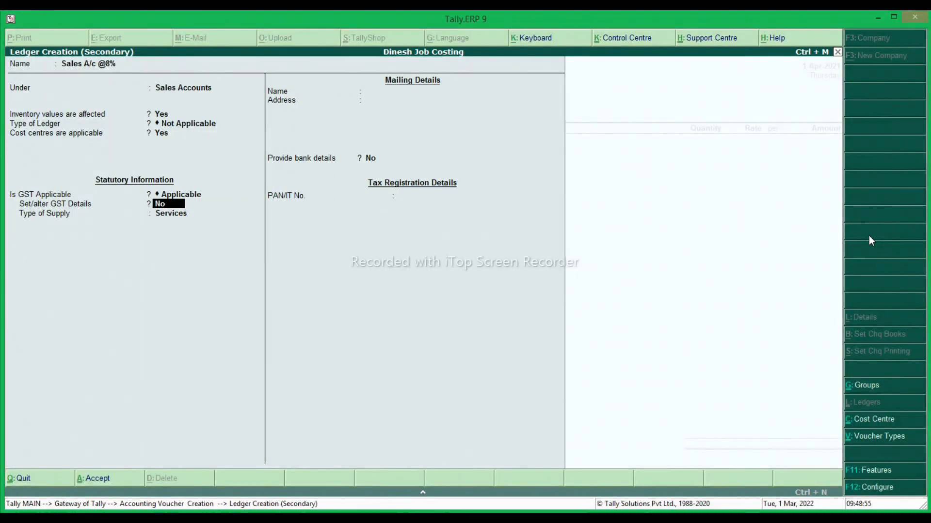
Set the sales ledger's GST details to Sales Taxable at 18% integrated tax, with Goods as the type of supply
text(y)
key(Return)
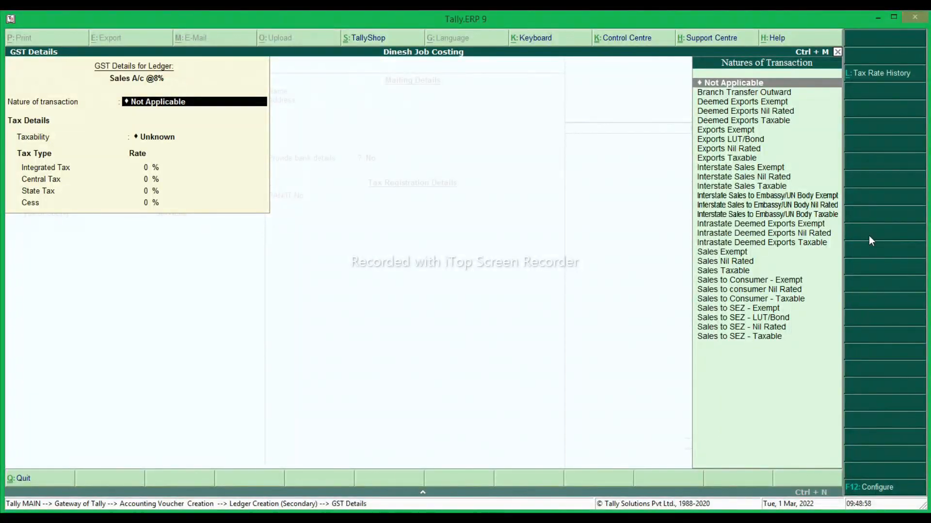
text(Sa)
key(Down)
key(Down)
key(Return)
text(18)
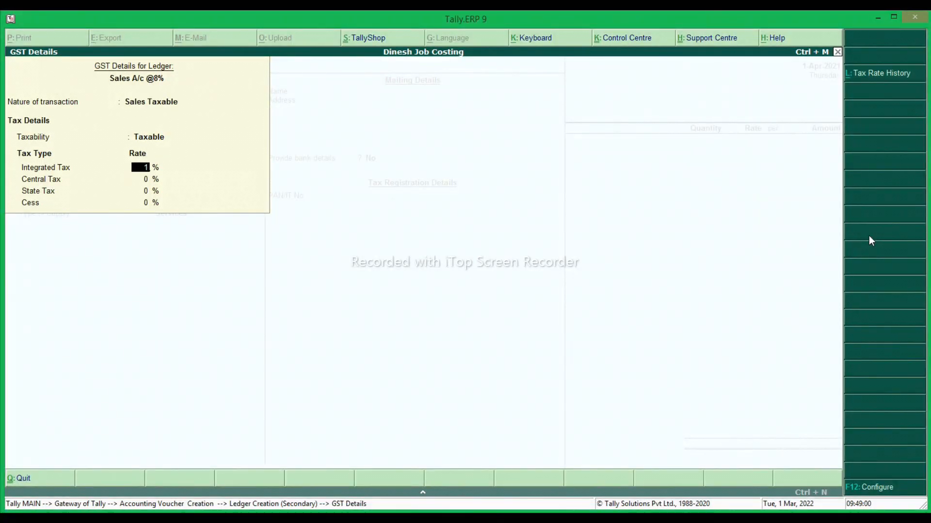
key(Return)
key(Return)
key(Return)
key(Return)
key(Up)
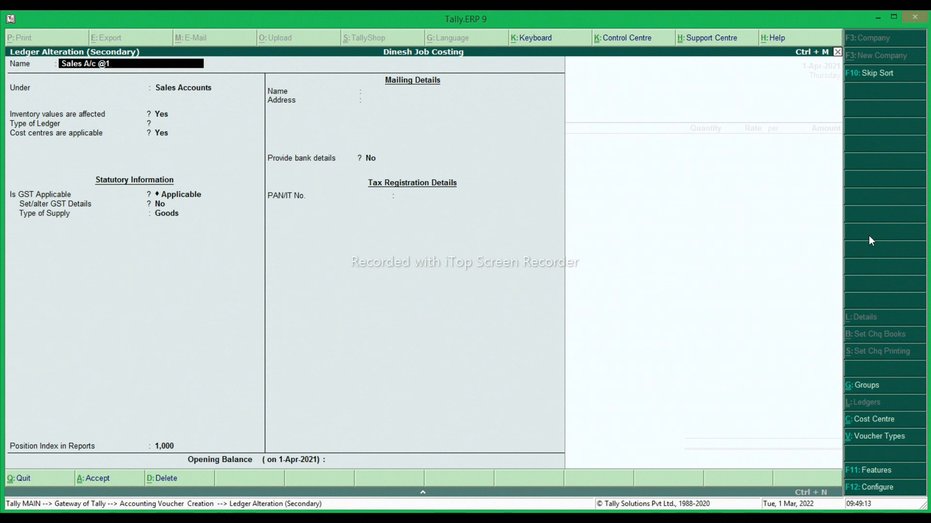
text(8%)
key(Return)
key(Return)
key(Return)
key(Return)
key(Return)
key(Return)
key(Return)
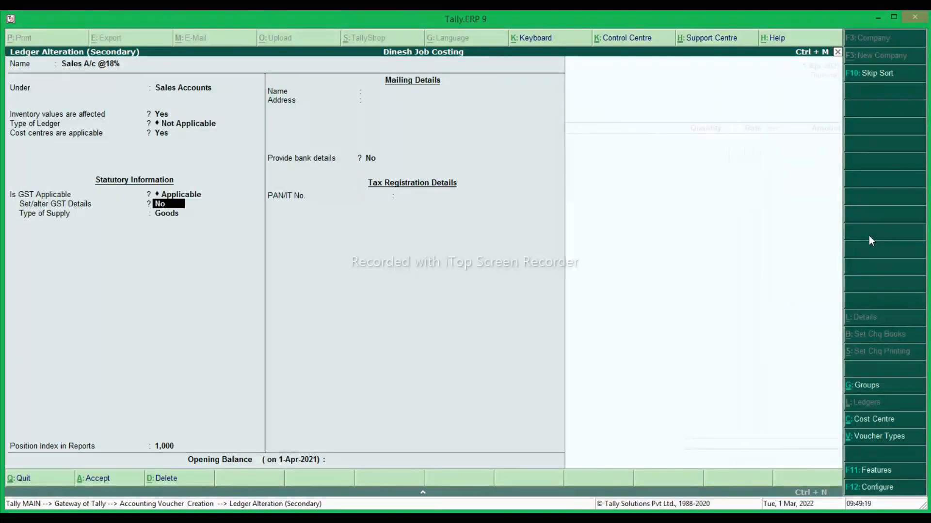
key(Return)
key(Return)
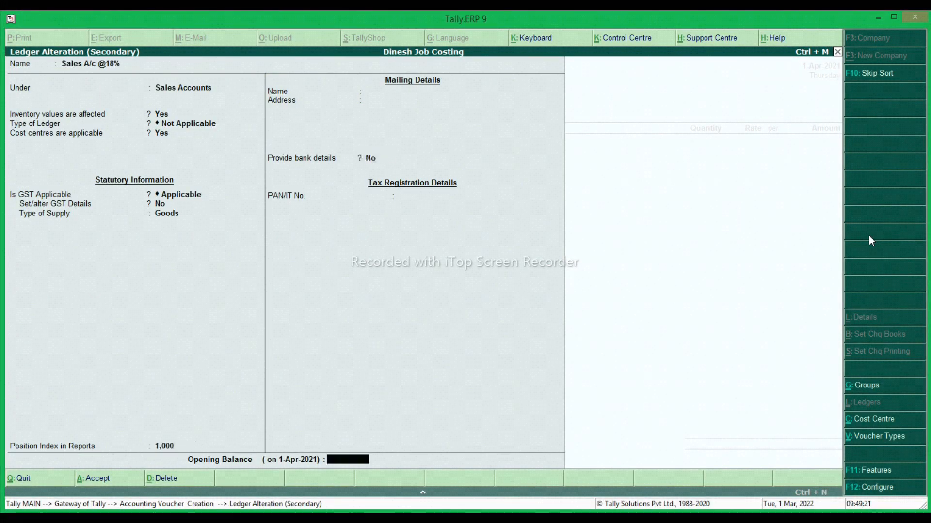
key(Return)
key(Return)
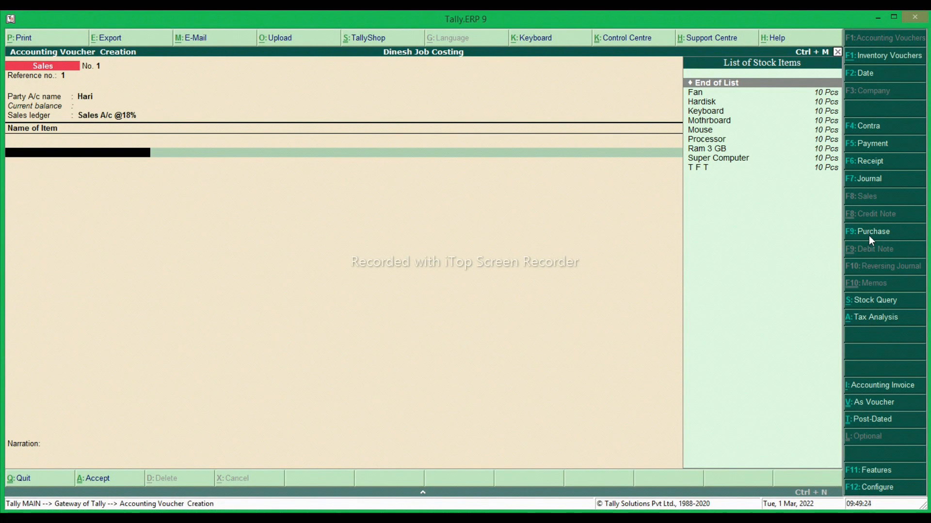
key(Down)
key(Down)
key(Down)
key(Down)
key(Down)
key(Down)
key(Down)
key(Down)
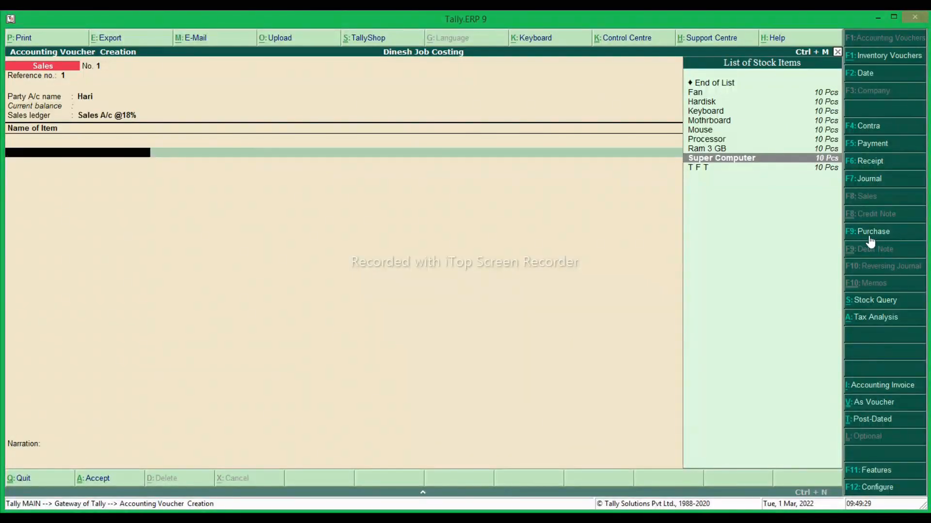
key(Return)
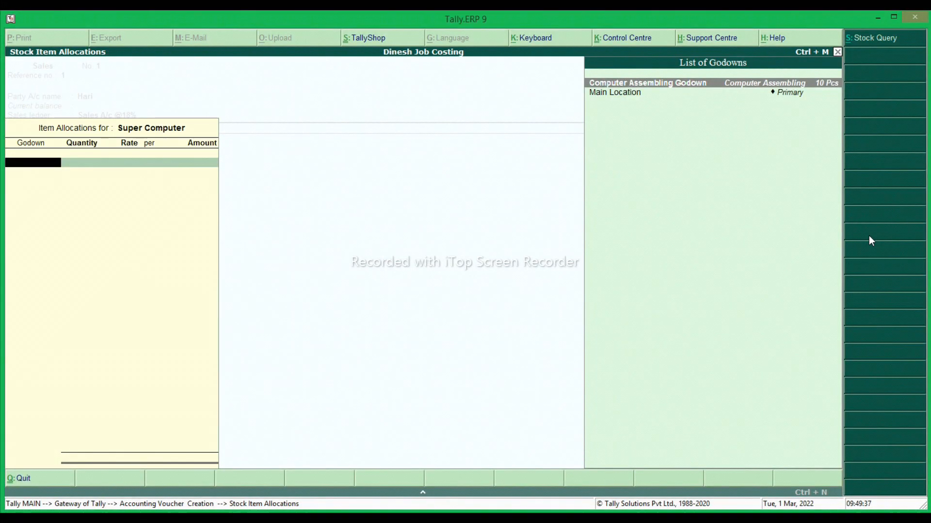
key(Return)
text(10)
key(Return)
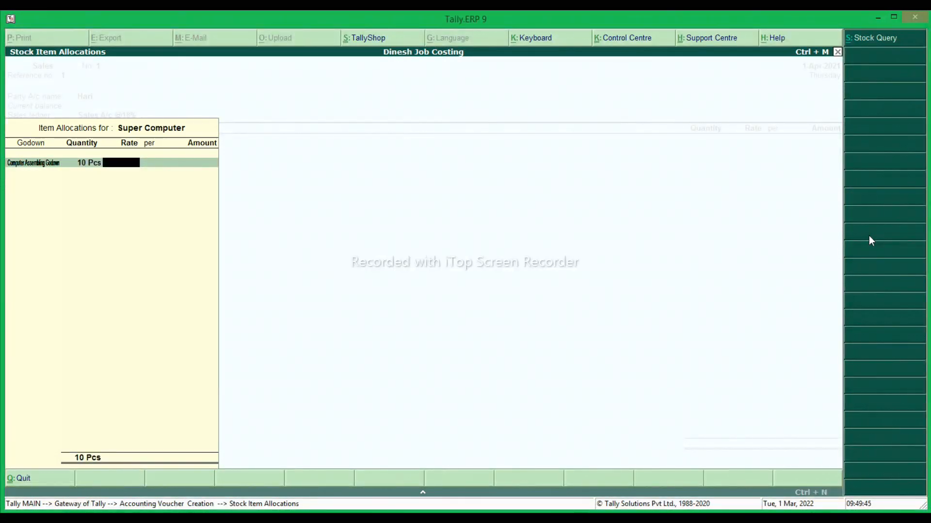
key(Escape)
key(Return)
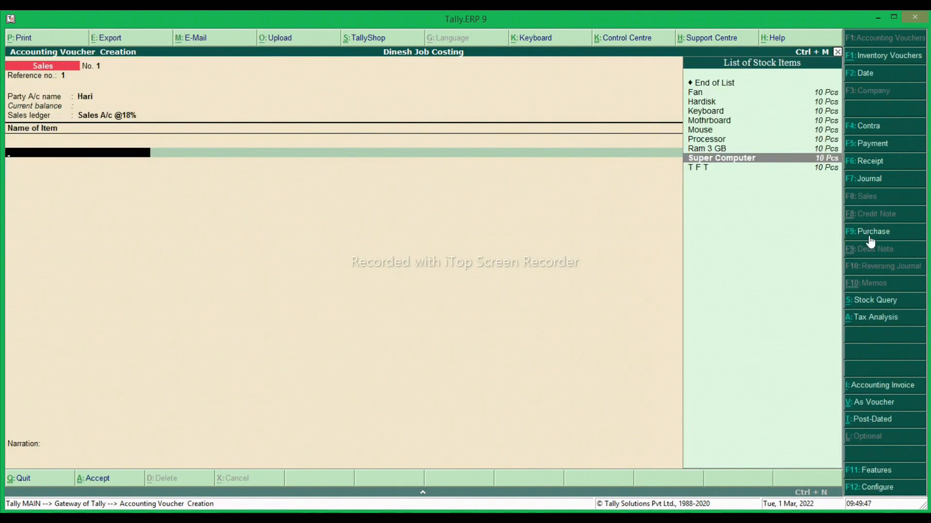
key(Escape)
key(Return)
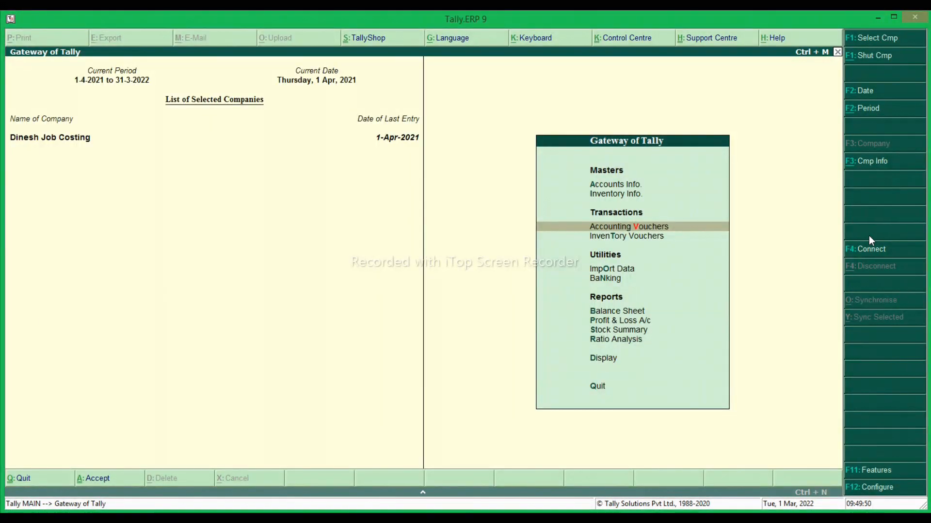
Open the Super Computer manufacturing voucher from the Day Book
key(Down)
key(Down)
key(Down)
key(Down)
key(Down)
key(Down)
key(Down)
key(Down)
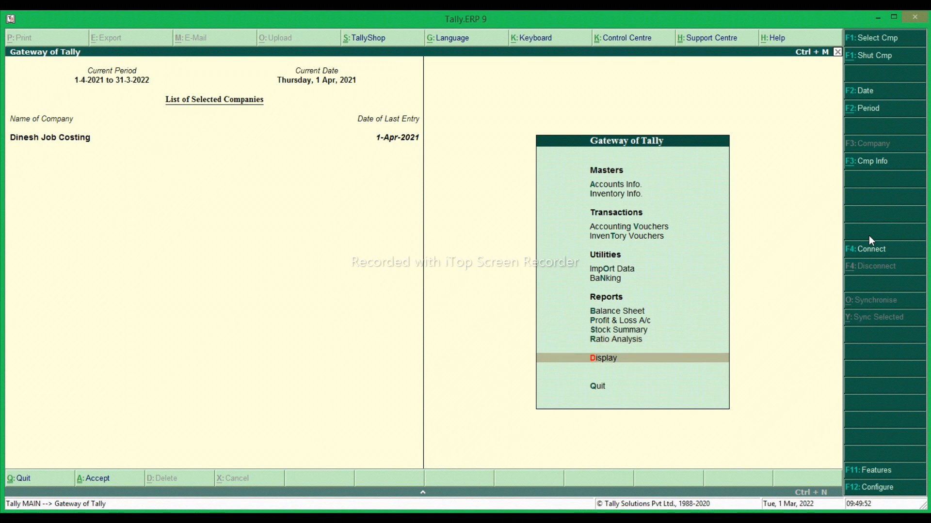
key(Return)
key(Down)
key(Return)
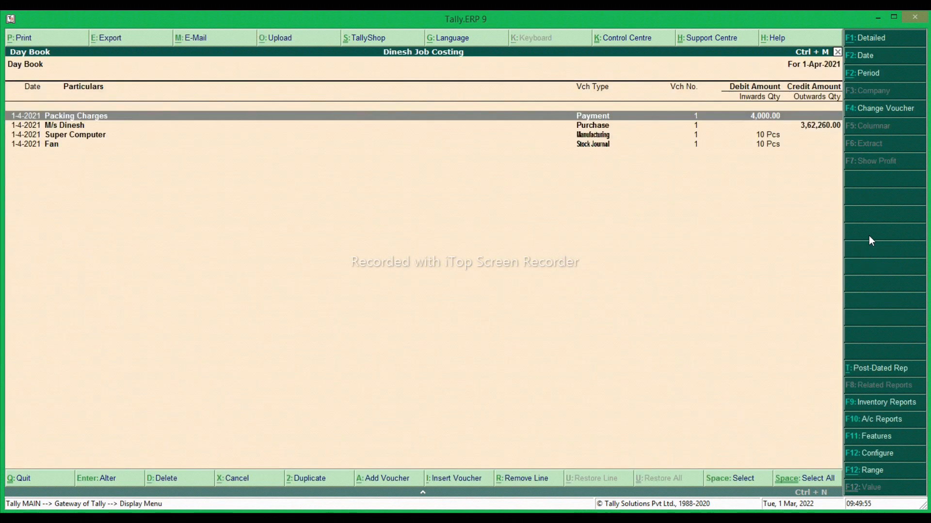
key(Down)
key(Down)
key(Return)
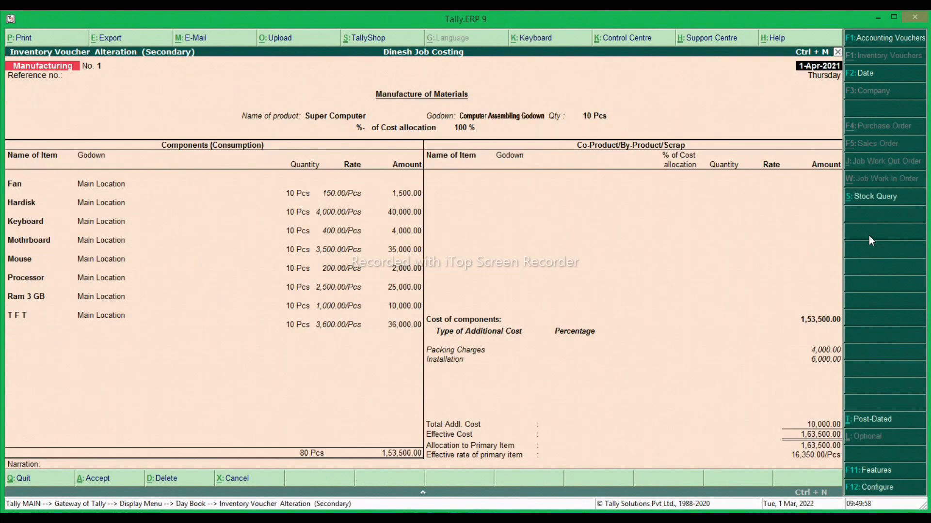
Examine the manufacturing voucher's component costs, additional costs and effective rate per Super Computer, and leave the voucher without saving
key(Return)
key(Return)
key(Return)
key(Return)
key(Return)
key(Return)
key(Return)
key(Return)
key(Return)
key(Return)
key(Return)
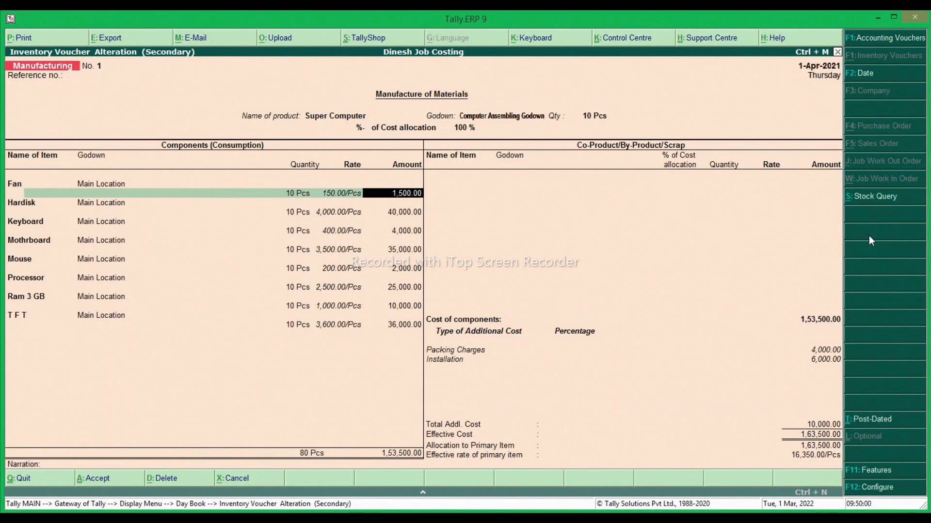
key(Return)
key(Return)
key(Return)
key(Return)
key(Return)
key(Return)
key(Return)
key(Return)
key(Return)
key(Return)
key(Return)
key(Return)
key(Return)
key(Return)
key(Return)
key(Return)
key(Return)
key(Return)
key(Return)
key(Return)
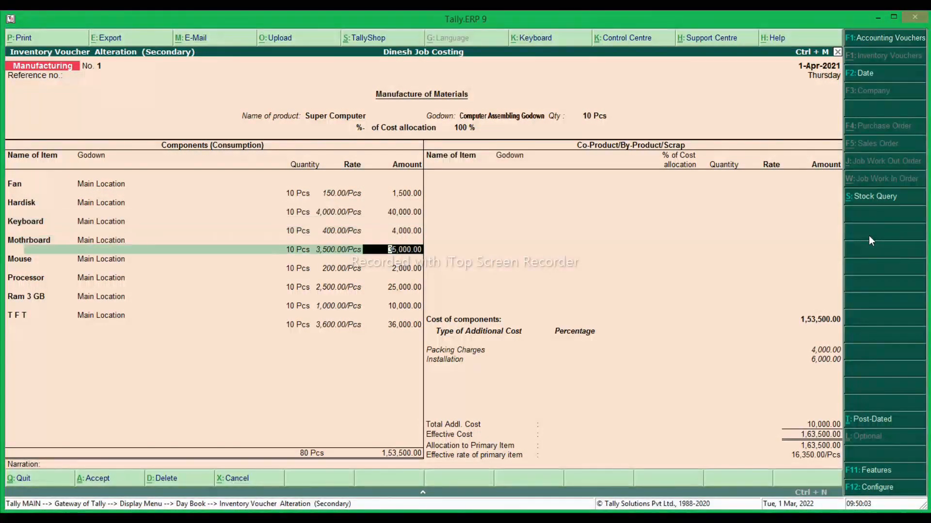
key(Return)
key(Return)
key(Return)
key(Return)
key(Return)
key(Return)
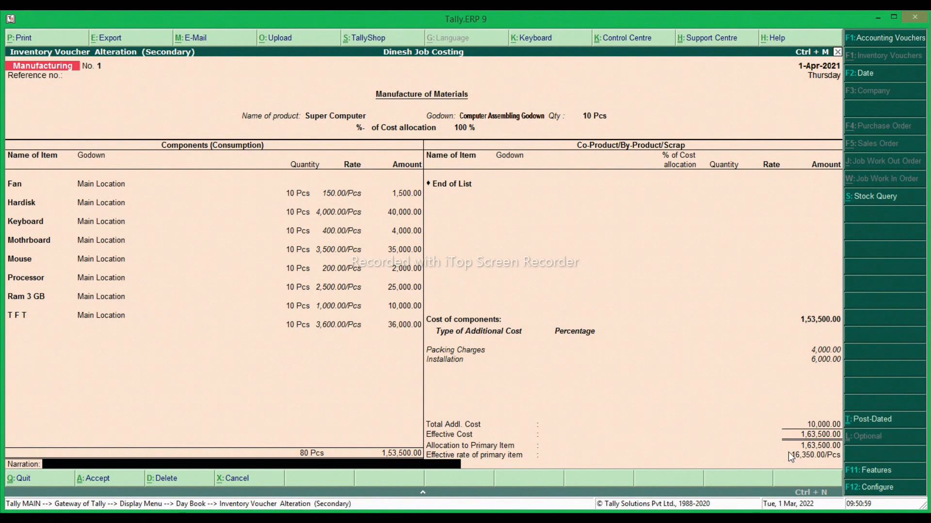
key(Escape)
key(Escape)
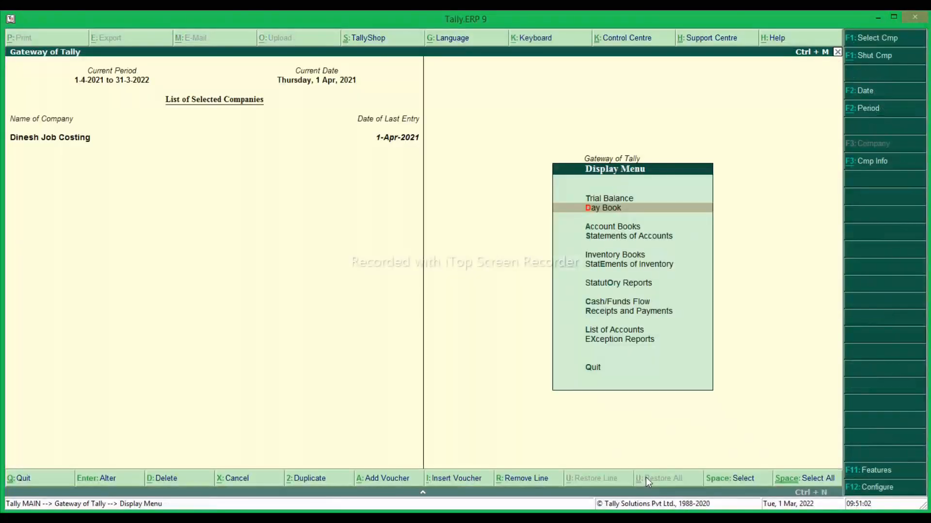
Start a new sales voucher with reference number 1 and choose the customer's ledger as the party account
key(Escape)
key(Up)
key(Up)
key(Up)
key(Up)
key(Up)
key(Up)
key(Up)
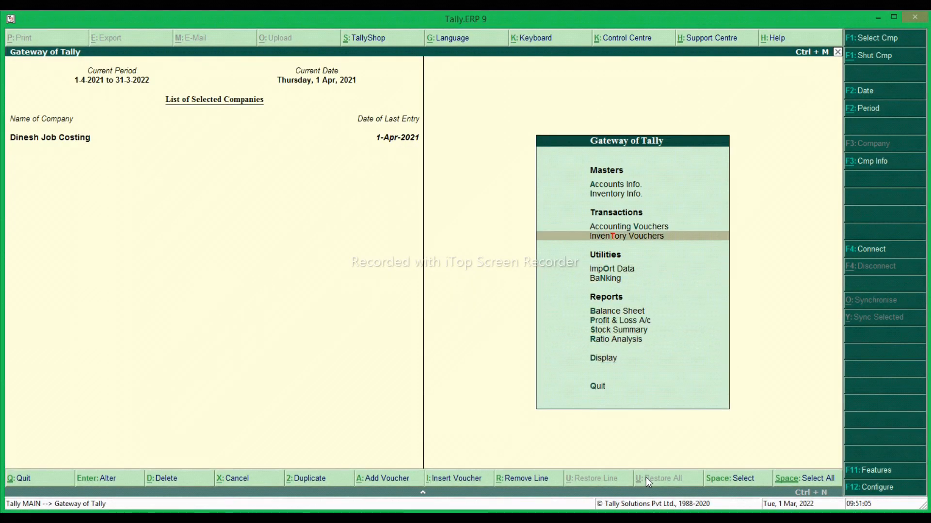
key(Up)
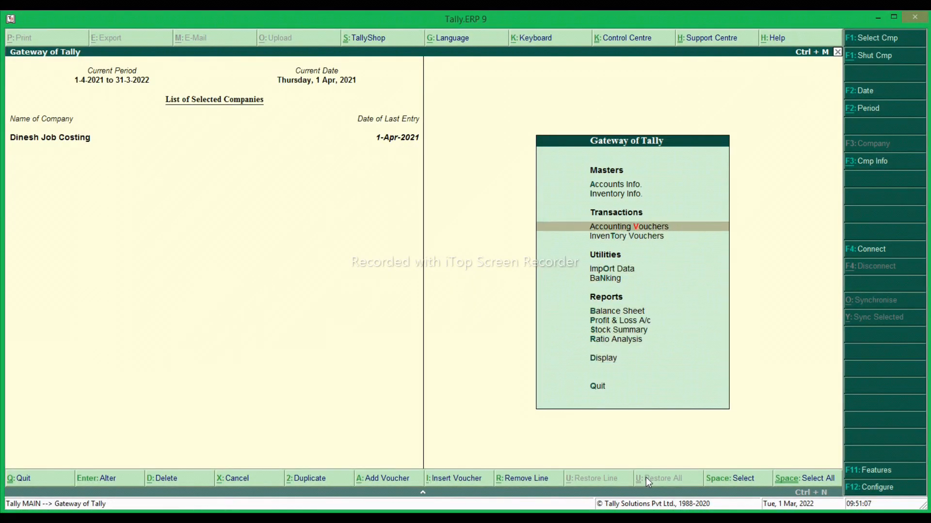
key(Return)
key(F8)
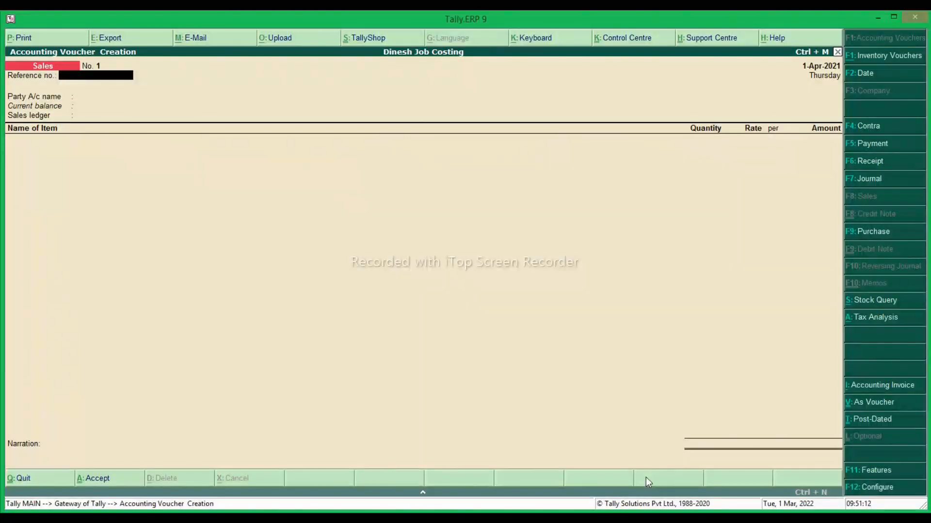
text(1)
key(Return)
key(Down)
key(Return)
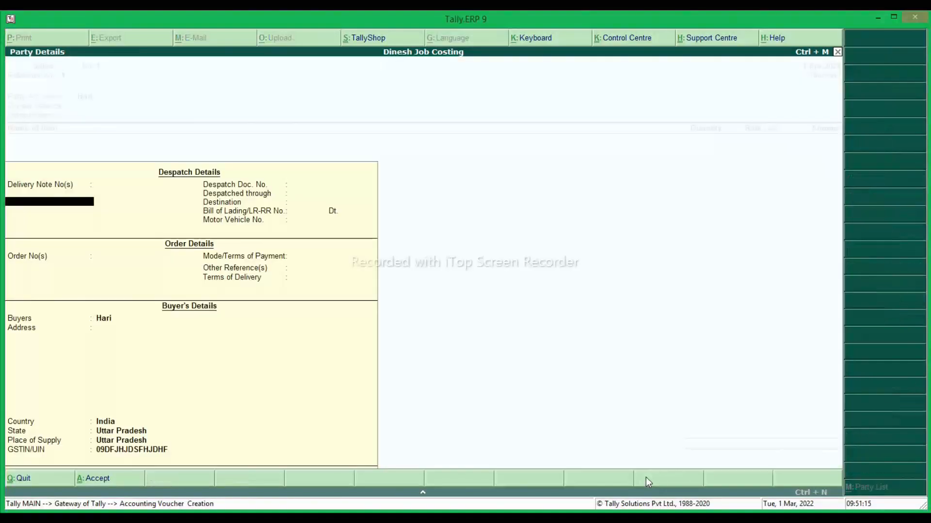
key(Return)
key(Return)
key(Return)
key(Return)
key(Return)
key(Return)
key(Return)
key(Return)
key(Return)
key(Return)
key(Return)
key(Return)
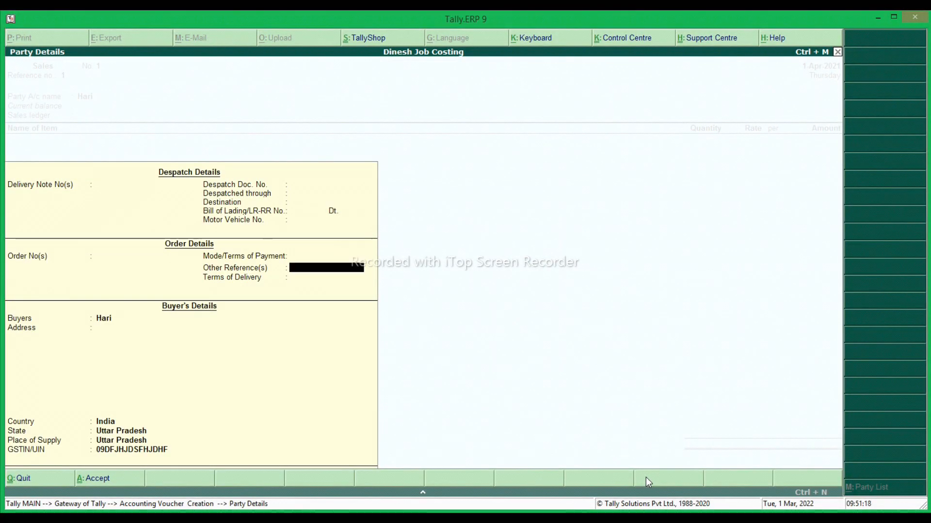
key(Return)
key(Return)
key(Return)
key(Return)
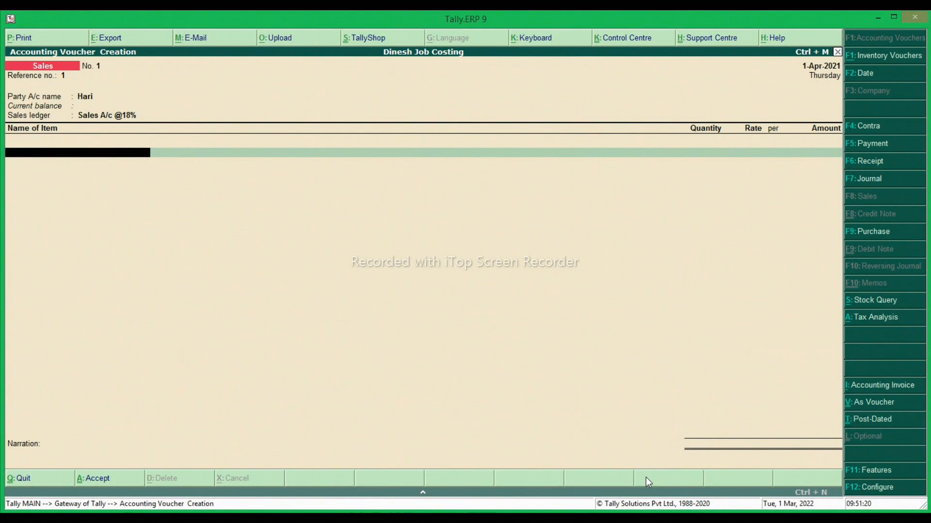
Add Super Computer as the item sold, allocating 10 Pcs from Computer Assembling Godown
key(Down)
key(Down)
key(Down)
key(Down)
key(Down)
key(Down)
key(Down)
key(Down)
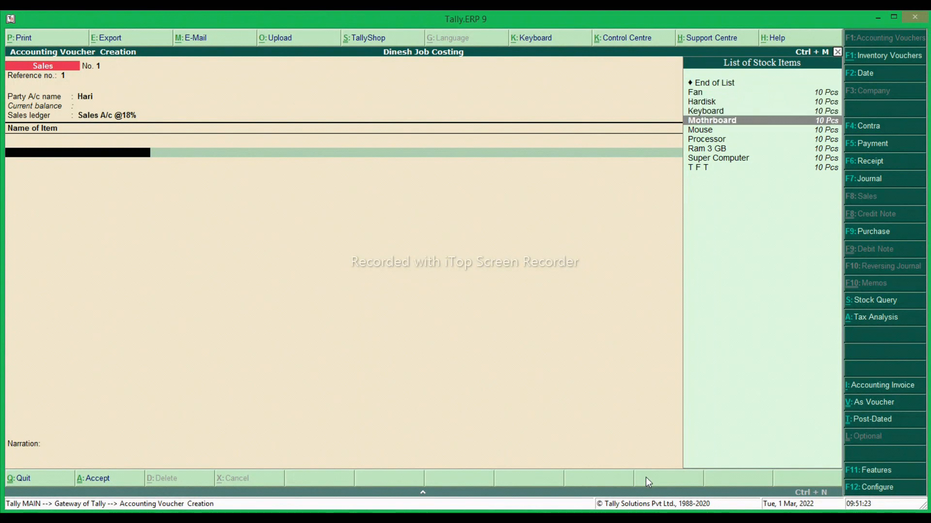
key(Return)
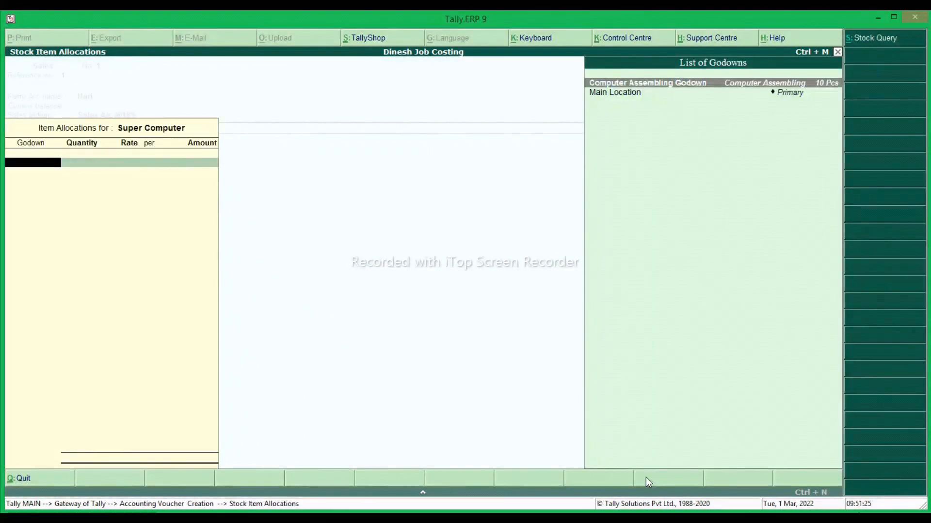
key(Return)
text(10)
key(Return)
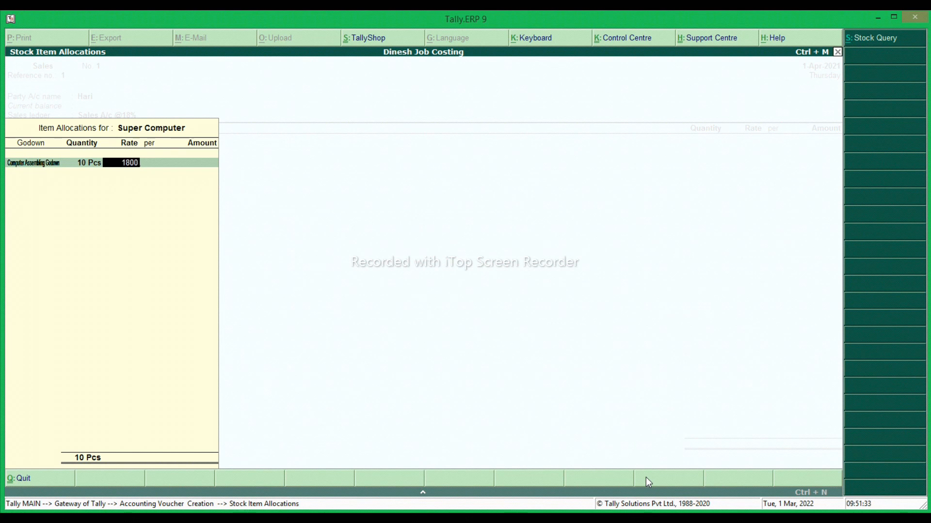
Set the Super Computer's selling rate to 18,000 per Pcs and complete its item allocation
text(18,000)
key(Return)
key(Return)
key(Return)
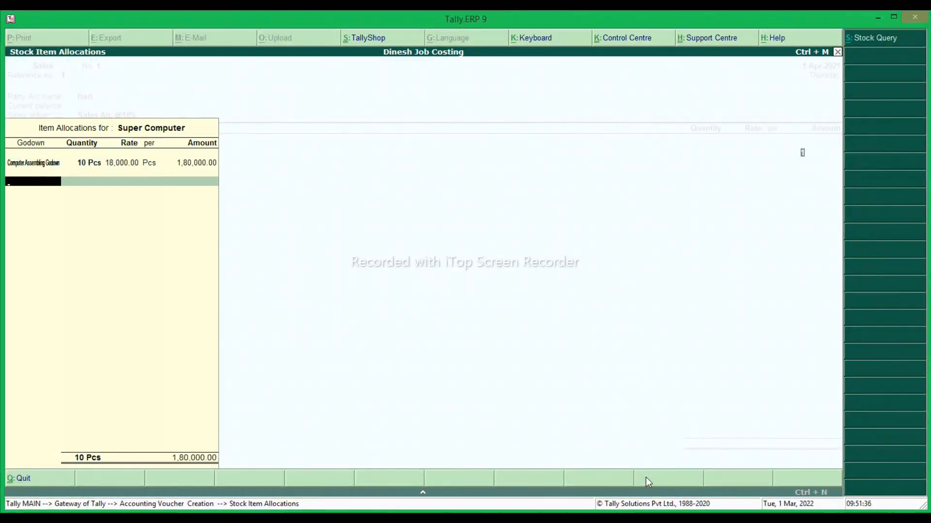
key(Return)
Finish the Super Computer allocation and add the CGST and SGST ledgers to the sales voucher
key(Return)
key(Down)
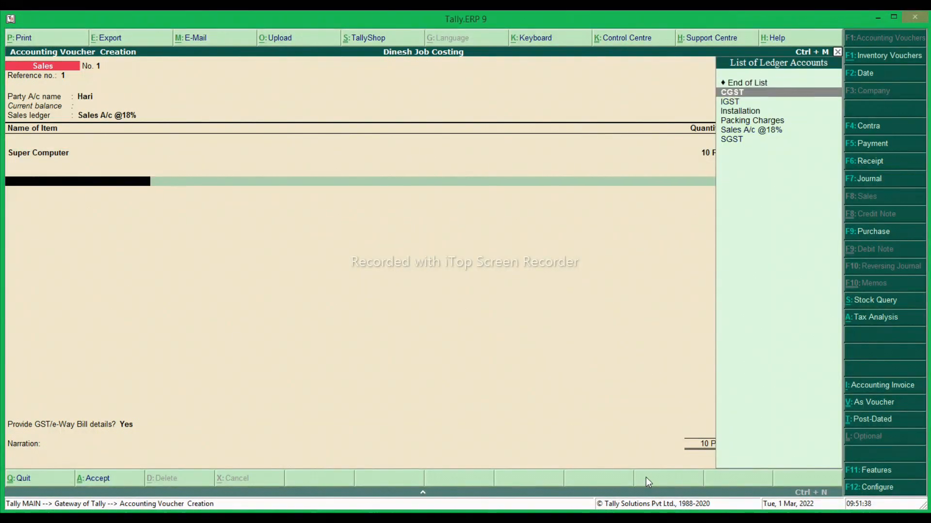
key(Return)
key(Return)
key(Down)
key(Down)
key(Down)
key(Down)
key(Down)
key(Down)
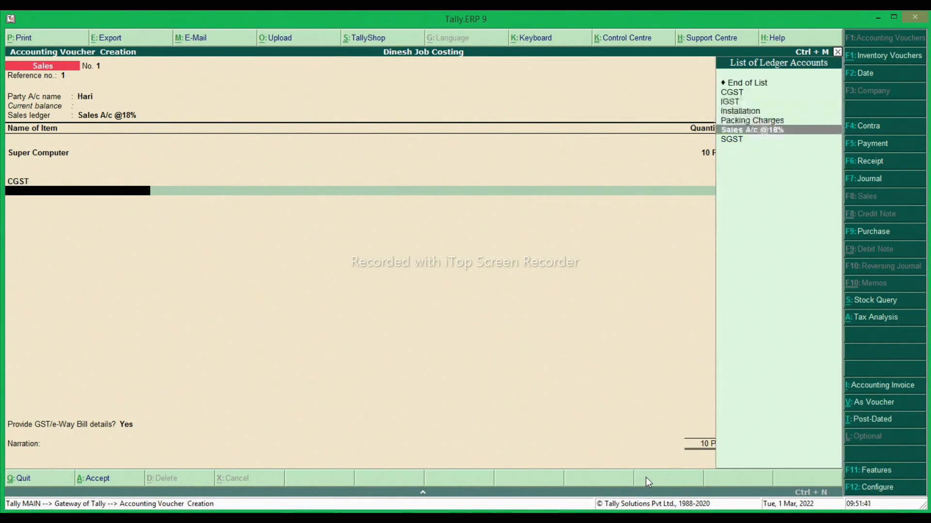
key(Return)
key(Return)
Leave the e-way bill details unfilled and set Provide GST/e-Way Bill details to No
key(Return)
key(Return)
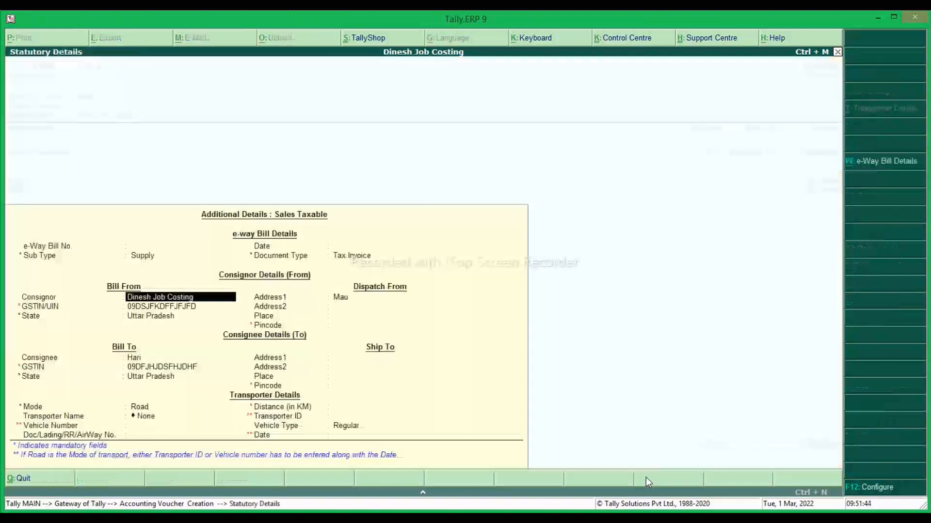
key(Escape)
key(Return)
Allocate the full sale amount to New Ref 1 for the customer and save the sales voucher without a narration
key(Return)
key(Return)
key(Return)
key(Return)
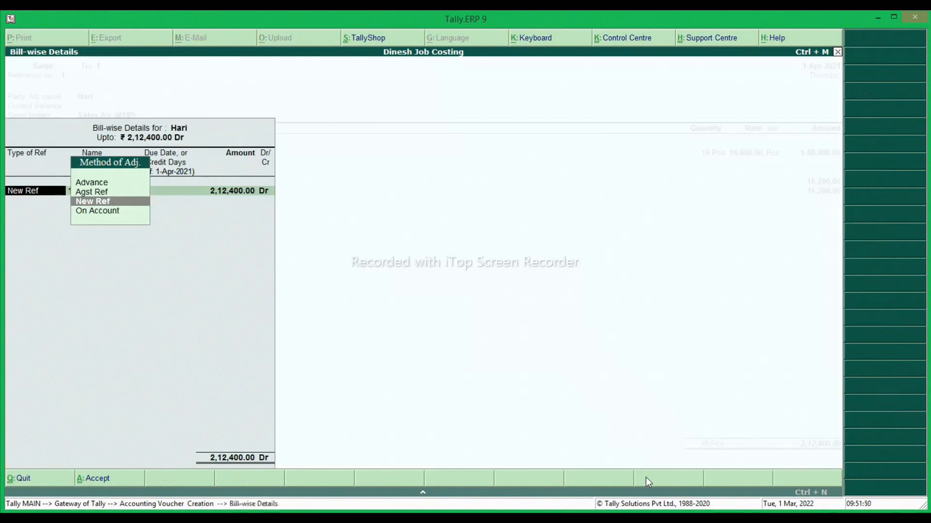
key(Return)
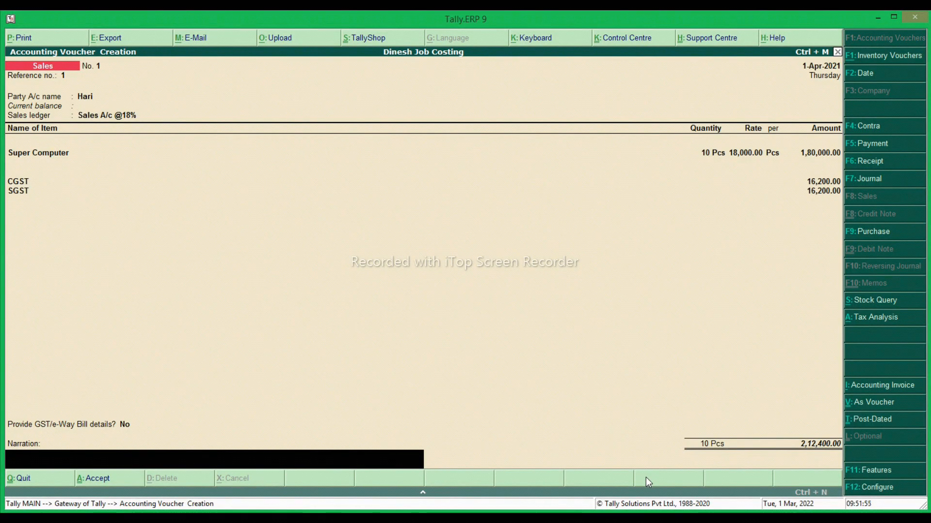
key(Return)
key(Return)
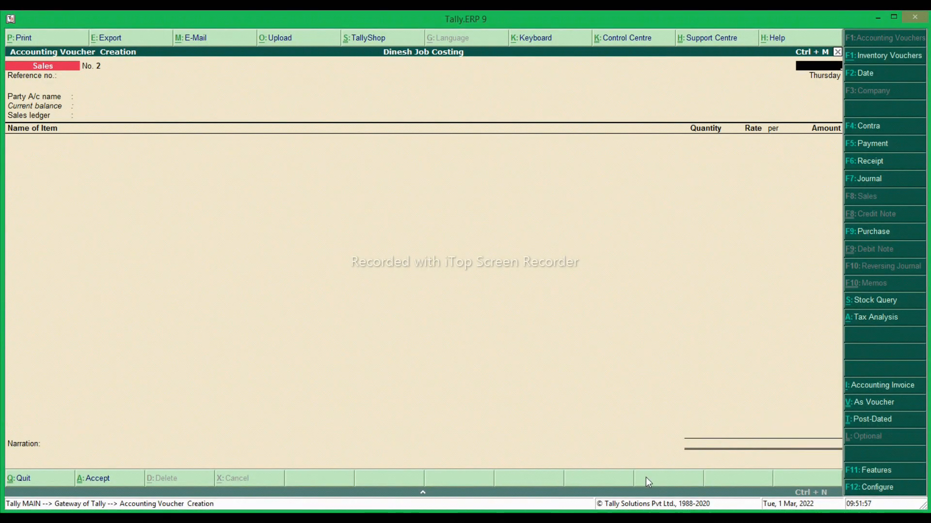
Leave sales voucher entry and go to the Display reports
key(Escape)
key(Return)
key(Down)
key(Down)
key(Down)
key(Down)
key(Down)
key(Down)
key(Down)
key(Down)
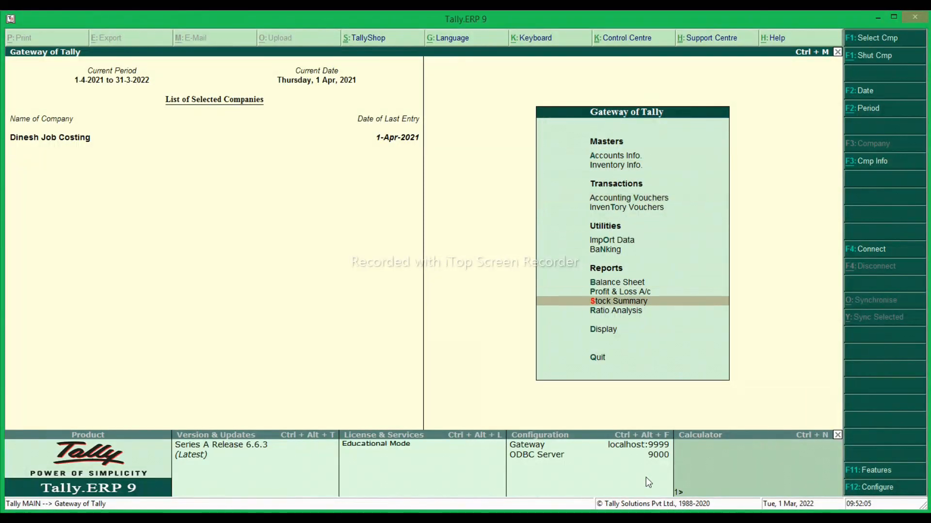
key(Return)
Open the Job Work Analysis statement for the Computer Assembling job
key(Down)
key(Down)
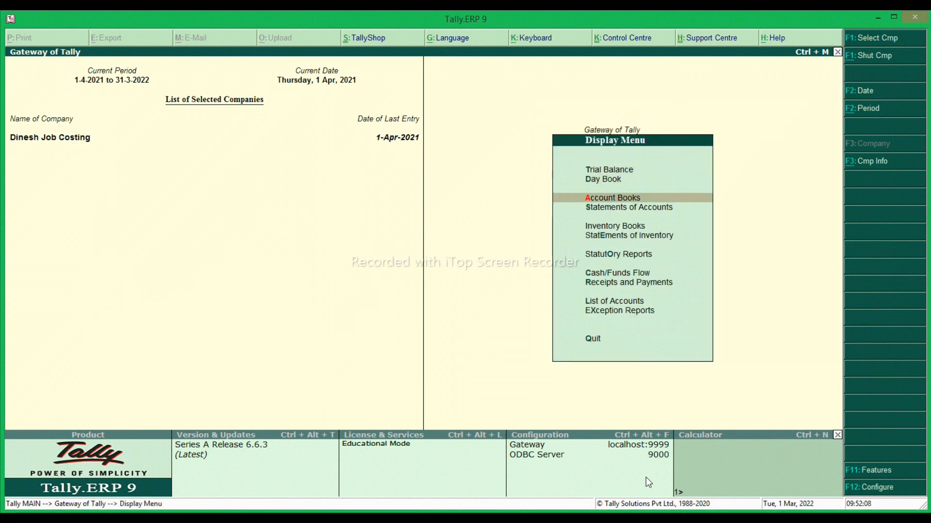
key(Down)
key(Return)
key(Down)
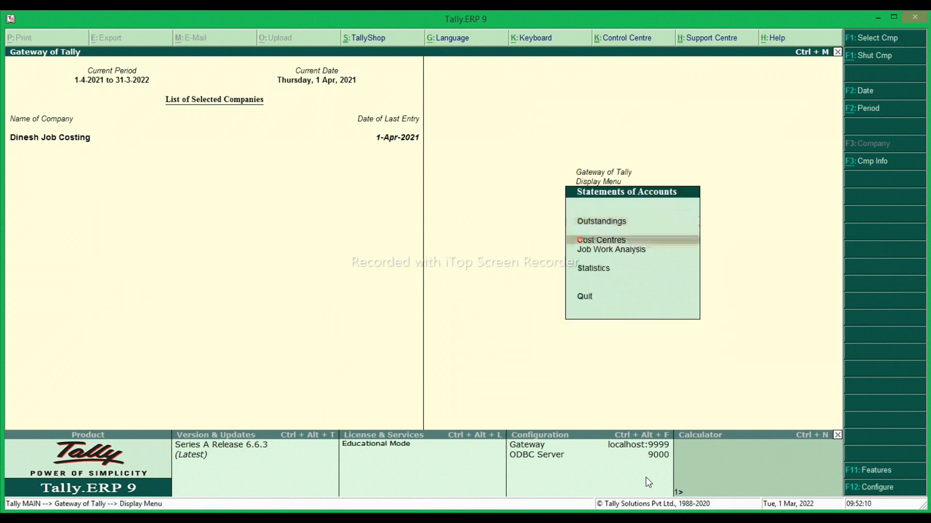
key(Down)
key(Return)
key(Return)
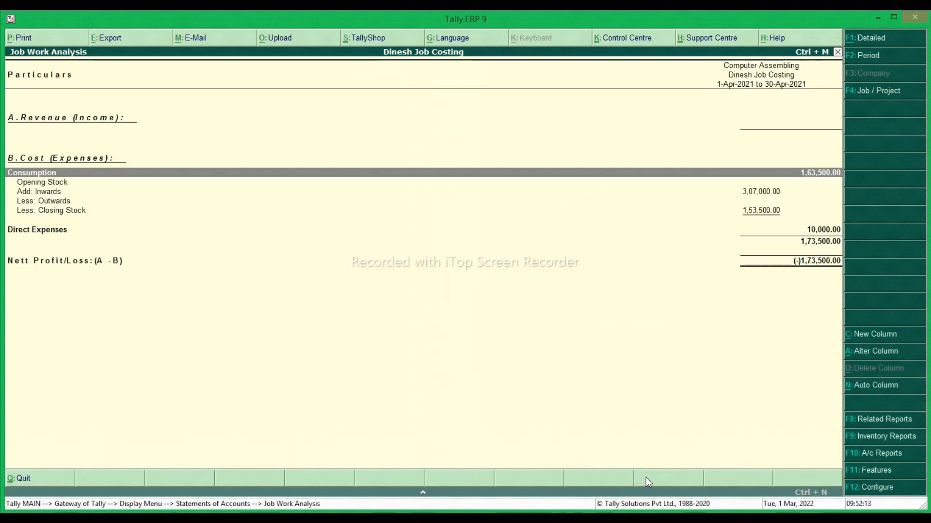
Expand the job analysis to its detailed form, examine its consumption and direct expense entries, and close the report
key(alt+F1)
key(Down)
key(Down)
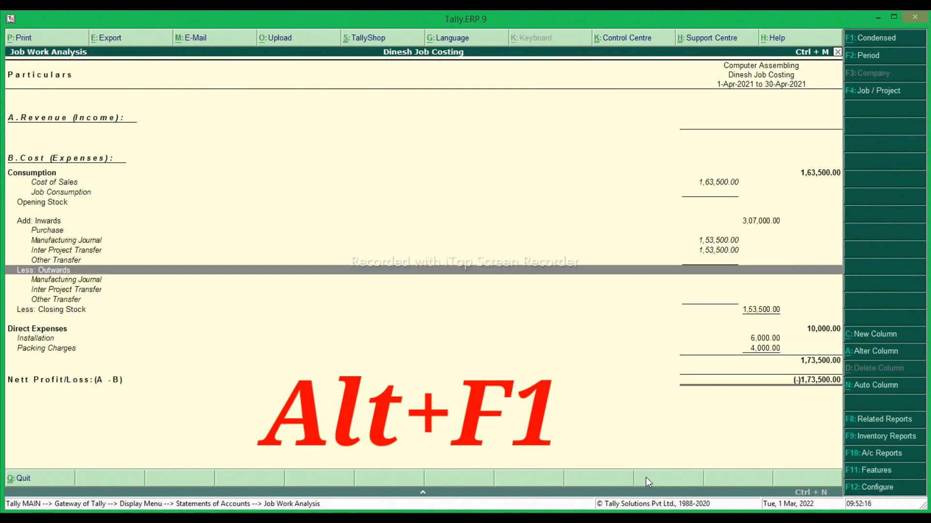
key(Down)
key(Down)
key(Down)
key(Down)
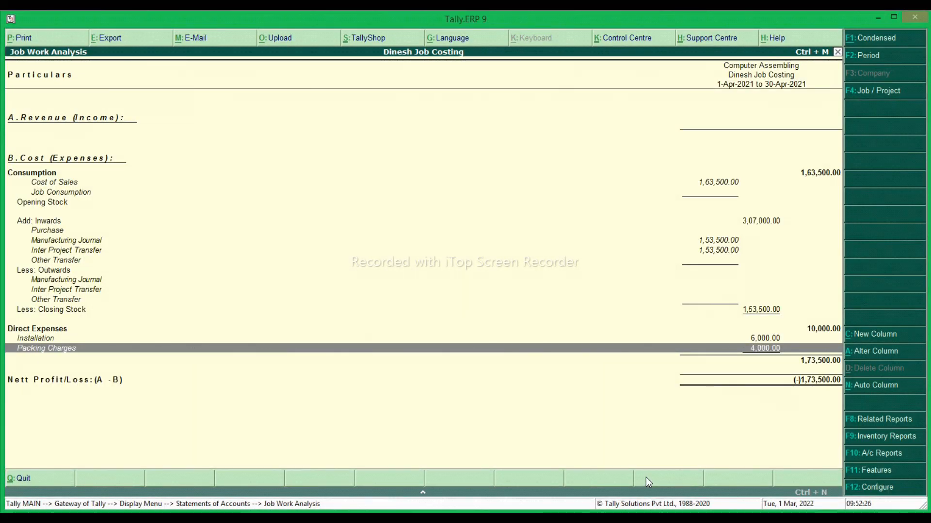
key(Escape)
key(Escape)
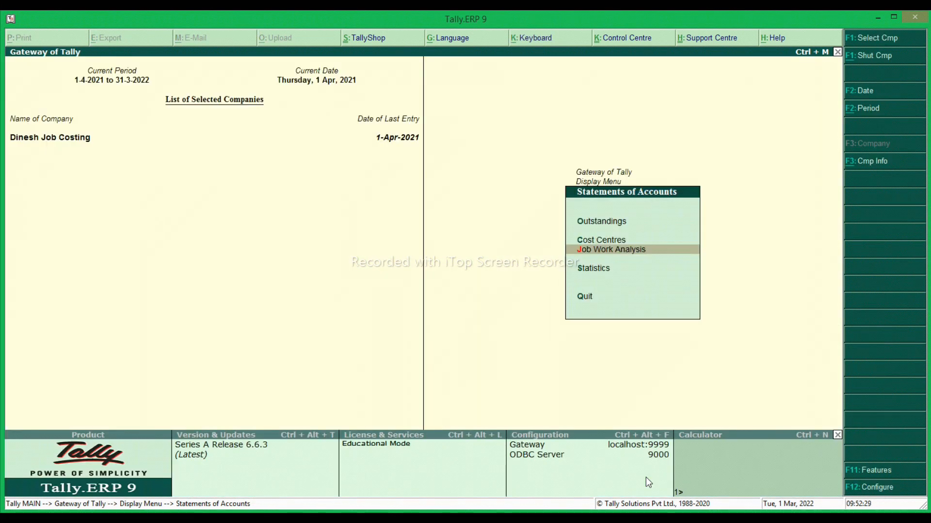
Open sales voucher No. 1 from the Day Book for alteration
key(Escape)
key(Up)
key(Up)
key(Return)
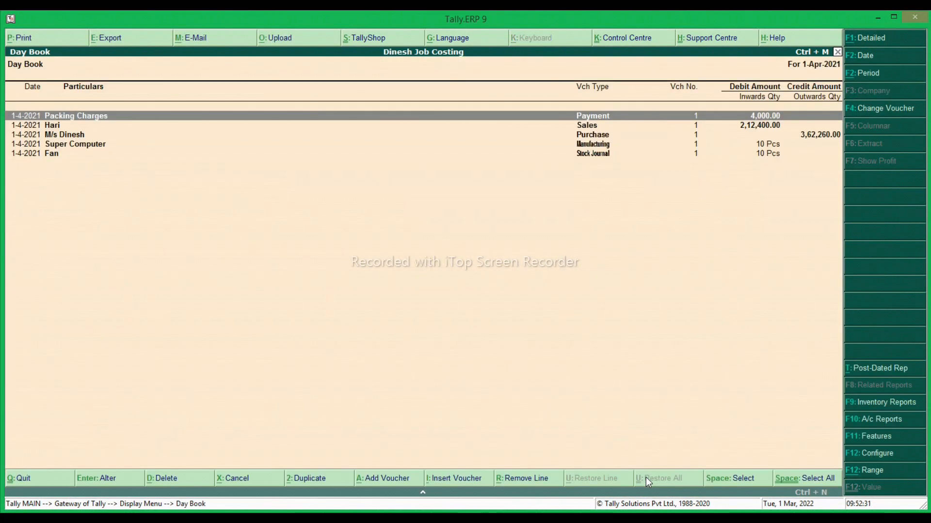
key(Down)
key(Down)
key(Up)
key(Return)
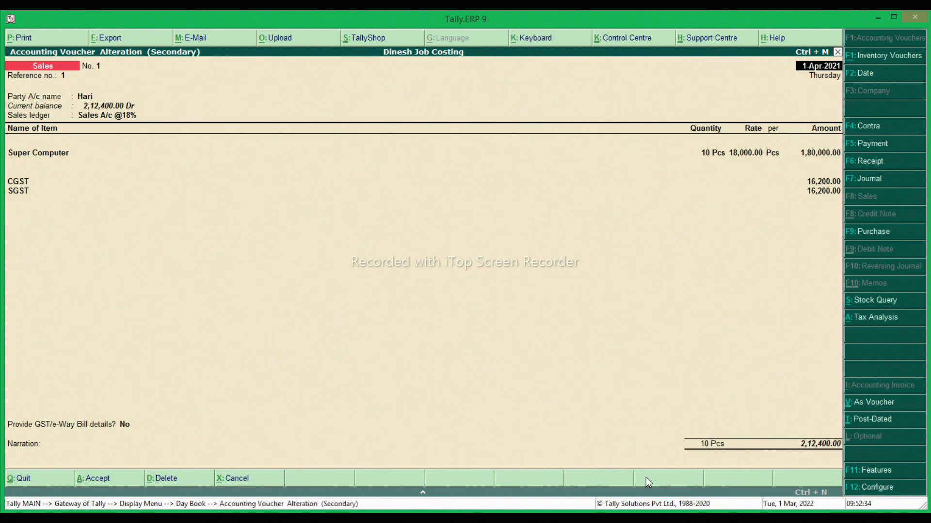
Check the sales invoice's party details and Super Computer allocation up to the tax ledgers, leaving every entry as it is
key(Return)
key(Return)
key(Return)
key(Return)
key(Return)
key(Return)
key(Return)
key(Return)
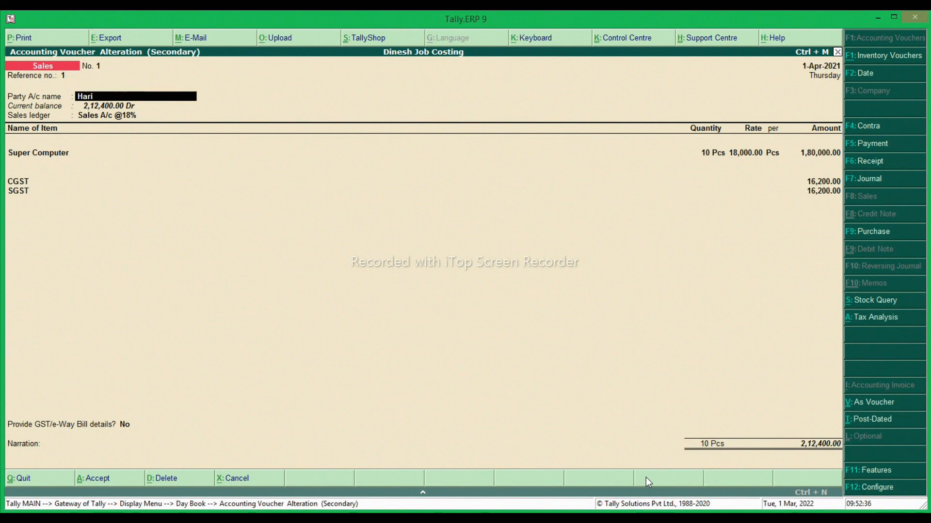
key(Return)
key(Return)
key(Return)
key(Return)
key(Return)
key(Return)
key(Return)
key(Return)
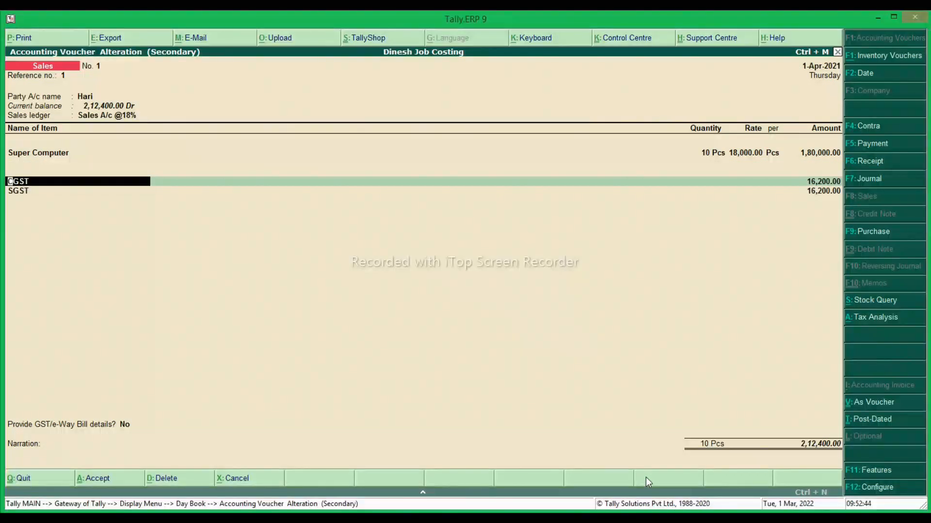
Switch the sales entry from invoice to voucher mode and keep the customer's ledger as the debited party
key(ctrl+v)
key(Return)
key(Return)
key(Return)
key(Return)
key(Return)
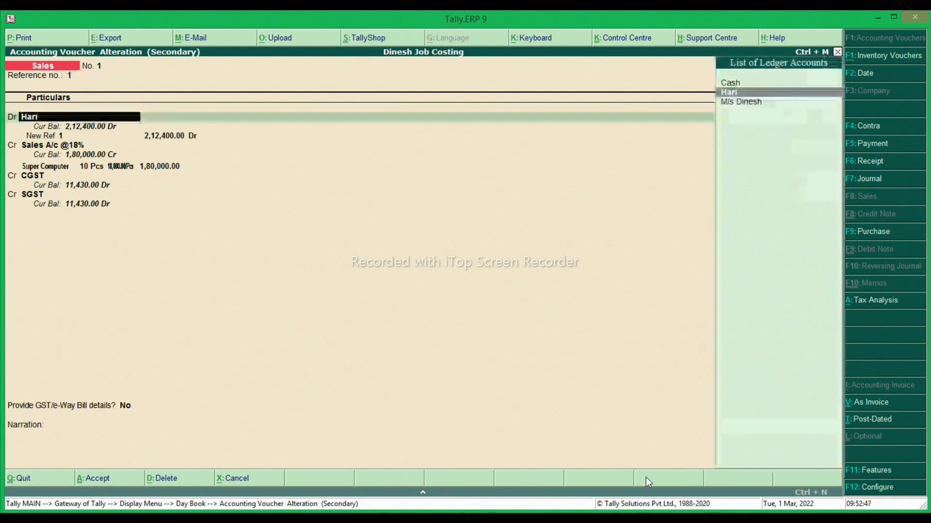
key(Return)
key(Return)
key(Return)
key(Return)
key(Return)
key(Return)
key(Return)
key(Return)
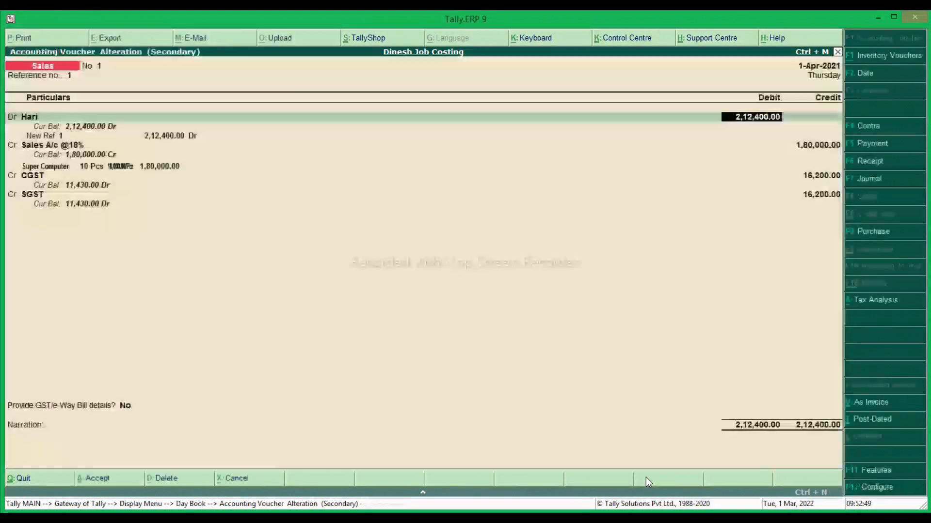
key(Return)
key(Return)
key(Return)
key(Return)
key(Return)
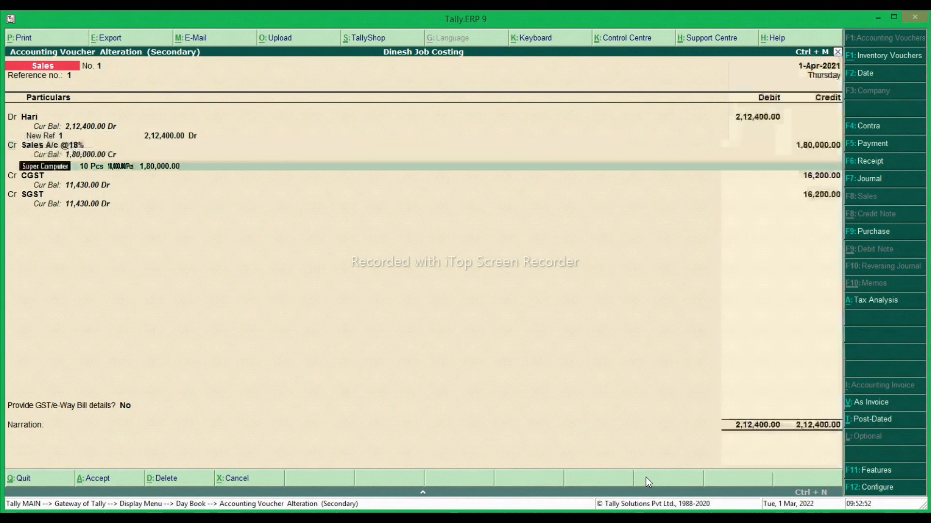
key(Return)
key(Return)
key(Return)
key(Return)
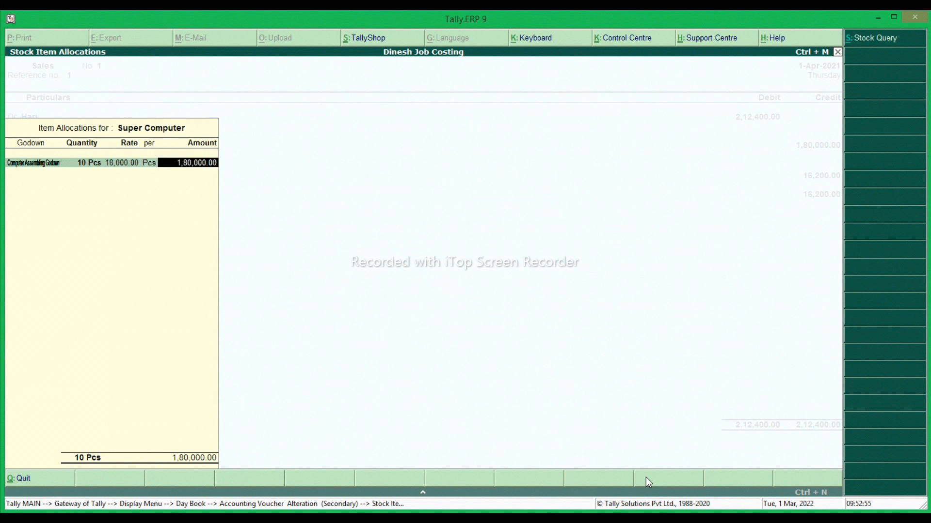
Allocate the Super Computer's 1,80,000.00 sales amount to the Computer Assembling cost centre
key(Return)
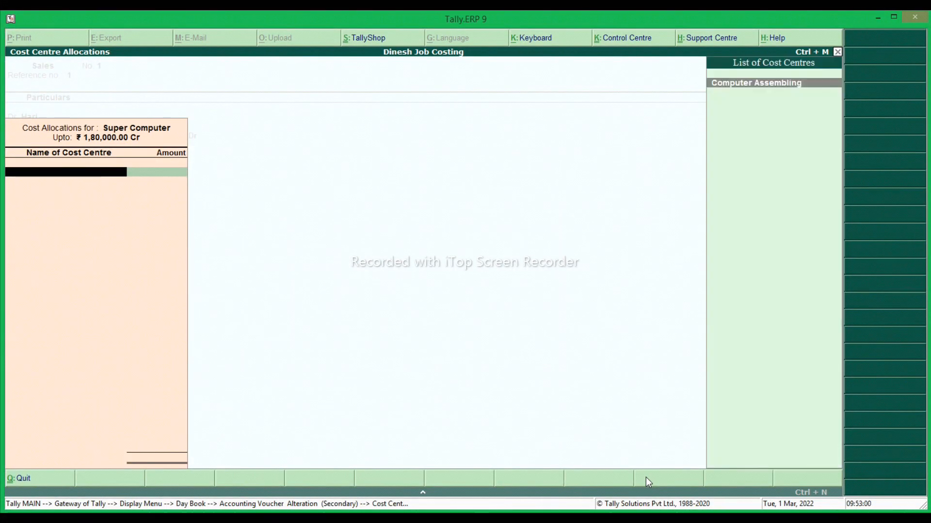
key(Return)
key(Return)
key(Return)
key(Return)
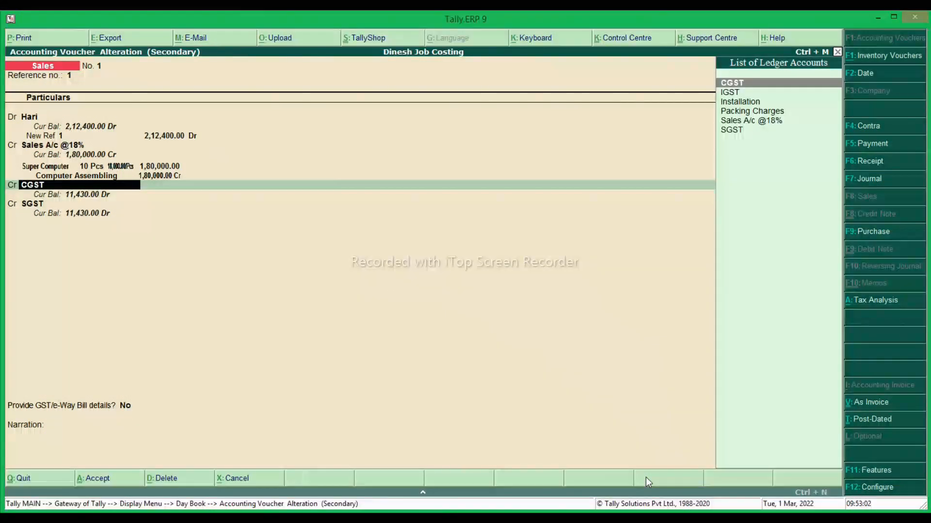
Keep the CGST and SGST credits of 16,200.00 each and save the altered sales voucher
key(Return)
key(Return)
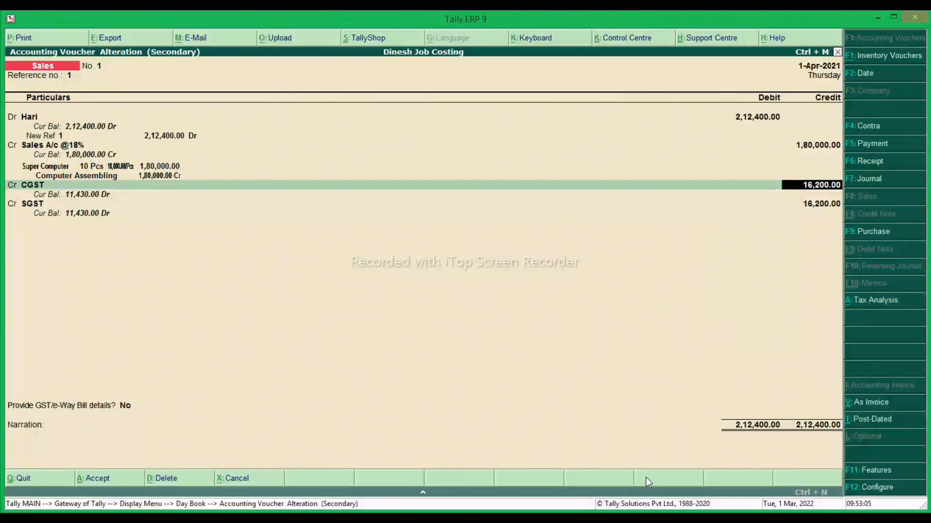
key(Return)
key(Return)
key(Return)
key(Return)
key(Return)
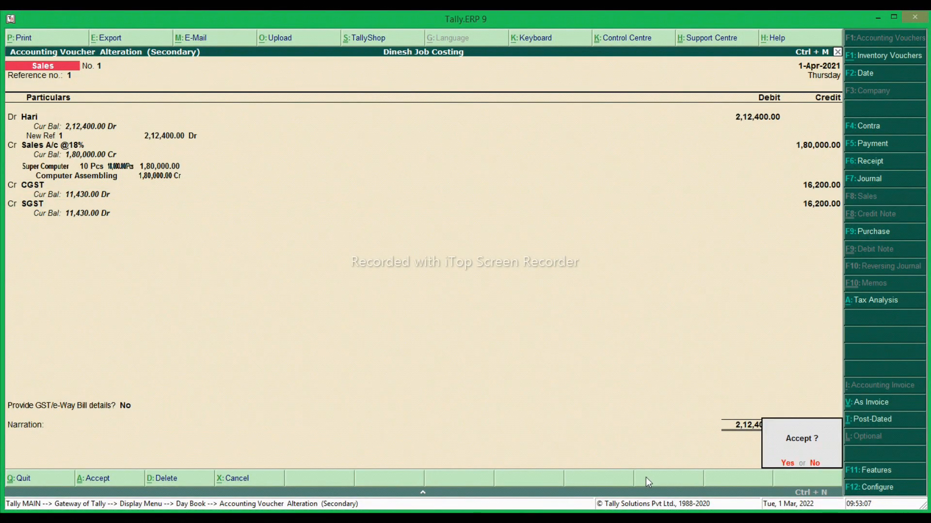
key(Return)
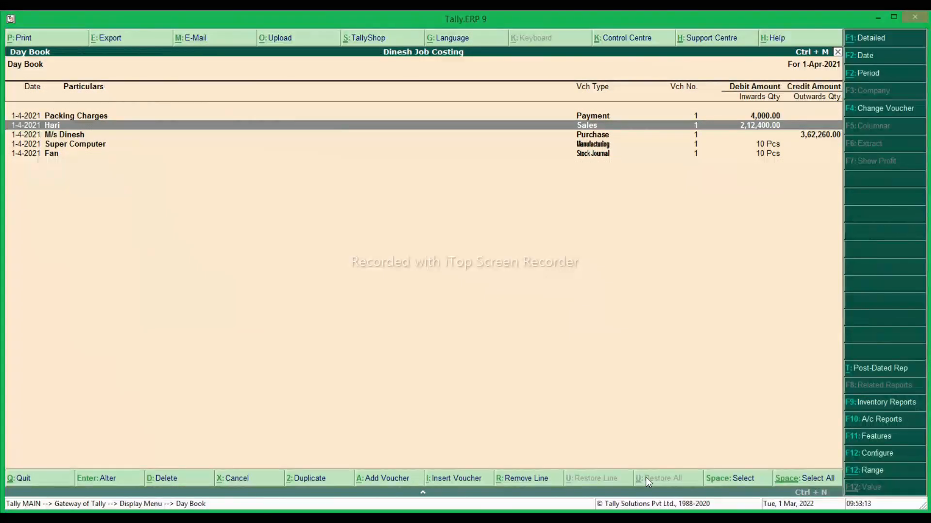
Leave the Day Book and reopen the Job Work Analysis for the Computer Assembling job
key(Escape)
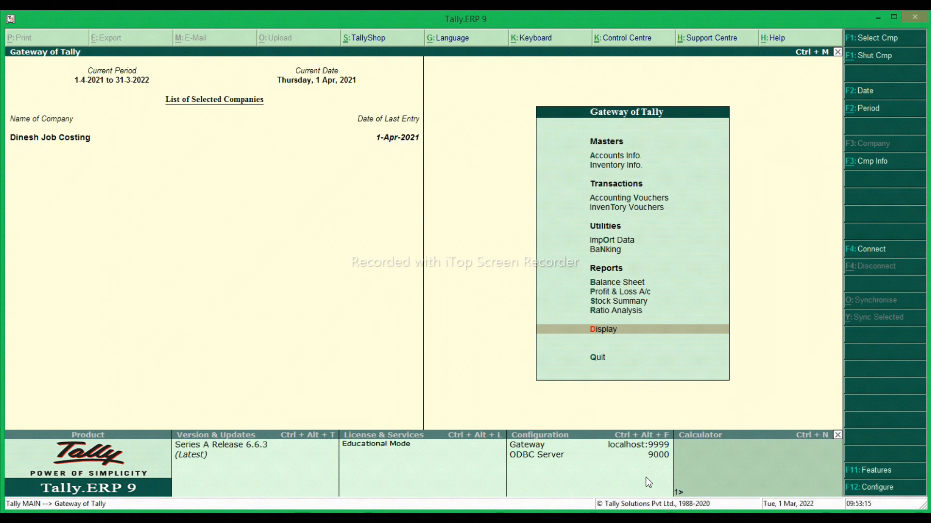
key(Return)
key(Down)
key(Down)
key(Down)
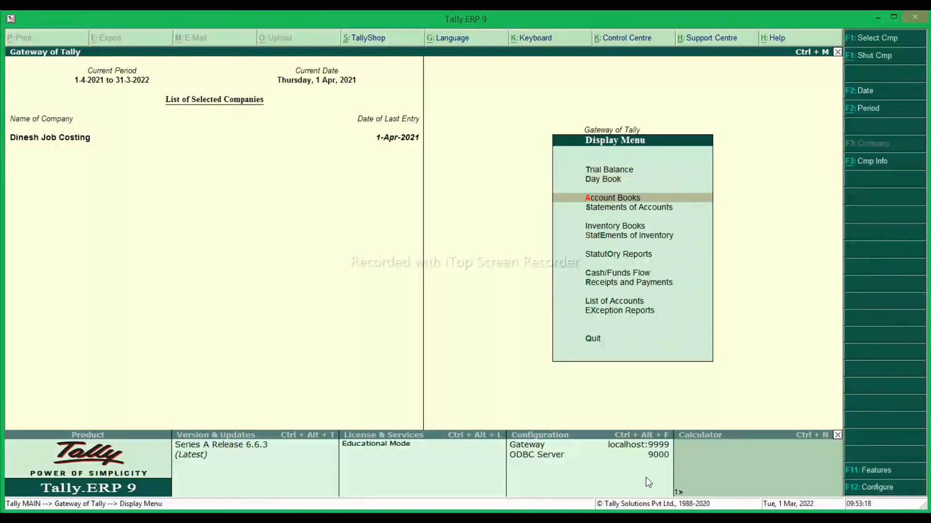
key(Return)
key(Down)
key(Down)
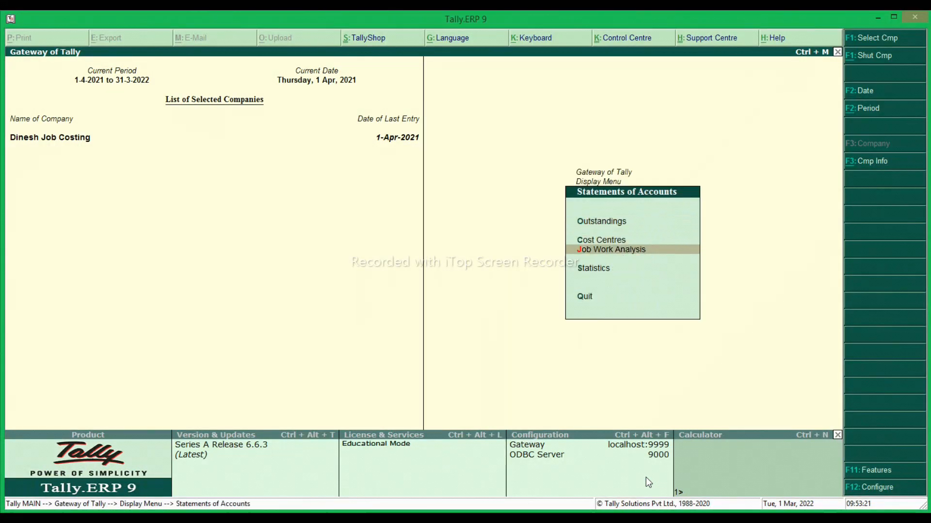
key(Return)
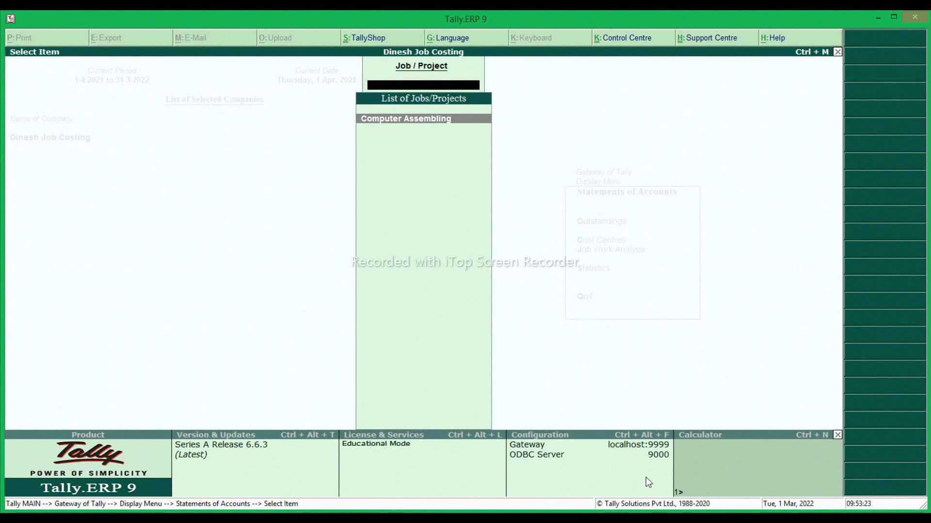
key(Return)
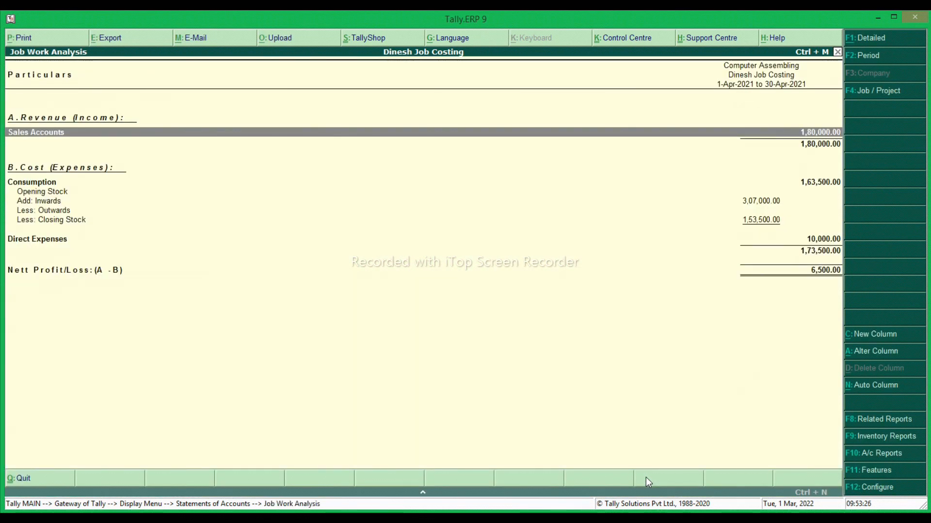
Show the job analysis in detail, examine its revenue, costs and nett profit, and close the report
key(alt+F1)
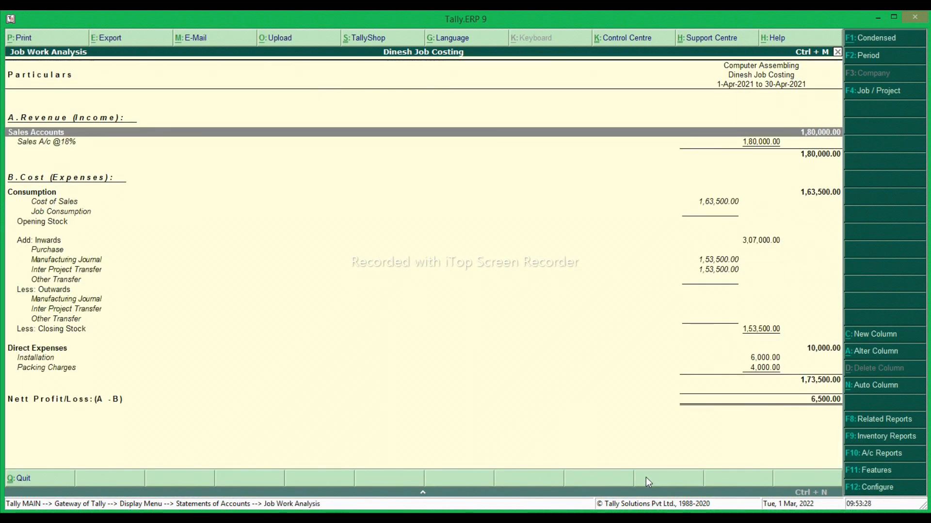
key(Down)
key(End)
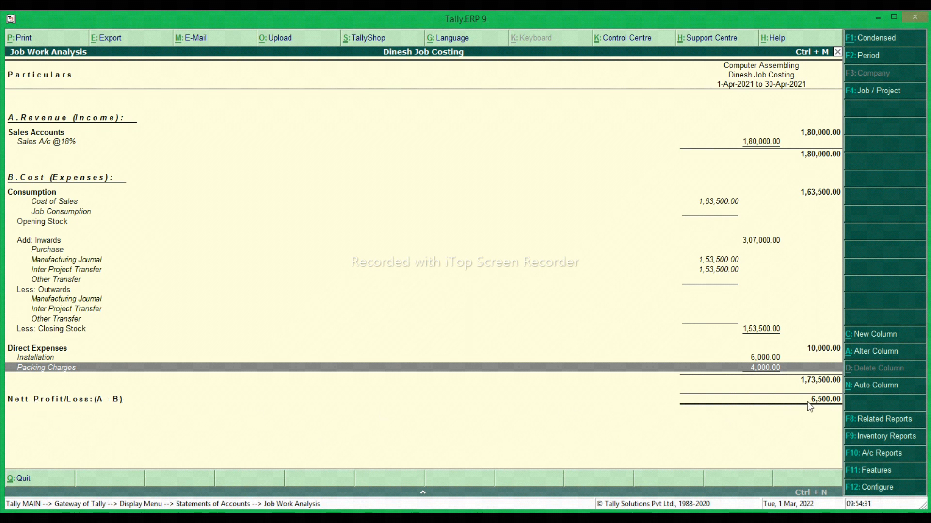
key(Escape)
key(Escape)
key(Escape)
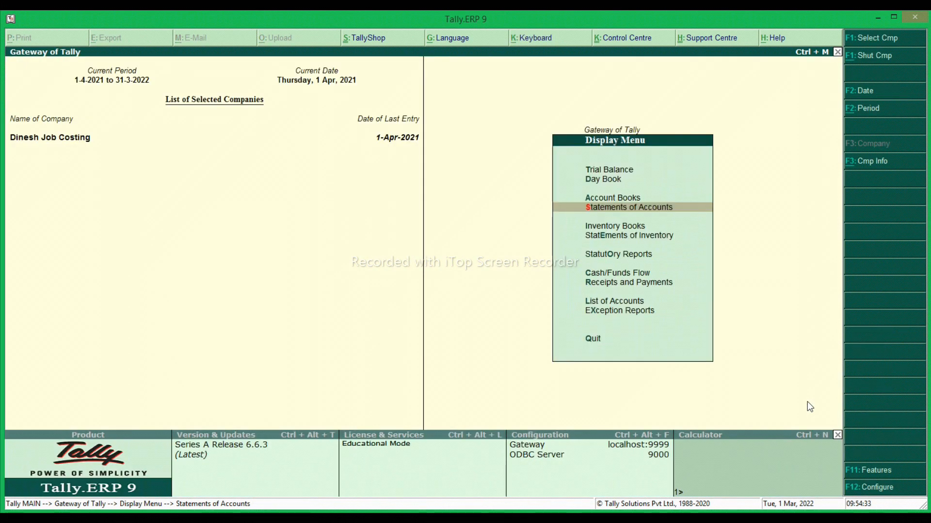